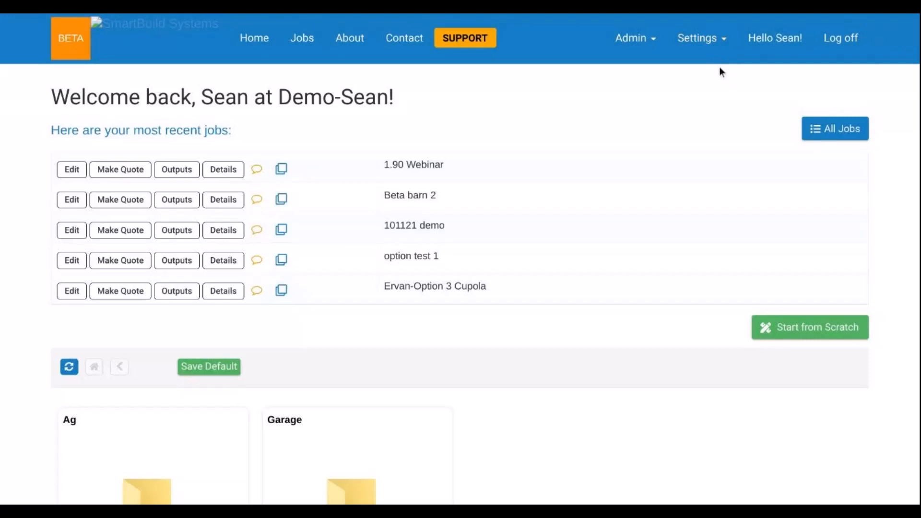
# Open the list of metal trim materials in the Setup Wizard.
pyautogui.click(708, 46)
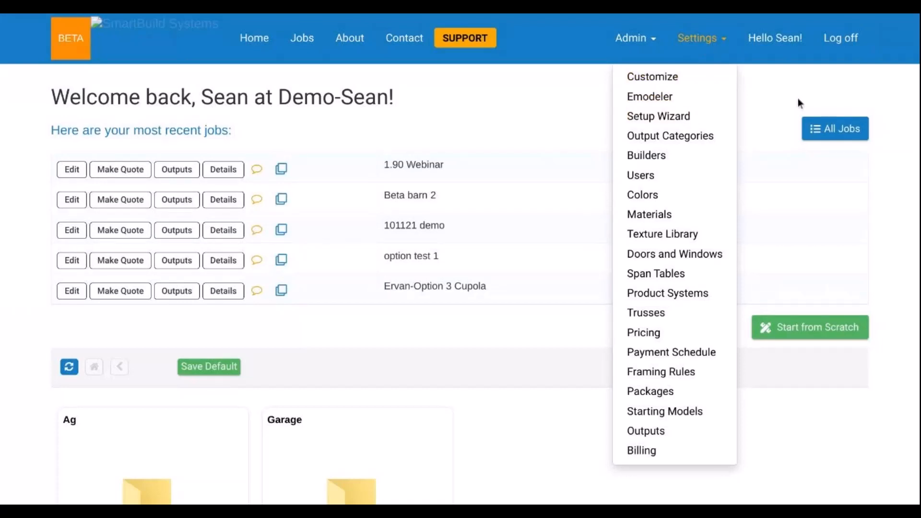
pyautogui.click(681, 117)
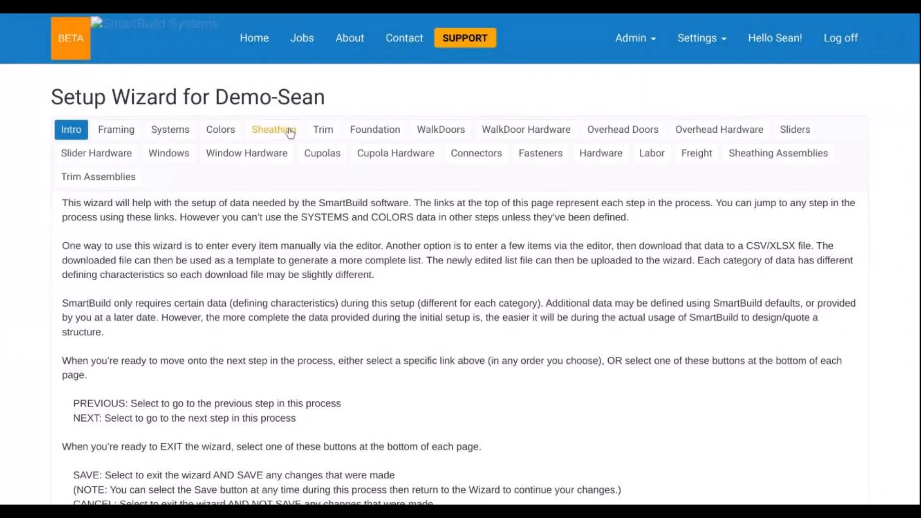
pyautogui.click(321, 136)
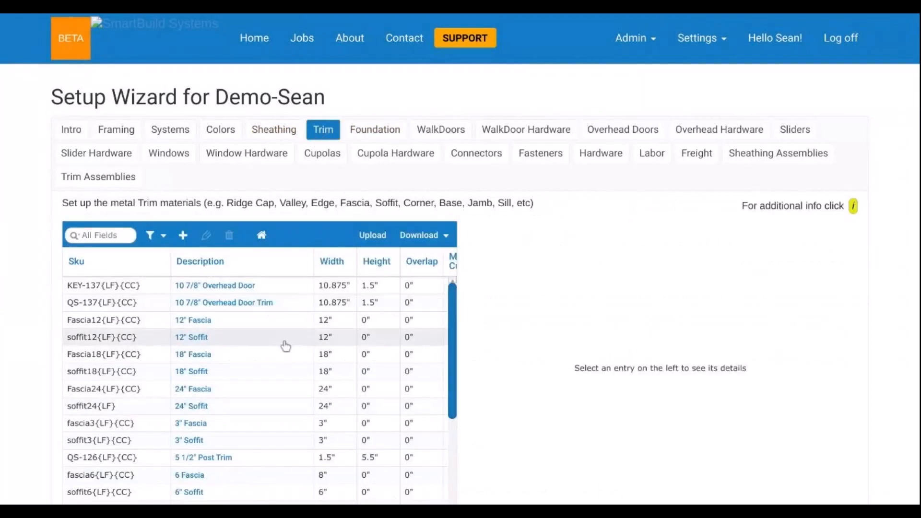
# Find the Random Length RIdge trim at the end of the list and open it for editing.
pyautogui.scroll(-5, 302, 329)
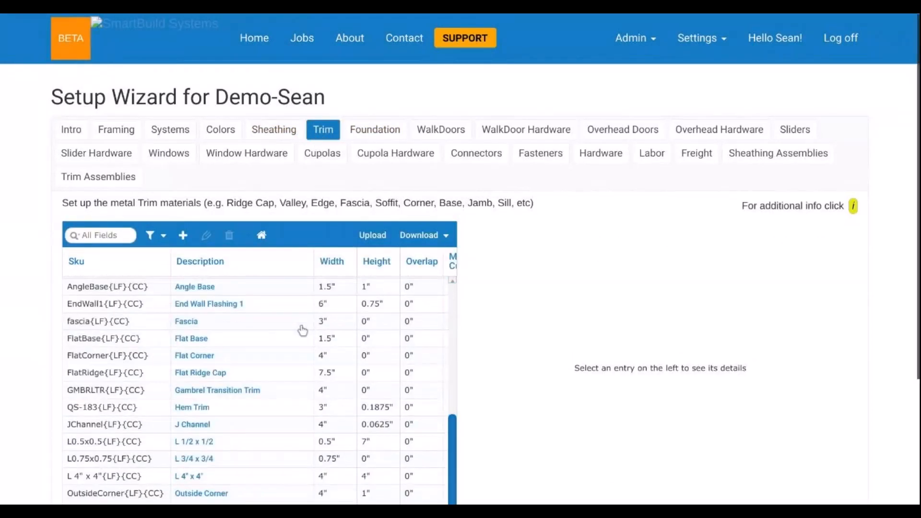
pyautogui.scroll(-1, 298, 330)
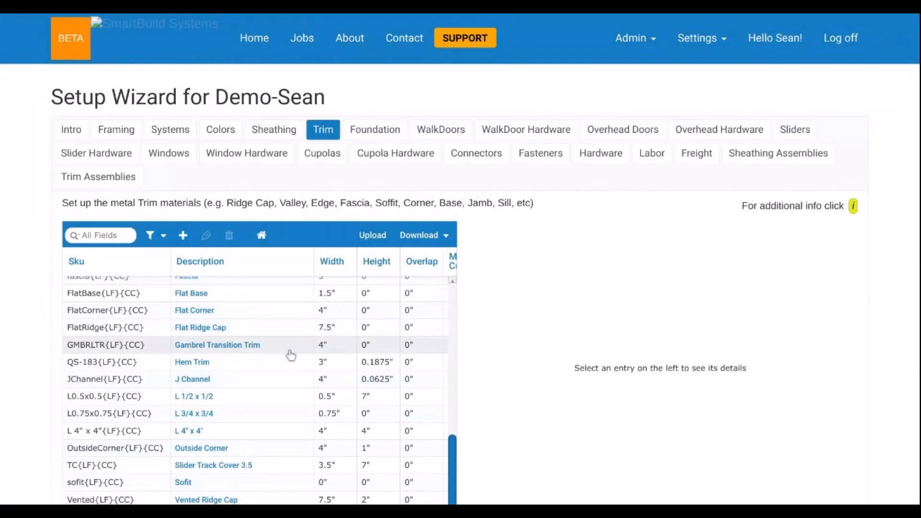
pyautogui.scroll(-2, 288, 355)
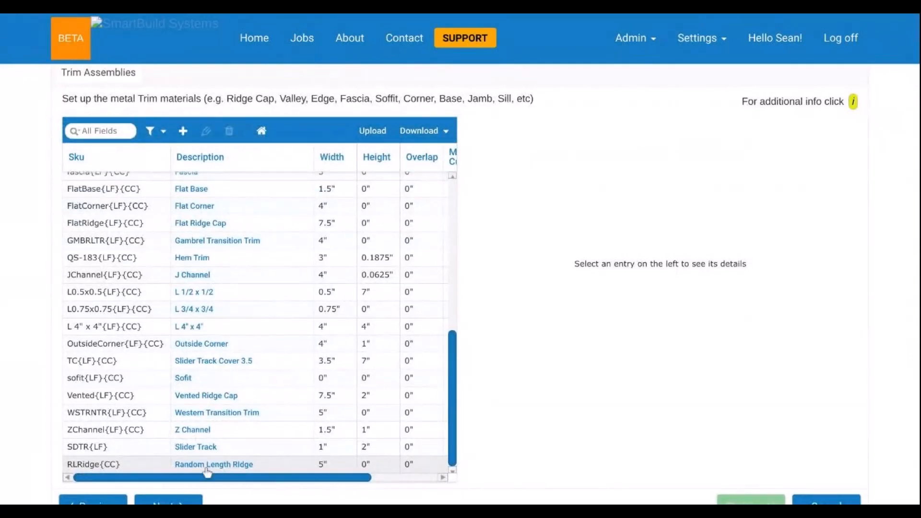
pyautogui.scroll(-1, 298, 404)
pyautogui.doubleClick(289, 458)
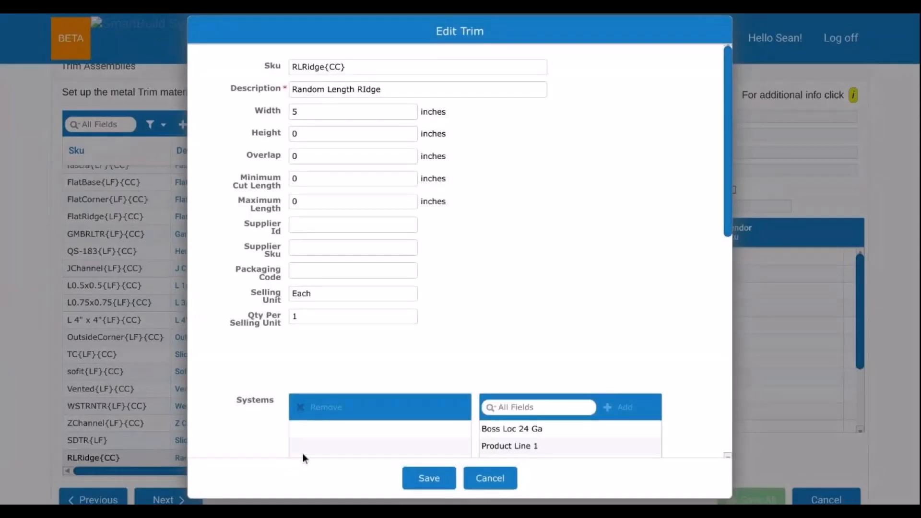
# Set the Random Length RIdge trim's Minimum Cut Length to 24 inches.
pyautogui.moveTo(558, 30); pyautogui.dragTo(631, 24)
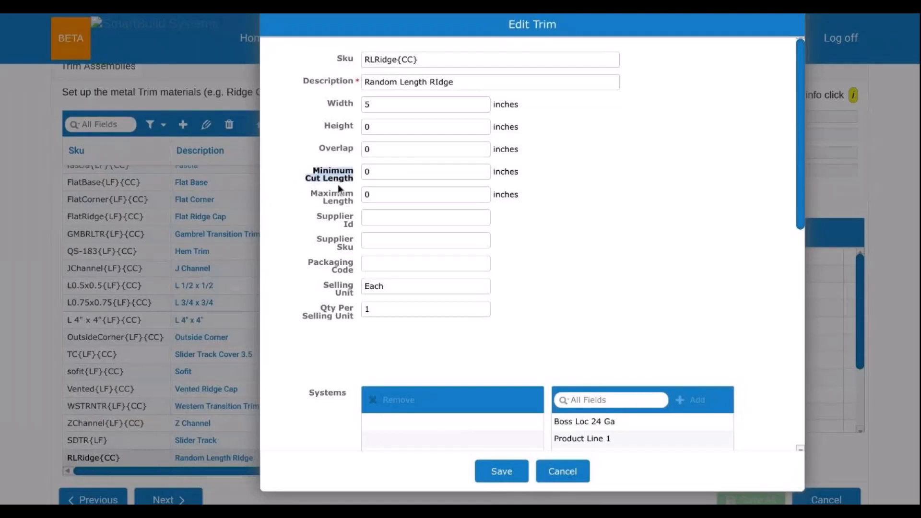
pyautogui.tripleClick(316, 193)
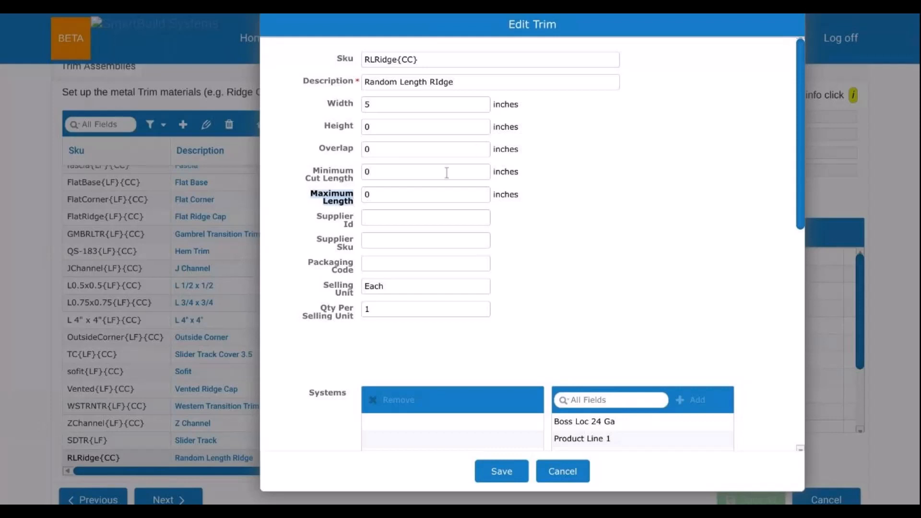
pyautogui.click(386, 169)
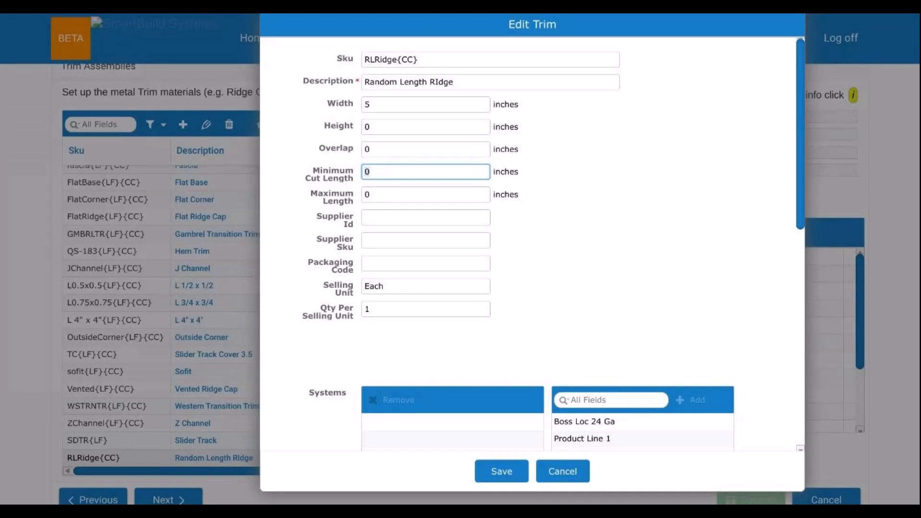
pyautogui.write('24')
pyautogui.click(605, 180)
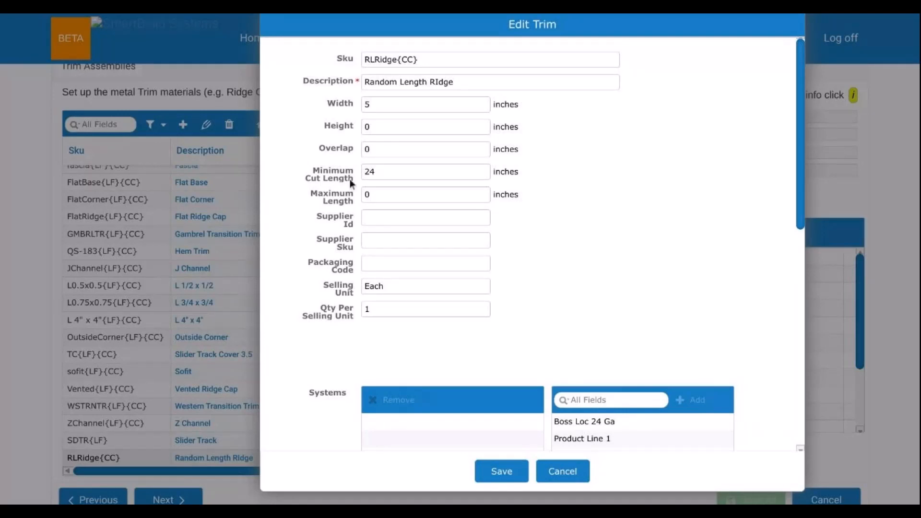
# Review the trim's minimum and maximum length fields, and close its editor without saving.
pyautogui.click(390, 169)
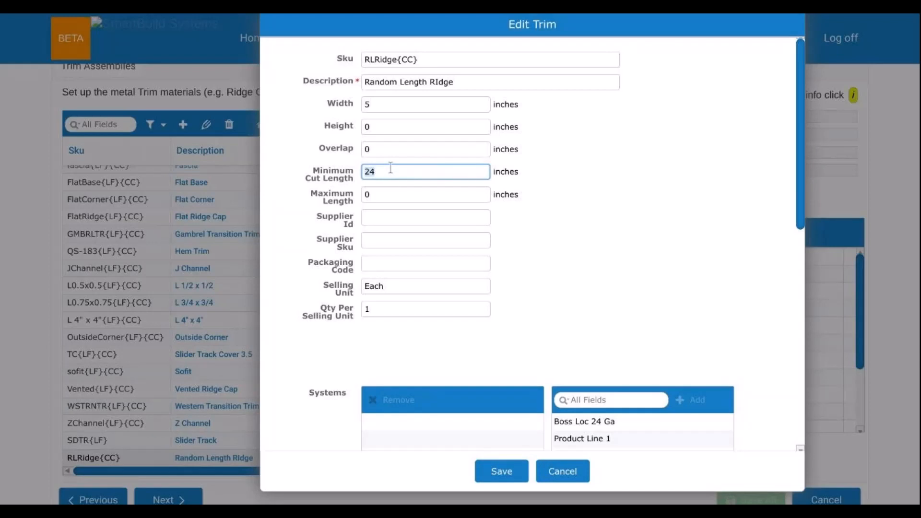
pyautogui.click(379, 195)
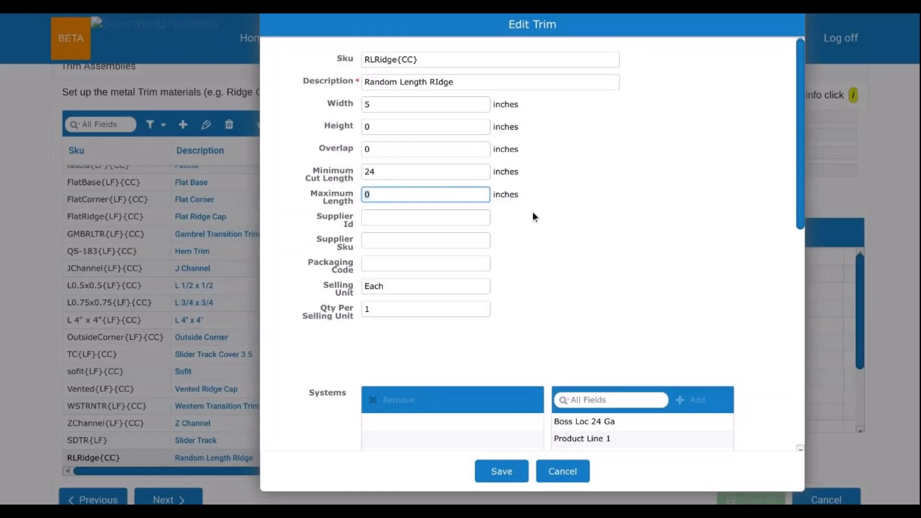
pyautogui.scroll(-1, 537, 247)
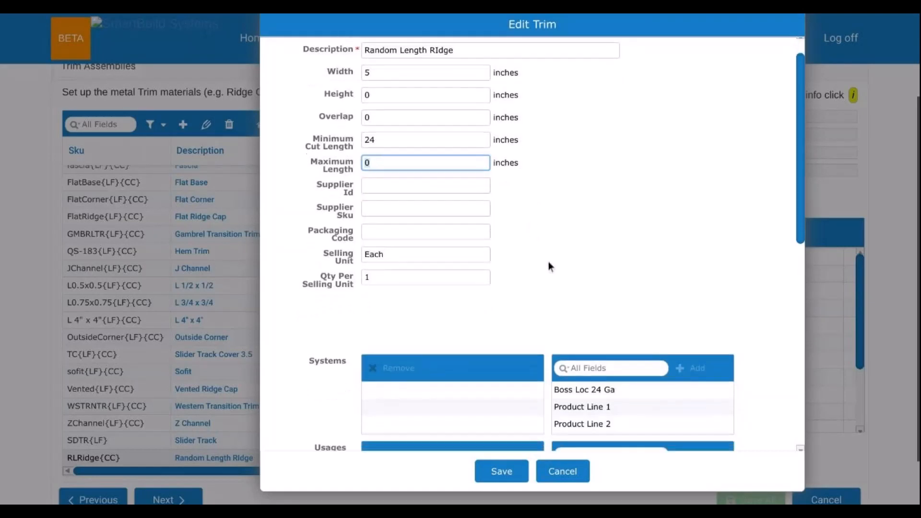
pyautogui.scroll(1, 552, 274)
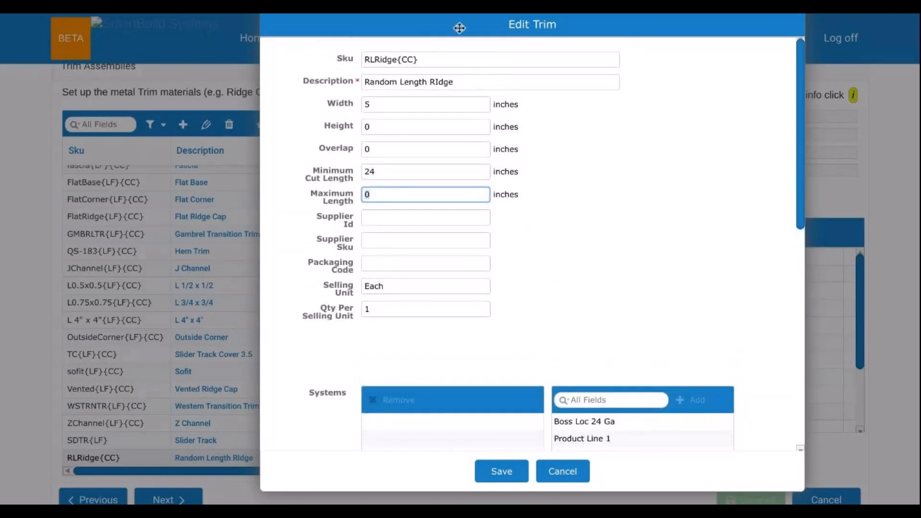
pyautogui.moveTo(458, 24); pyautogui.dragTo(559, 61)
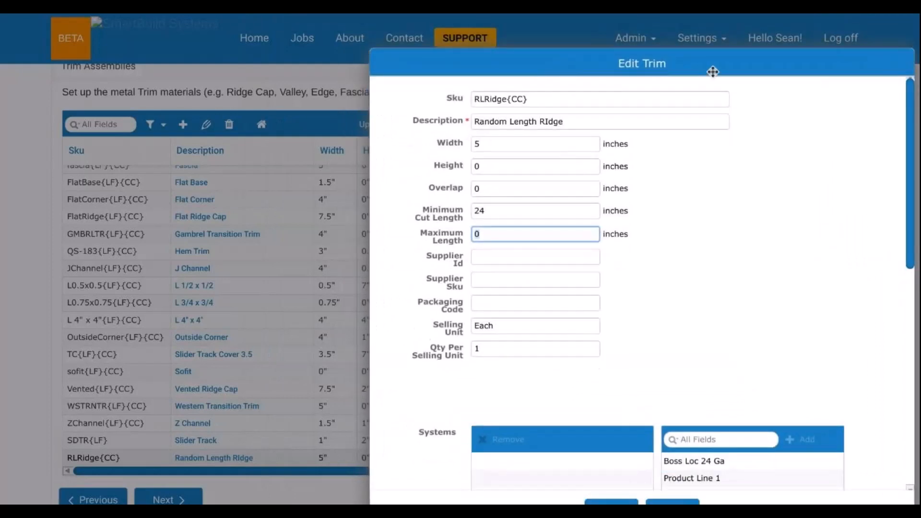
pyautogui.moveTo(711, 72); pyautogui.dragTo(648, 50)
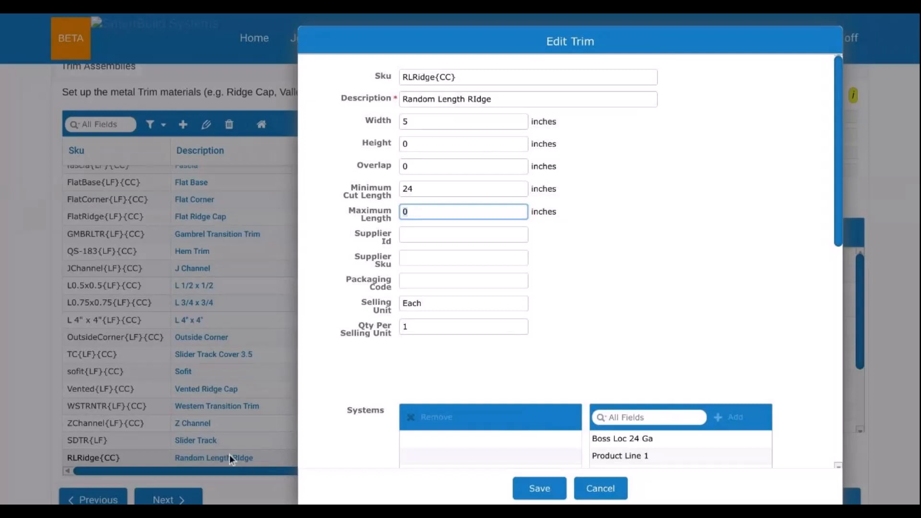
pyautogui.click(600, 488)
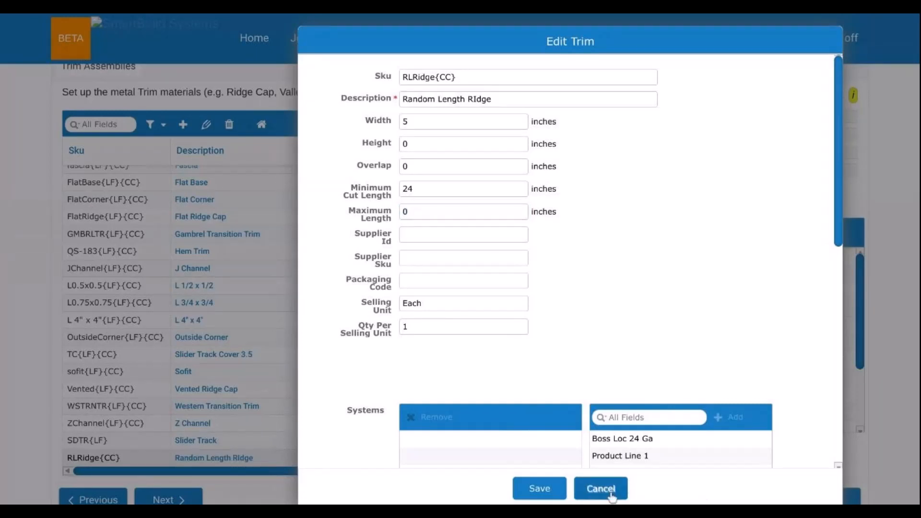
# Return to the home page and open the "1.90 Webinar" job for editing.
pyautogui.scroll(2, 543, 238)
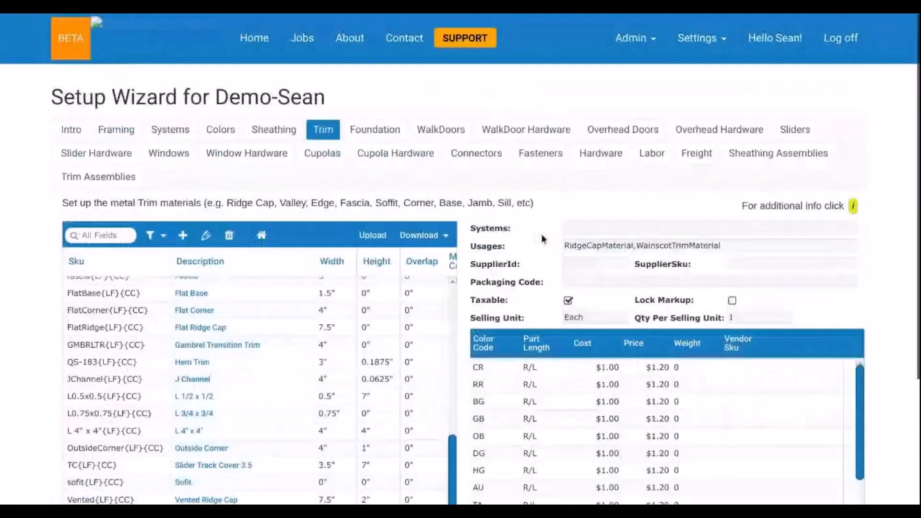
pyautogui.click(254, 40)
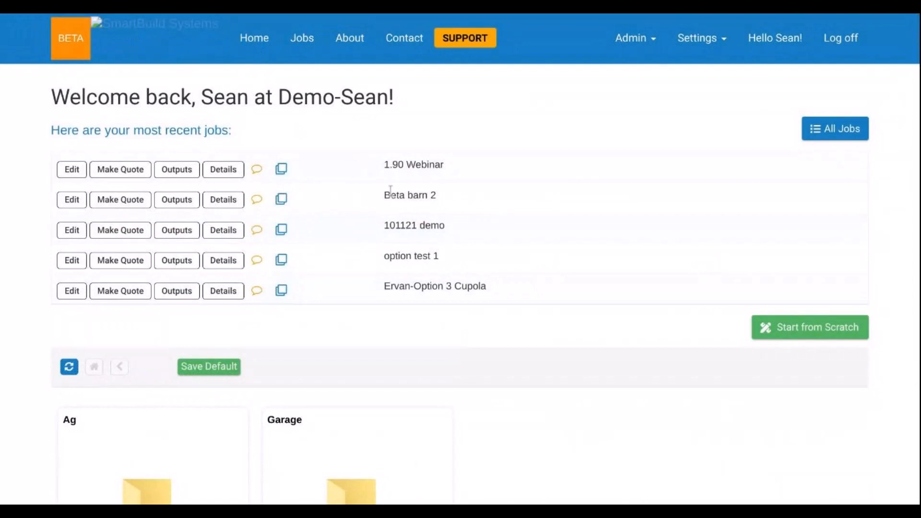
pyautogui.click(79, 169)
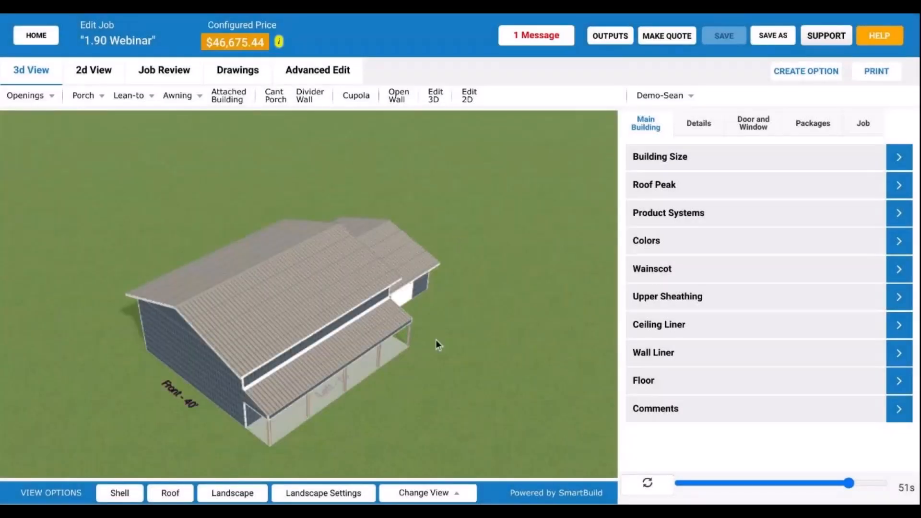
# Examine the 3D building from the porch side round to the awning over the right wall's door, and view the awning layout options.
pyautogui.moveTo(433, 343); pyautogui.dragTo(374, 333)
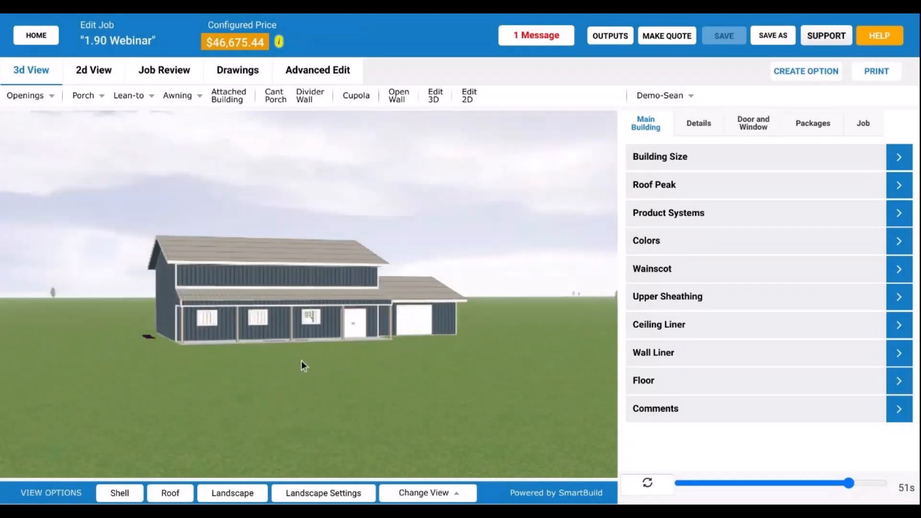
pyautogui.moveTo(302, 364); pyautogui.dragTo(332, 375)
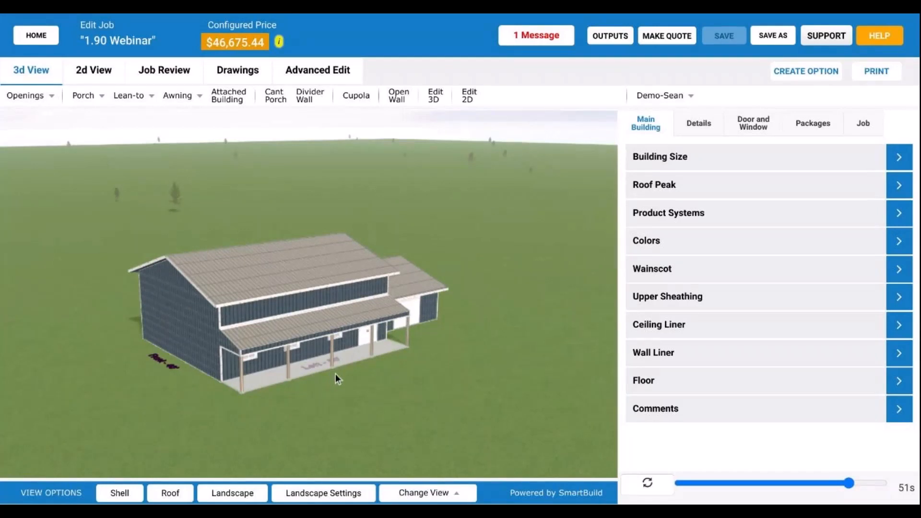
pyautogui.moveTo(335, 373); pyautogui.dragTo(413, 372)
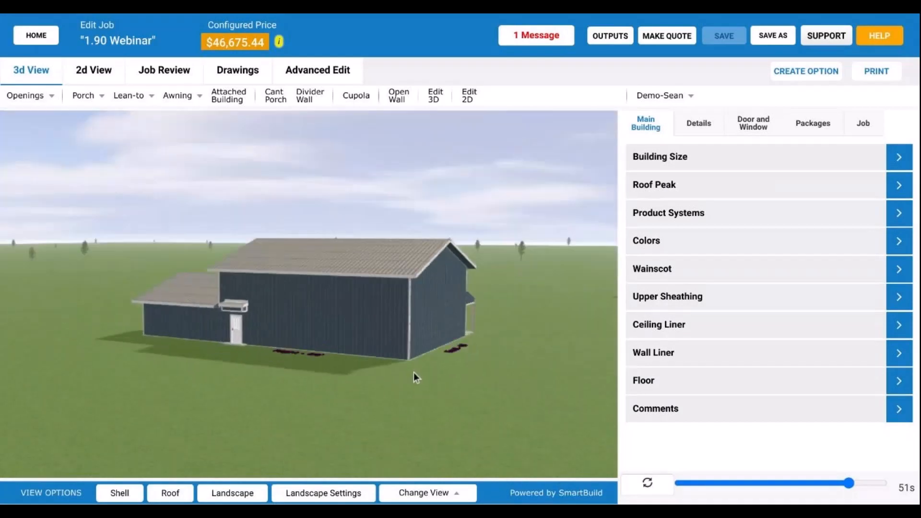
pyautogui.moveTo(325, 380); pyautogui.dragTo(375, 384)
pyautogui.scroll(3, 270, 379)
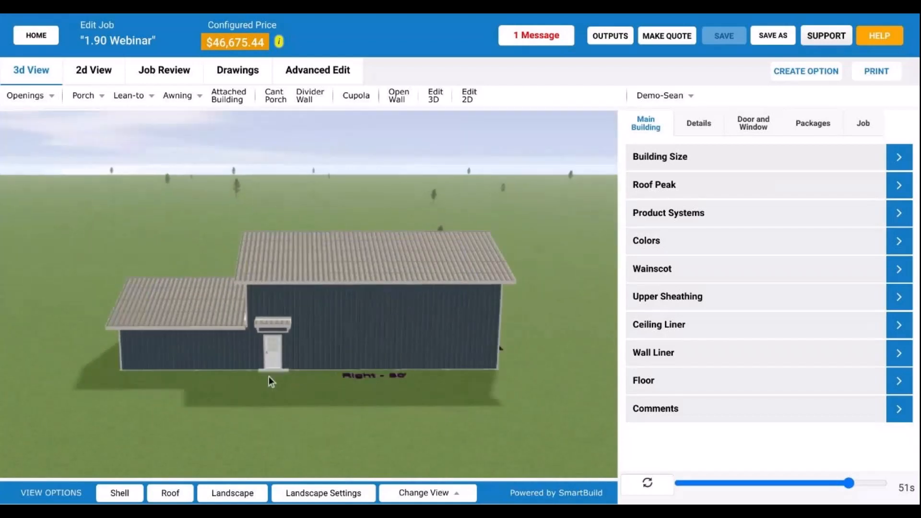
pyautogui.moveTo(300, 373); pyautogui.dragTo(307, 325)
pyautogui.scroll(5, 306, 324)
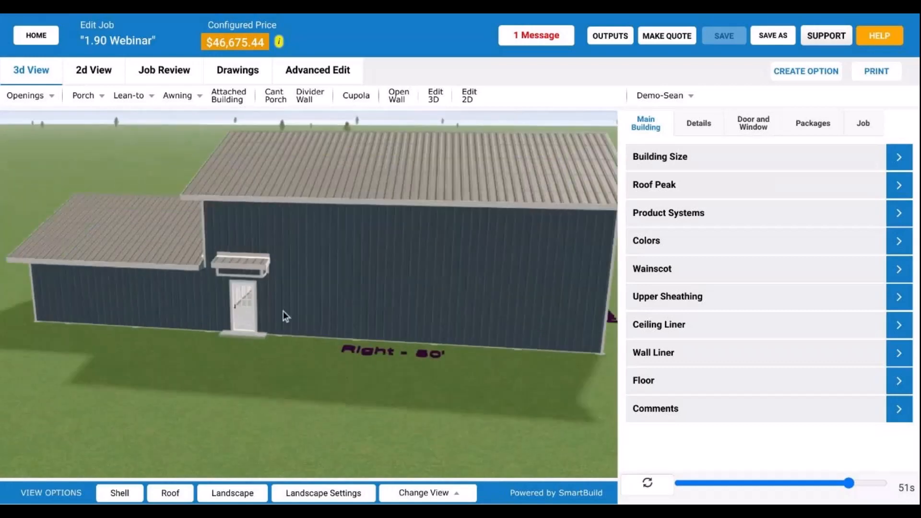
pyautogui.scroll(2, 275, 300)
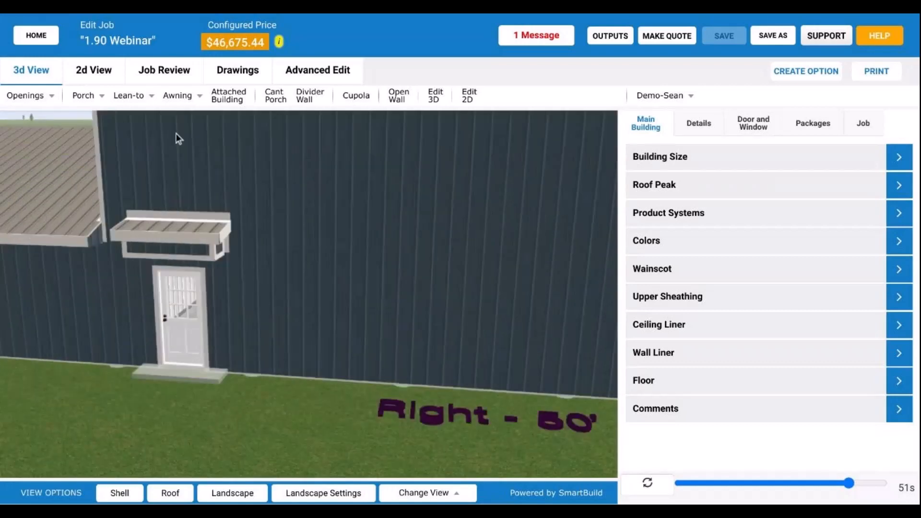
pyautogui.click(193, 94)
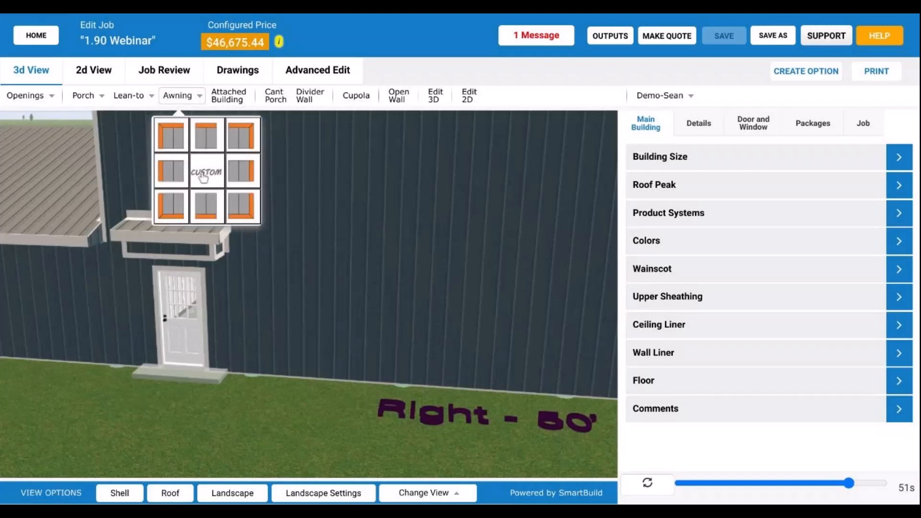
pyautogui.click(471, 49)
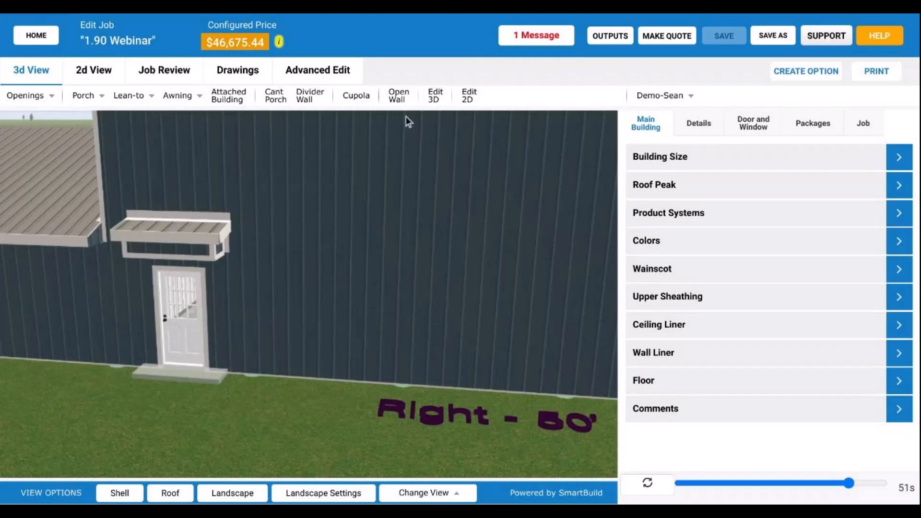
# Review the awning's Edit Attached Building settings, including the advanced rafter and ceiling options, and close them without applying changes.
pyautogui.click(170, 231)
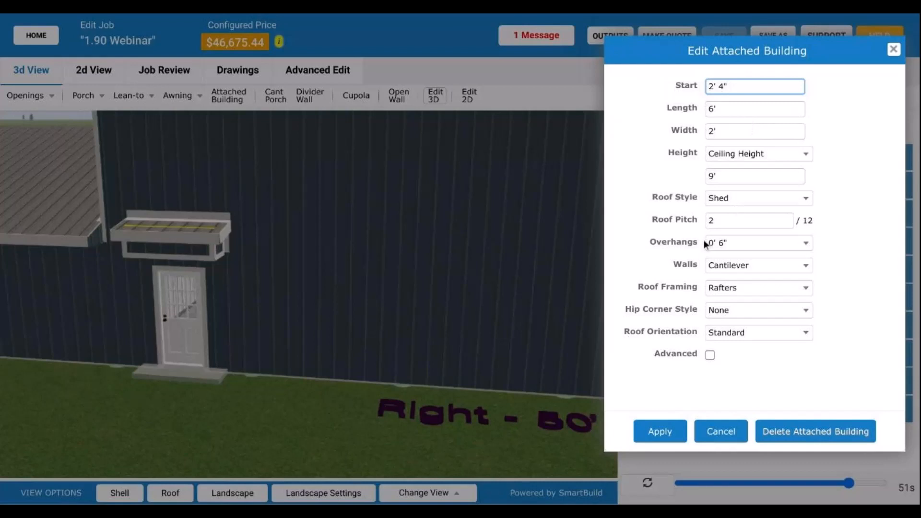
pyautogui.click(710, 355)
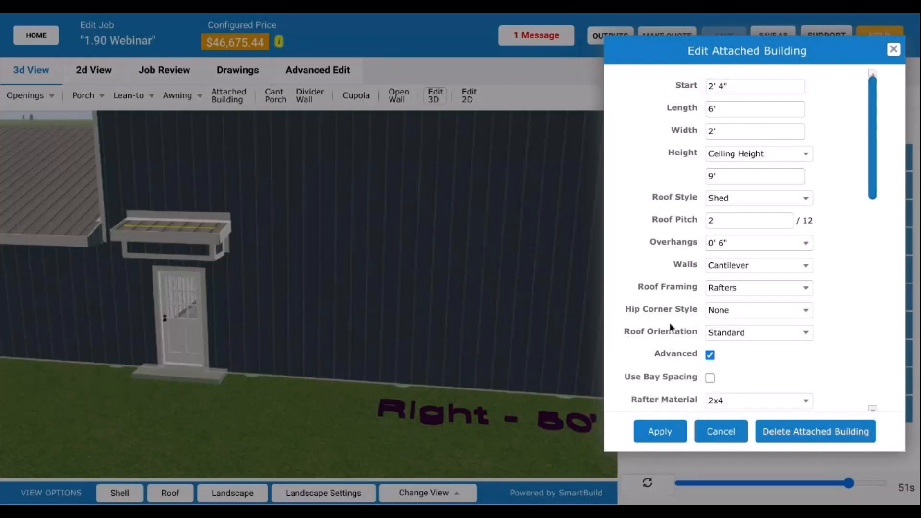
pyautogui.scroll(-3, 669, 324)
pyautogui.scroll(-3, 671, 323)
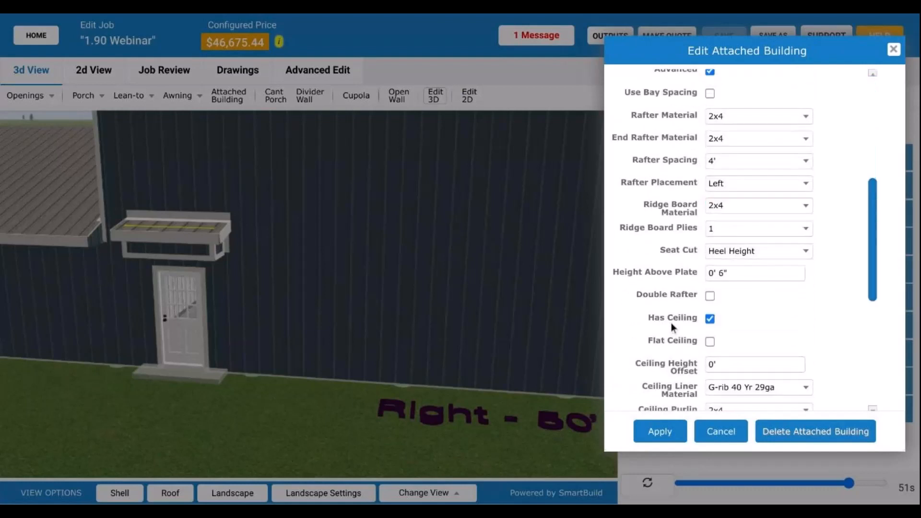
pyautogui.scroll(-2, 672, 322)
pyautogui.scroll(-1, 672, 322)
pyautogui.scroll(4, 673, 323)
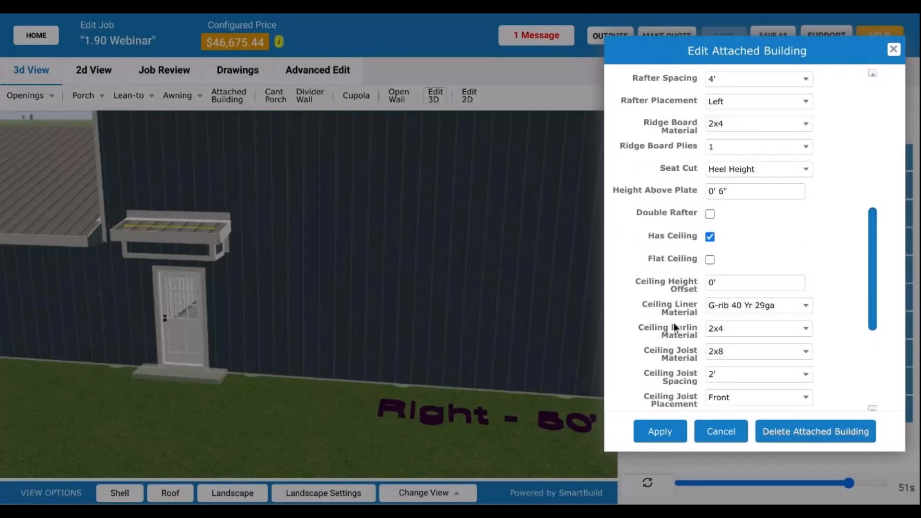
pyautogui.scroll(-1, 673, 323)
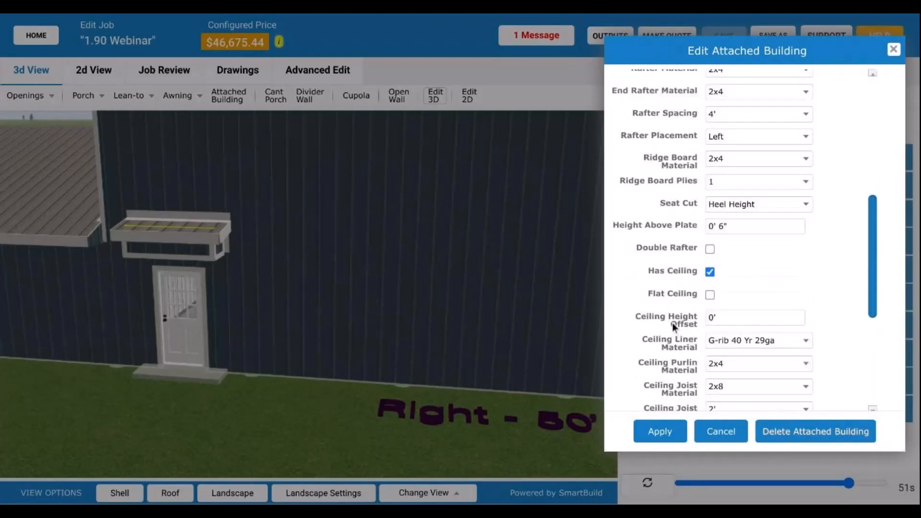
pyautogui.scroll(-1, 671, 322)
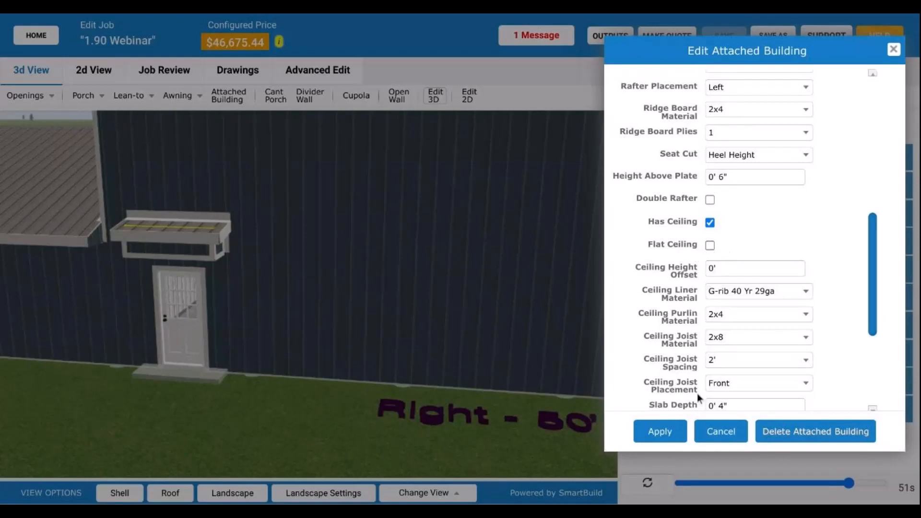
pyautogui.scroll(-1, 678, 314)
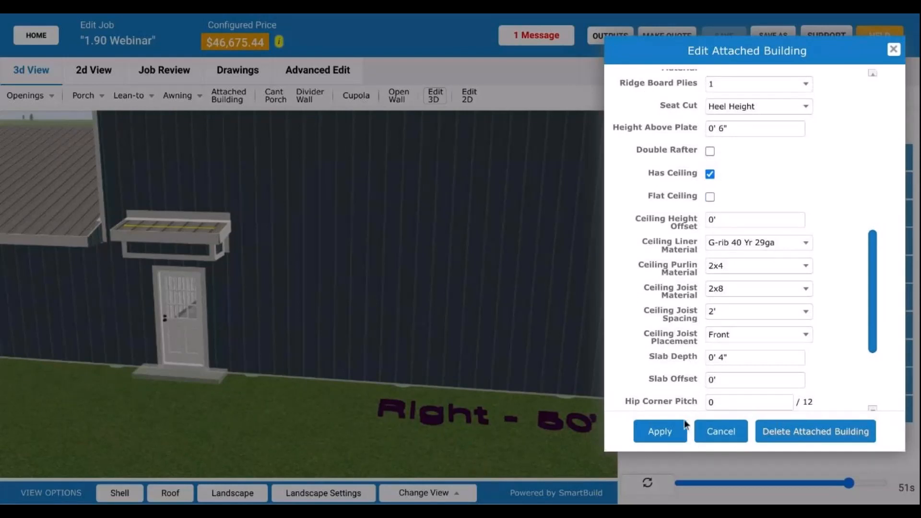
pyautogui.click(712, 437)
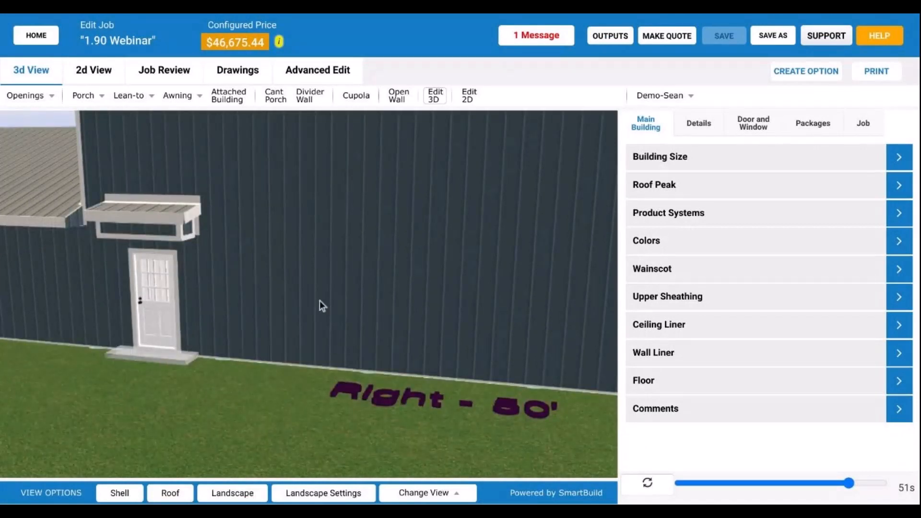
# Examine the awning over the right wall's door from the front and both sides.
pyautogui.moveTo(254, 254); pyautogui.dragTo(322, 249)
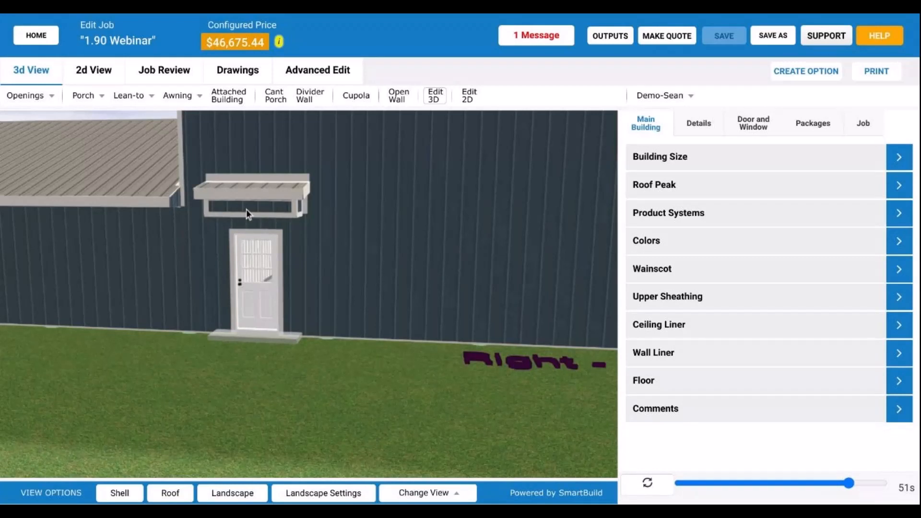
pyautogui.moveTo(249, 209); pyautogui.dragTo(335, 226)
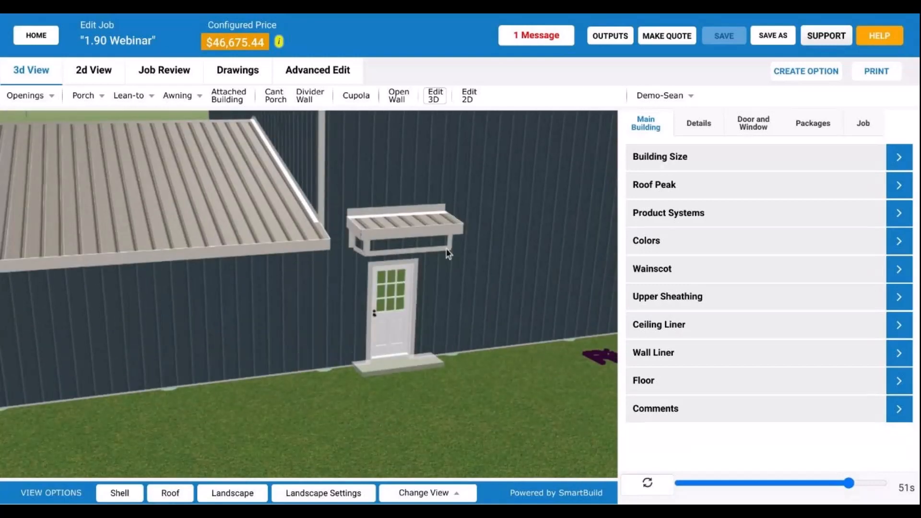
pyautogui.moveTo(446, 253); pyautogui.dragTo(302, 250)
pyautogui.scroll(3, 300, 246)
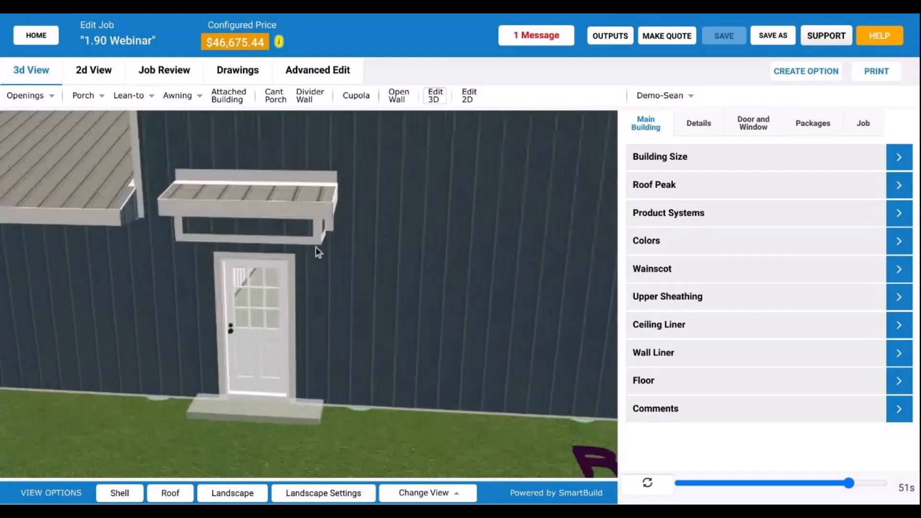
pyautogui.moveTo(317, 246); pyautogui.dragTo(320, 271)
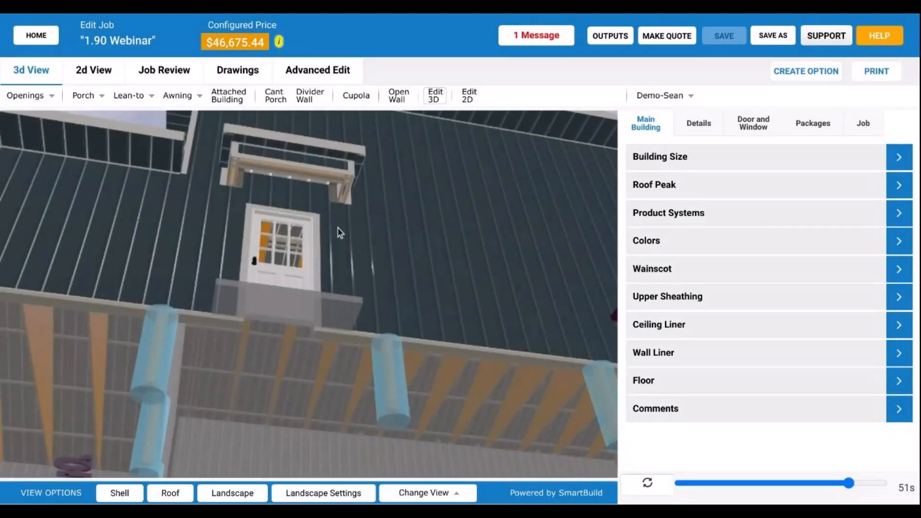
# Inspect the awning's underside and open wall edges from below, ending with an exterior view of the right wall.
pyautogui.moveTo(338, 232); pyautogui.dragTo(341, 273, button='right')
pyautogui.scroll(3, 322, 253)
pyautogui.moveTo(303, 264); pyautogui.dragTo(344, 199)
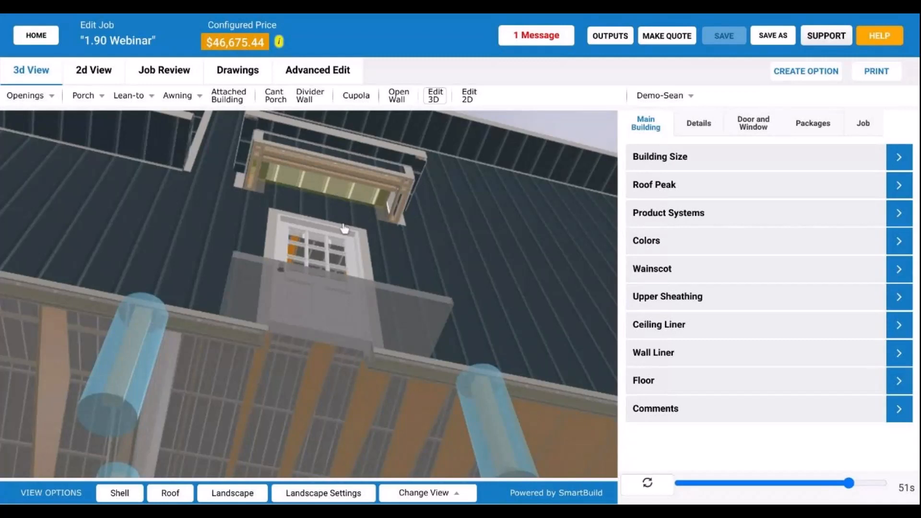
pyautogui.scroll(5, 384, 182)
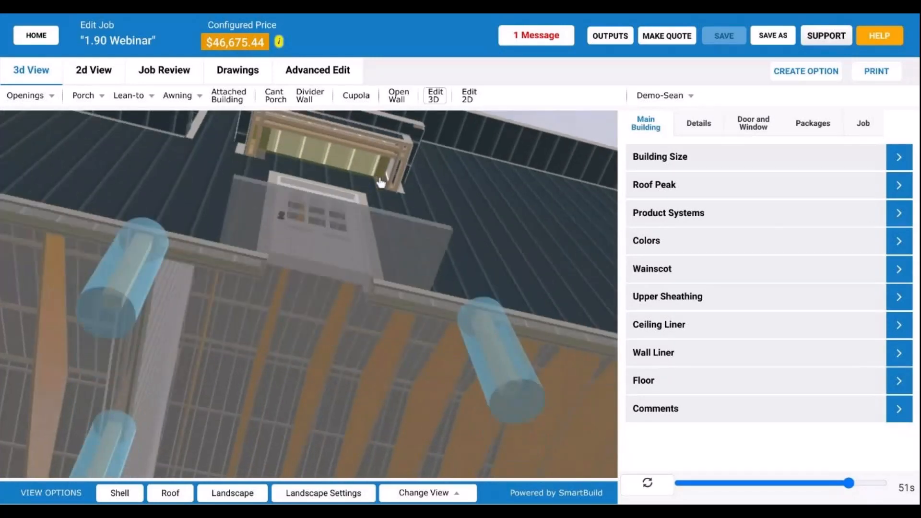
pyautogui.scroll(-5, 361, 175)
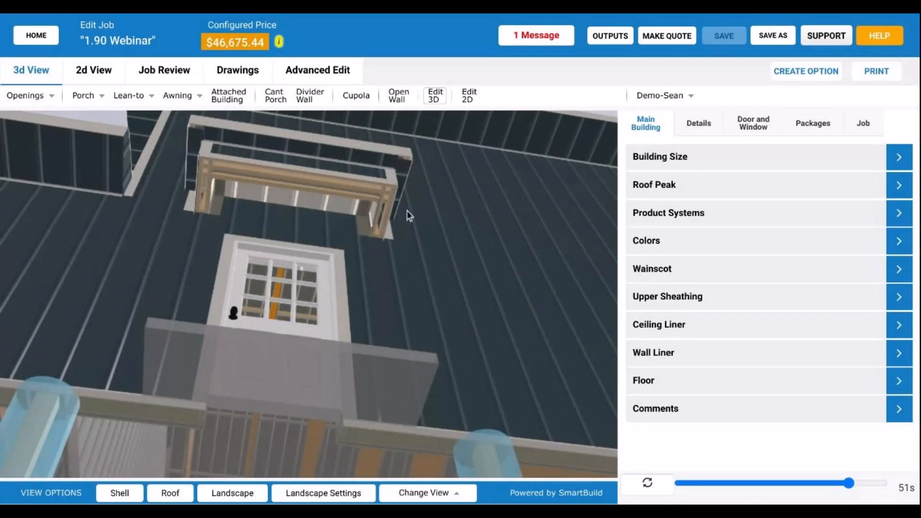
pyautogui.moveTo(293, 212); pyautogui.dragTo(294, 208)
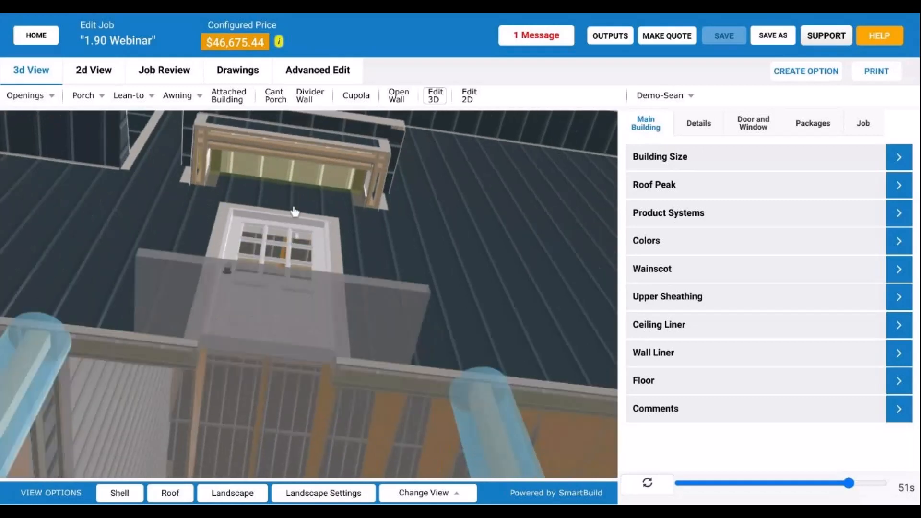
pyautogui.scroll(5, 289, 179)
pyautogui.moveTo(295, 144); pyautogui.dragTo(298, 243, button='right')
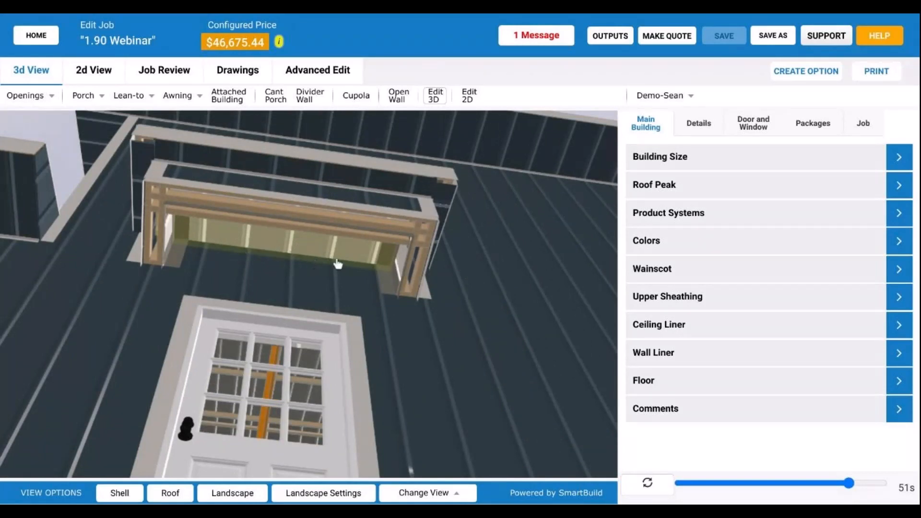
pyautogui.scroll(-2, 345, 256)
pyautogui.scroll(-3, 344, 256)
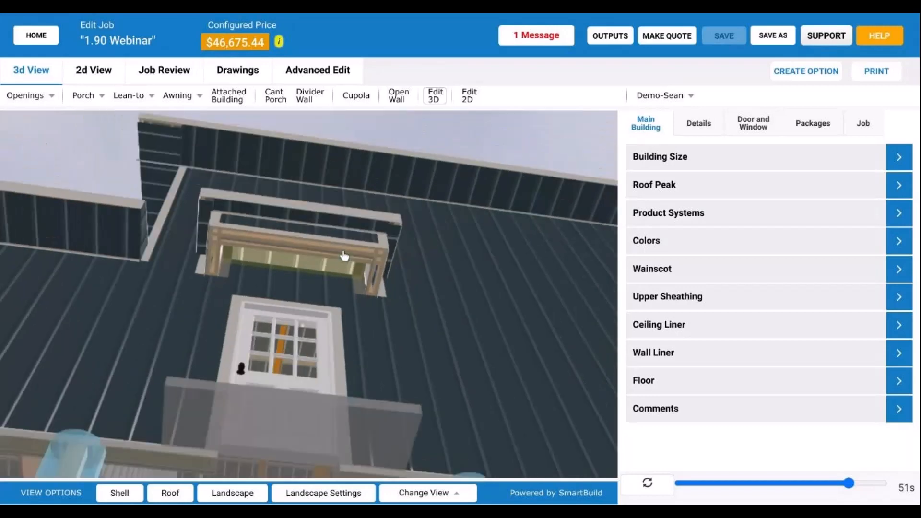
pyautogui.moveTo(336, 275); pyautogui.dragTo(318, 294)
pyautogui.moveTo(379, 283); pyautogui.dragTo(363, 306)
pyautogui.scroll(-3, 406, 269)
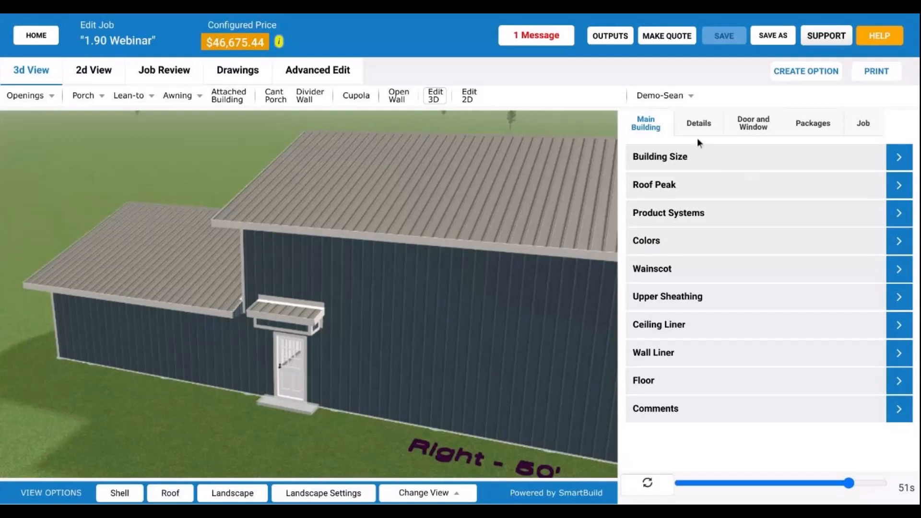
# Review the Open Wall Truss Carrier settings in the building details and collapse them.
pyautogui.click(698, 123)
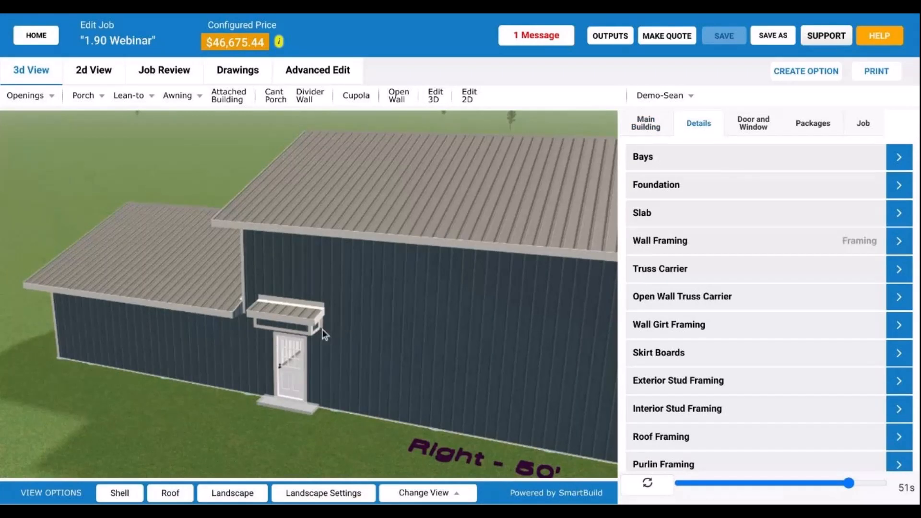
pyautogui.moveTo(322, 329); pyautogui.dragTo(318, 325)
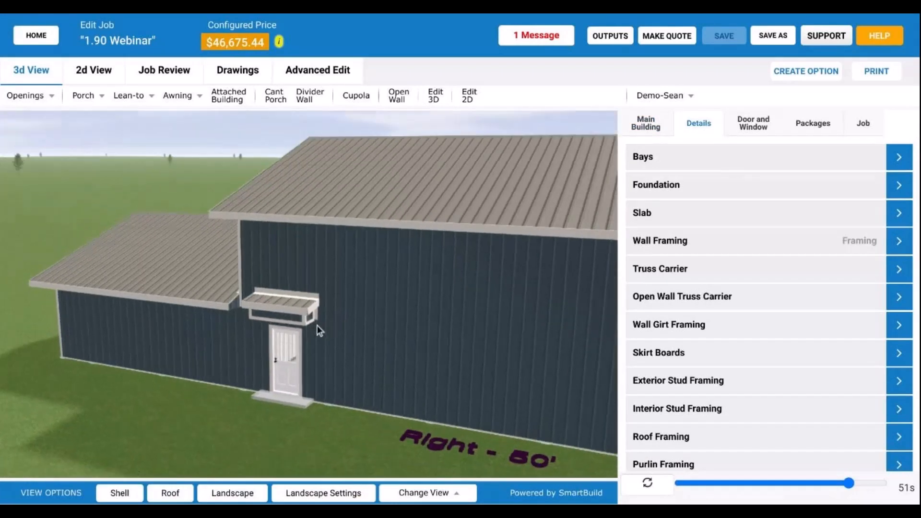
pyautogui.click(678, 299)
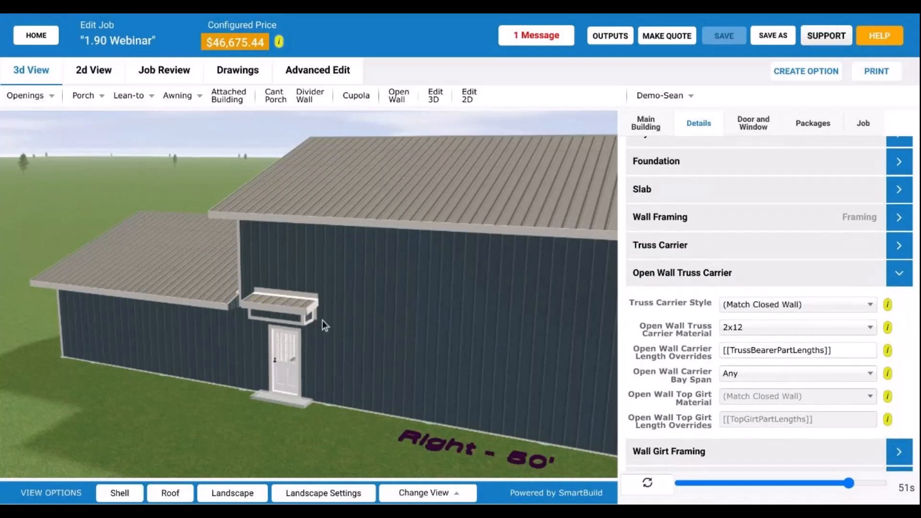
pyautogui.click(715, 276)
# Find the Open Wall Trim settings in the building details and review the base trim options.
pyautogui.scroll(-5, 717, 277)
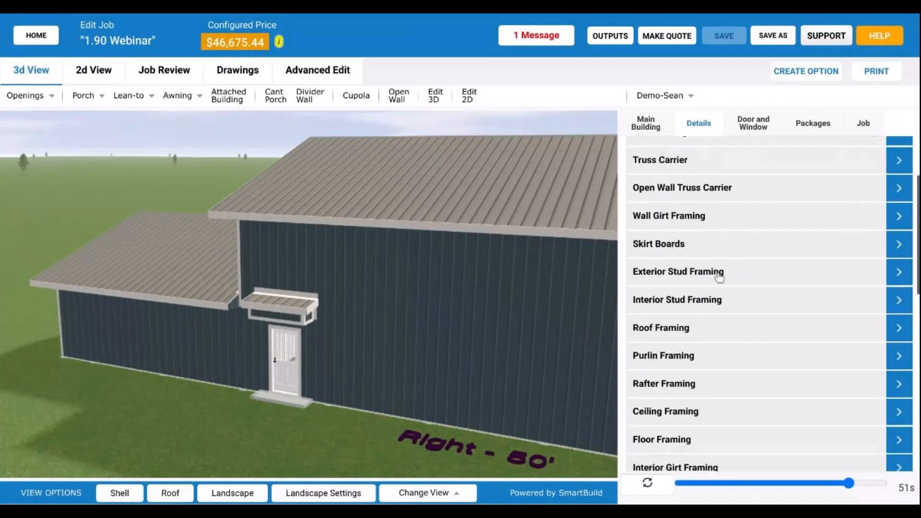
pyautogui.scroll(-4, 719, 278)
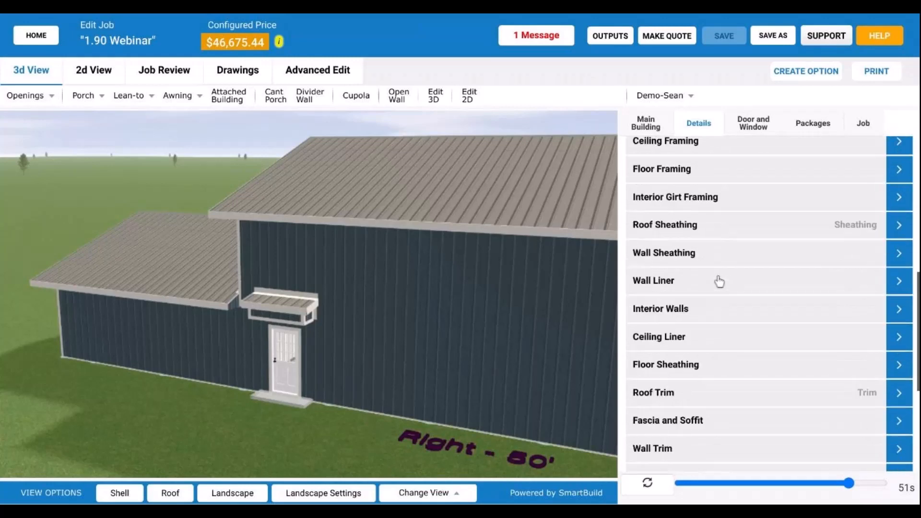
pyautogui.scroll(-4, 718, 280)
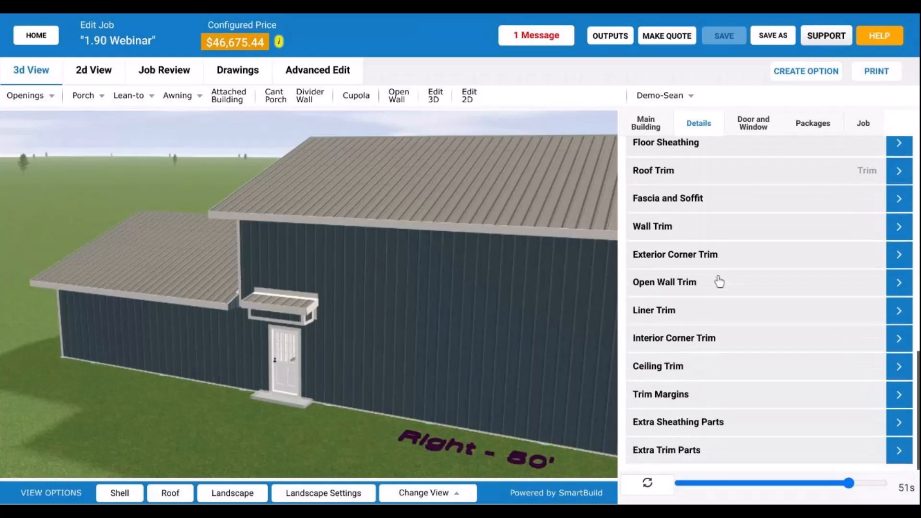
pyautogui.click(723, 287)
pyautogui.scroll(-3, 724, 290)
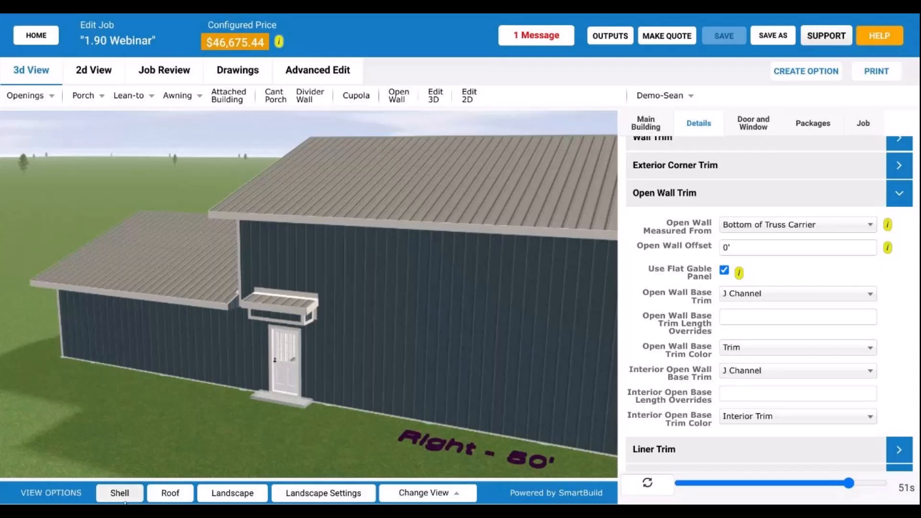
# Hide the building shell and examine the awning's framing above the right wall's door up close.
pyautogui.click(128, 496)
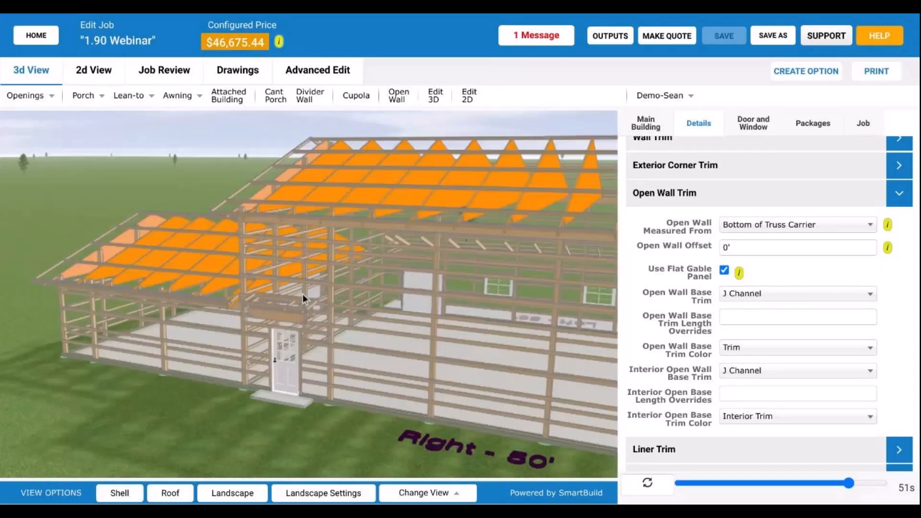
pyautogui.scroll(2, 304, 294)
pyautogui.scroll(5, 292, 311)
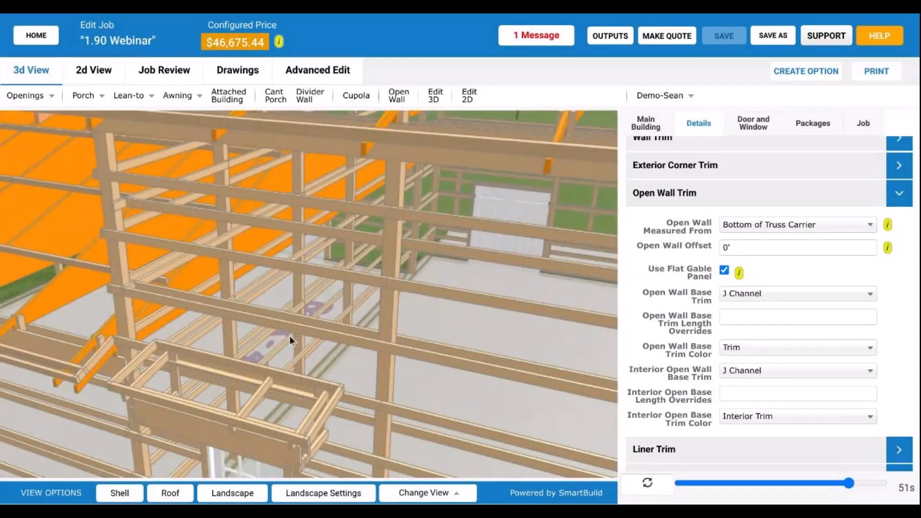
# Collapse the Open Wall Trim settings and view the Rafter Framing settings down to the ridge board and roof ledger fields.
pyautogui.click(710, 199)
pyautogui.scroll(1, 688, 338)
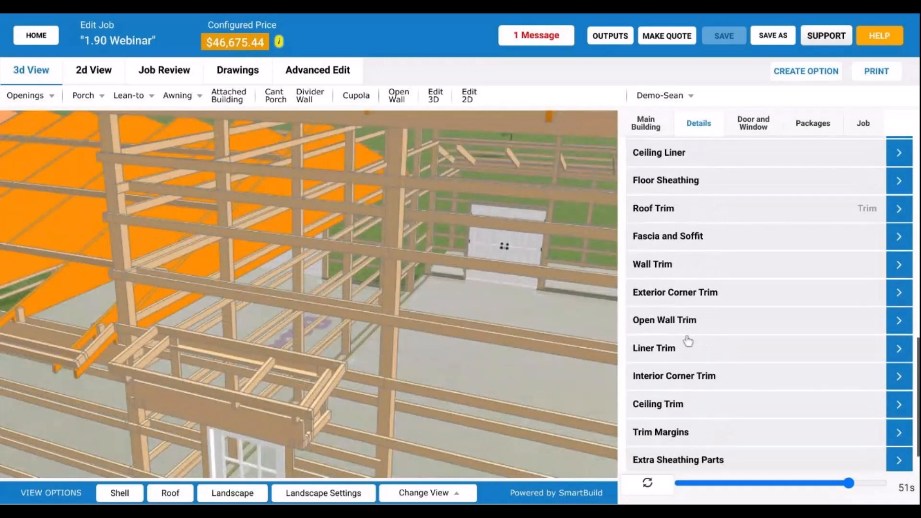
pyautogui.scroll(1, 688, 341)
pyautogui.scroll(-1, 686, 341)
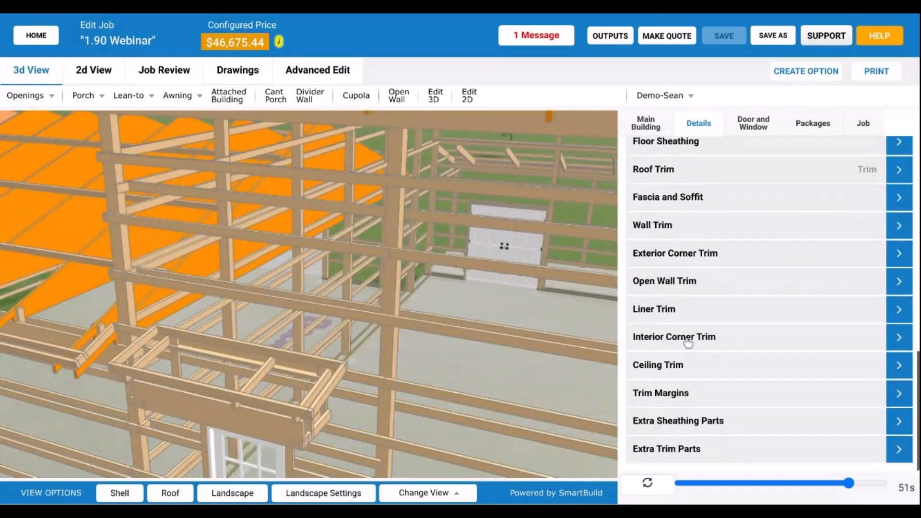
pyautogui.scroll(4, 699, 339)
pyautogui.scroll(5, 728, 331)
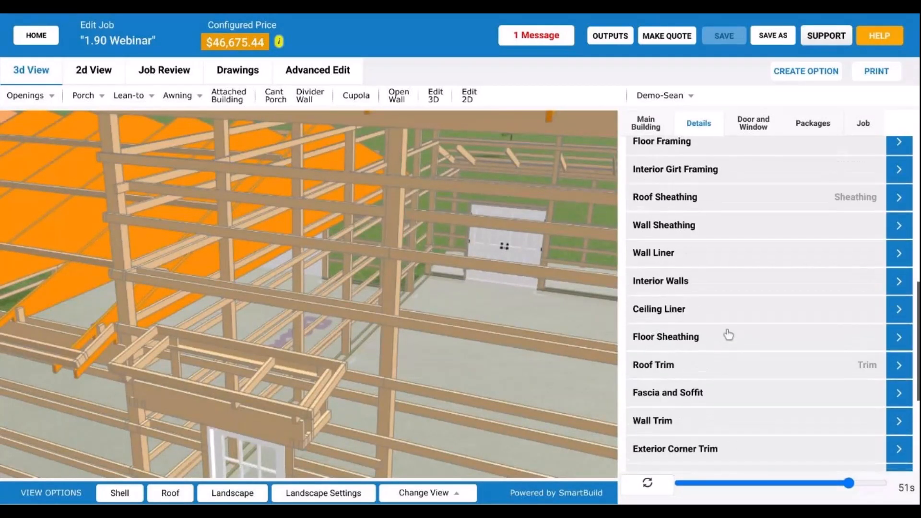
pyautogui.scroll(5, 710, 321)
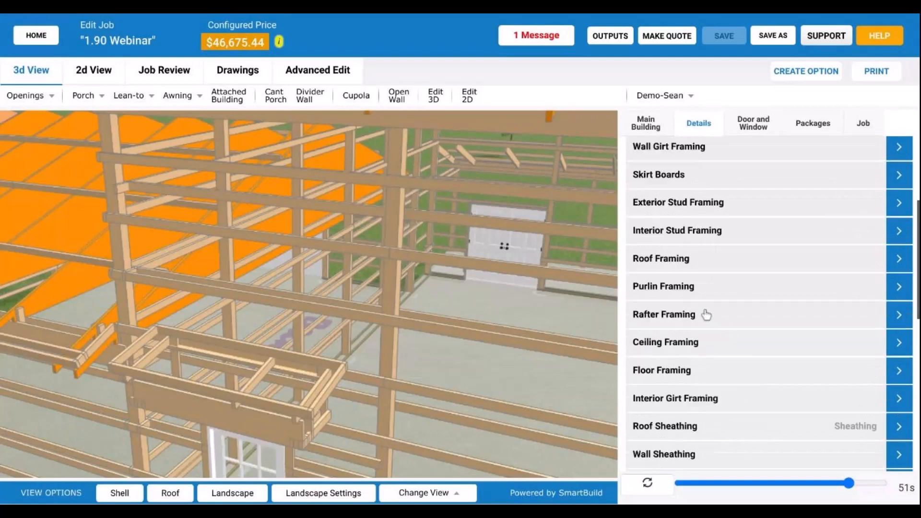
pyautogui.click(703, 314)
pyautogui.scroll(-10, 696, 319)
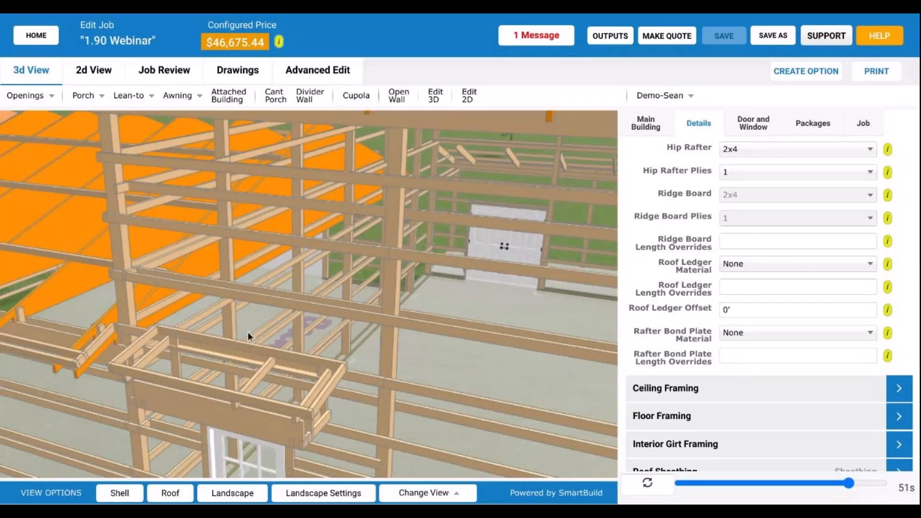
# Review the Rafter Framing settings for the ridge board, roof ledger, hip rafter and end rafter, and collapse them.
pyautogui.scroll(-3, 261, 327)
pyautogui.moveTo(263, 327); pyautogui.dragTo(336, 355)
pyautogui.scroll(3, 673, 320)
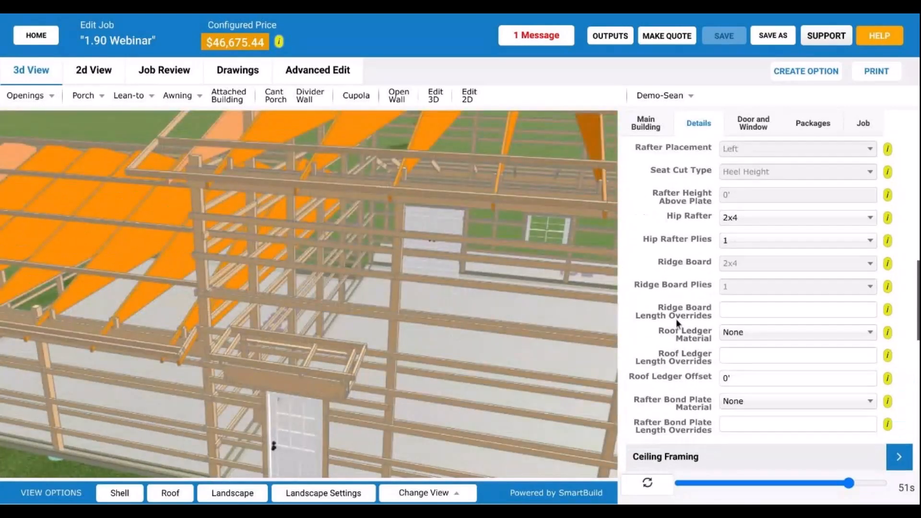
pyautogui.scroll(1, 676, 323)
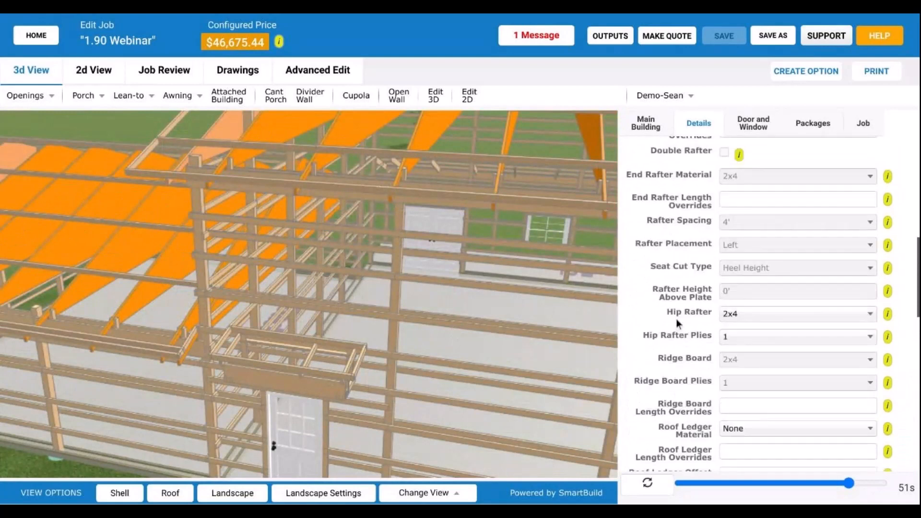
pyautogui.scroll(1, 676, 322)
pyautogui.scroll(1, 677, 318)
pyautogui.click(711, 178)
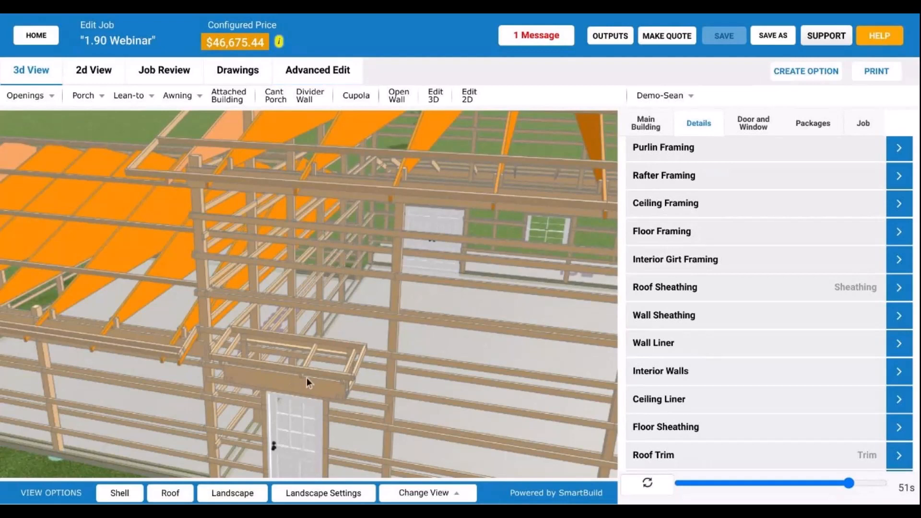
# Examine the exposed framing of the right wall and attached building from several angles around the awning.
pyautogui.scroll(-5, 281, 375)
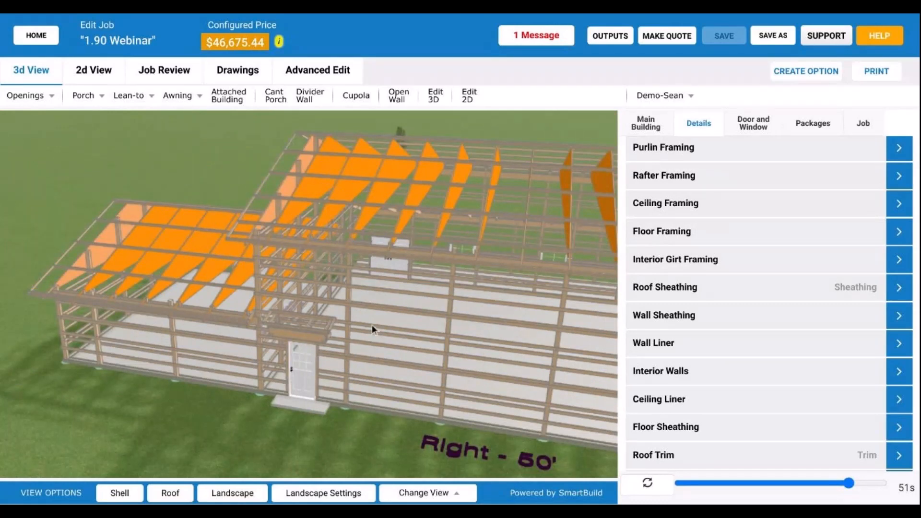
pyautogui.moveTo(372, 324); pyautogui.dragTo(347, 321)
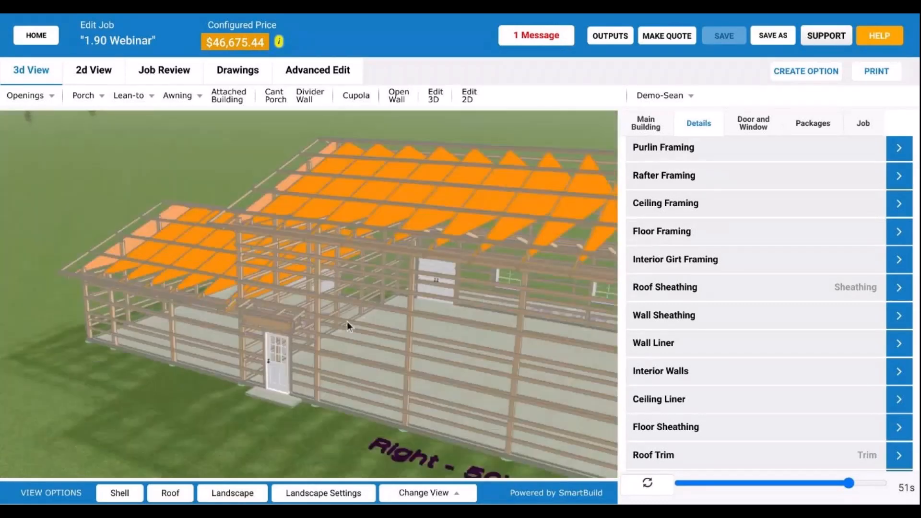
pyautogui.moveTo(351, 355); pyautogui.dragTo(404, 354)
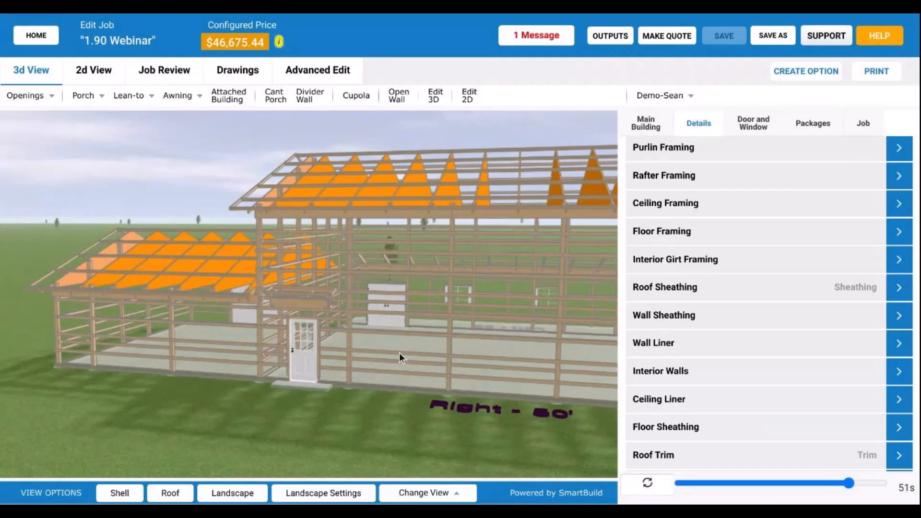
pyautogui.moveTo(392, 352); pyautogui.dragTo(387, 359)
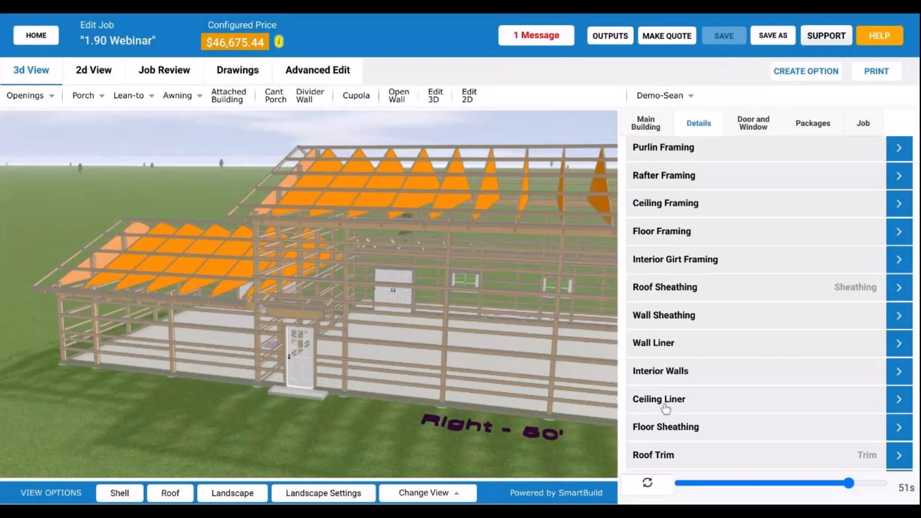
# Show the building shell again and inspect the finished awning over the right wall's door from above and below.
pyautogui.click(119, 500)
pyautogui.moveTo(349, 314); pyautogui.dragTo(329, 325)
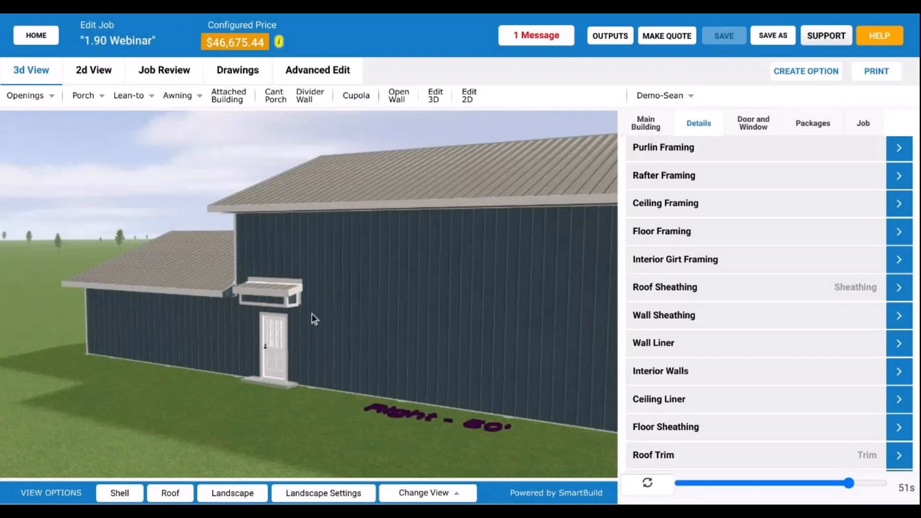
pyautogui.moveTo(322, 323); pyautogui.dragTo(381, 321)
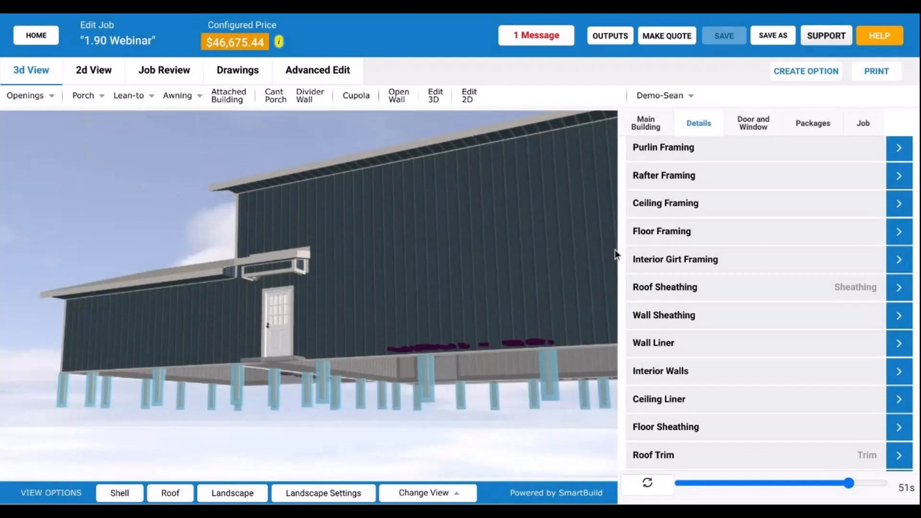
pyautogui.moveTo(280, 292); pyautogui.dragTo(326, 300)
pyautogui.scroll(2, 315, 317)
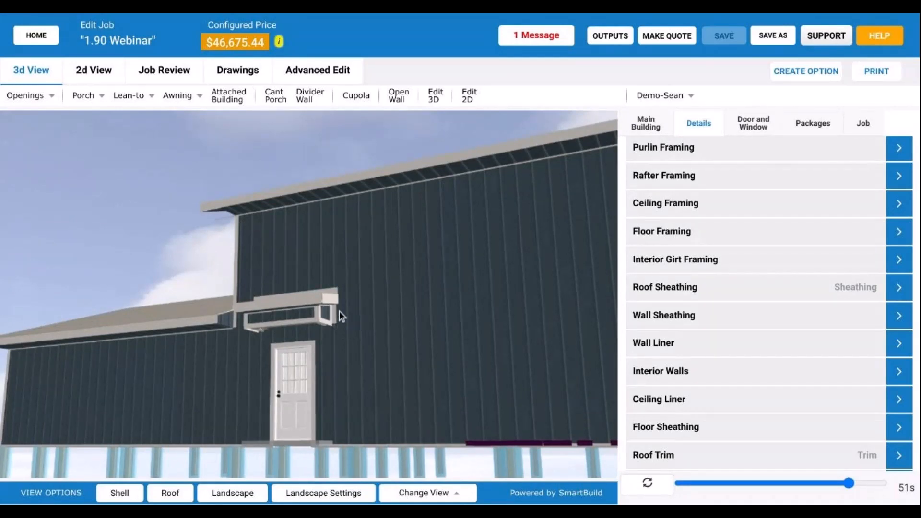
pyautogui.moveTo(329, 312); pyautogui.dragTo(307, 318)
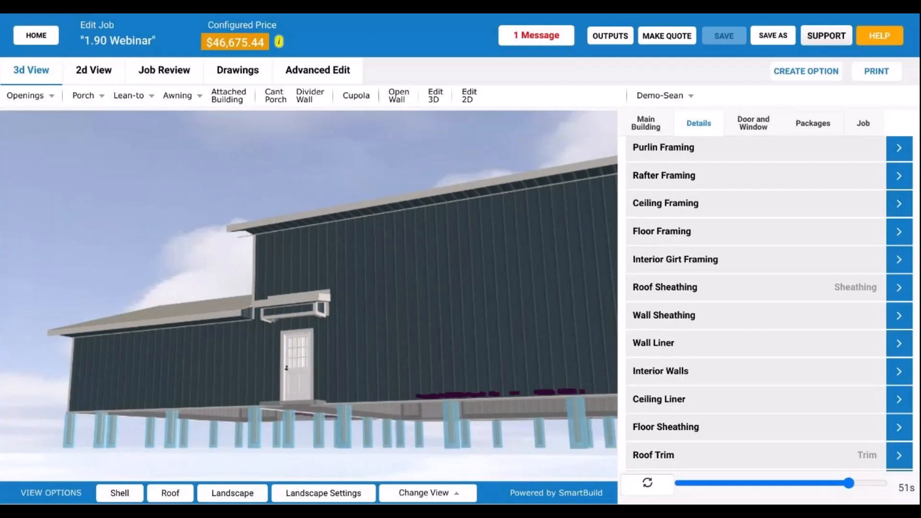
pyautogui.moveTo(334, 312)
pyautogui.mouseDown()
pyautogui.moveTo(343, 322)
pyautogui.moveTo(329, 313)
pyautogui.mouseUp()
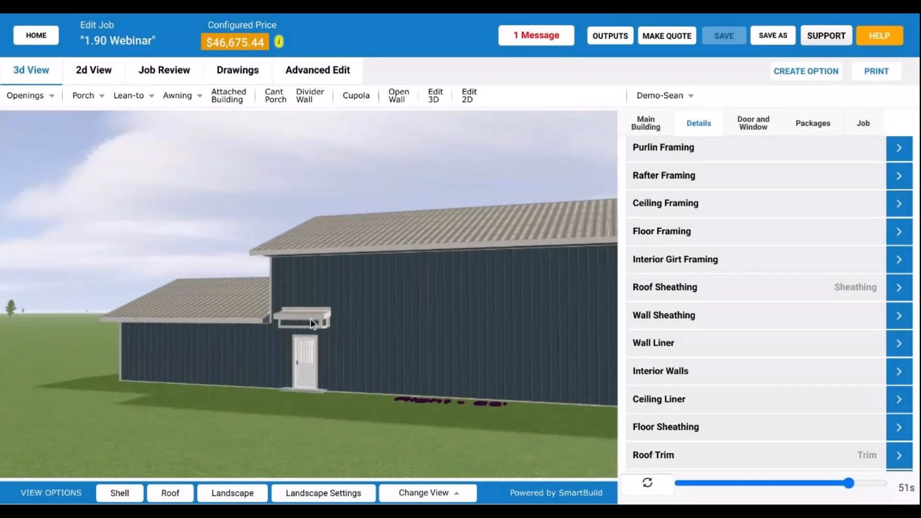
# Inspect the awning's roof panels and trim above the walk door up close.
pyautogui.scroll(5, 310, 318)
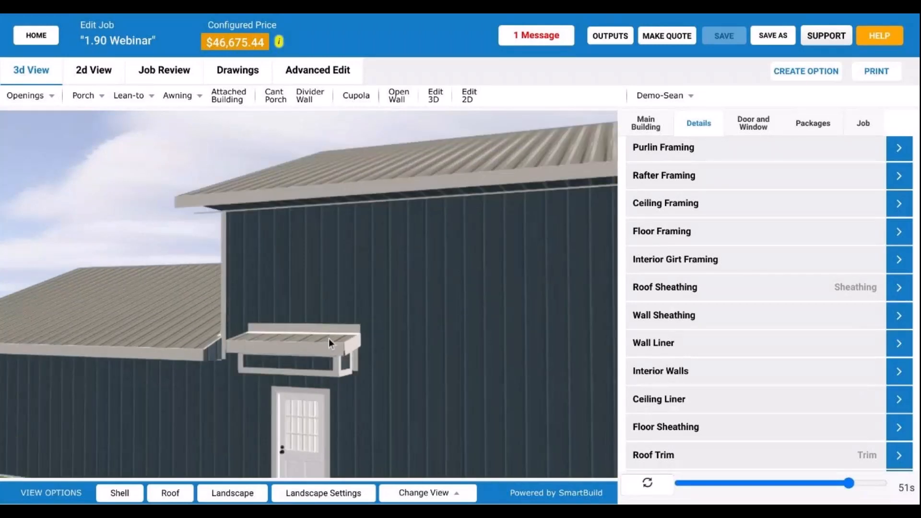
pyautogui.moveTo(328, 338); pyautogui.dragTo(346, 341)
pyautogui.moveTo(291, 346); pyautogui.dragTo(311, 316, button='right')
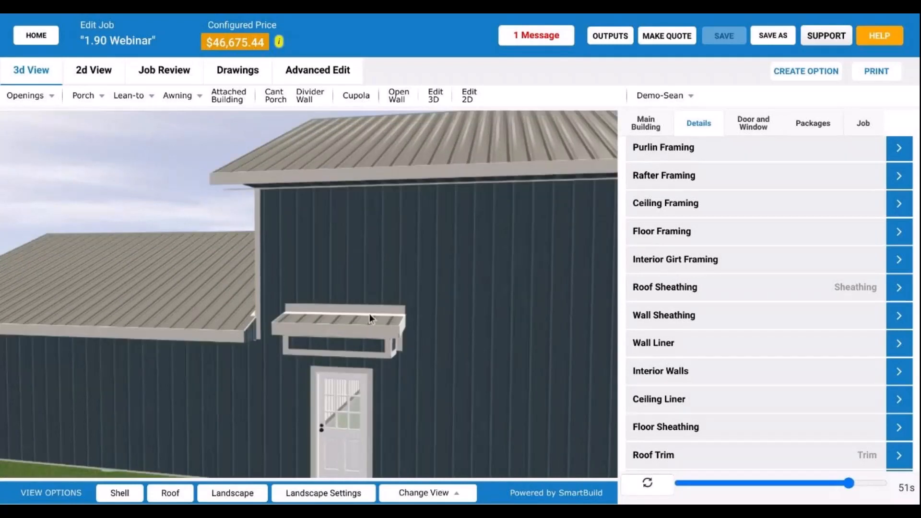
pyautogui.scroll(-2, 371, 316)
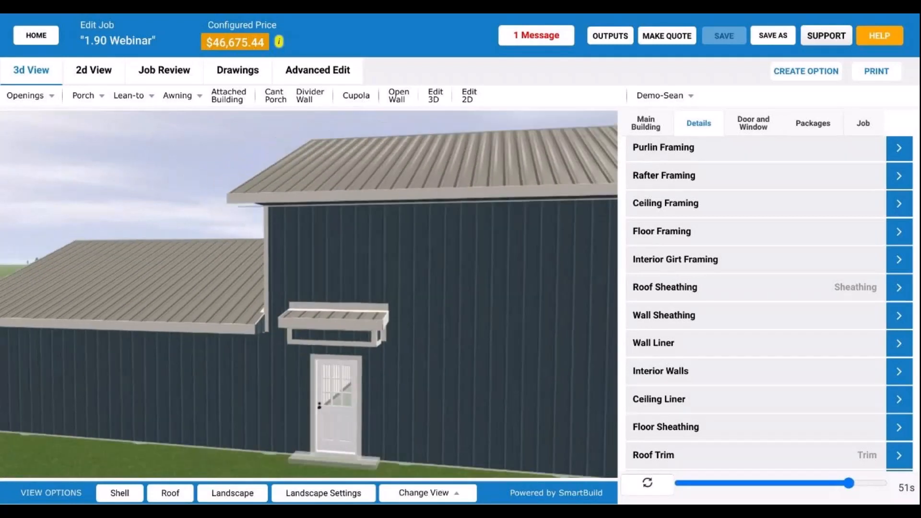
pyautogui.moveTo(369, 341); pyautogui.dragTo(347, 340)
pyautogui.scroll(-1, 389, 334)
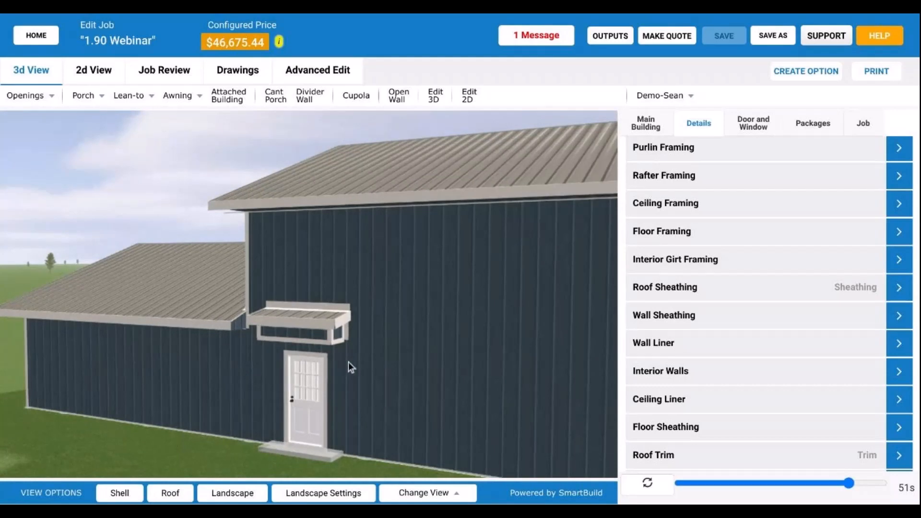
# View the whole building from the right wall around to the porch on the left side.
pyautogui.moveTo(189, 218); pyautogui.dragTo(213, 249)
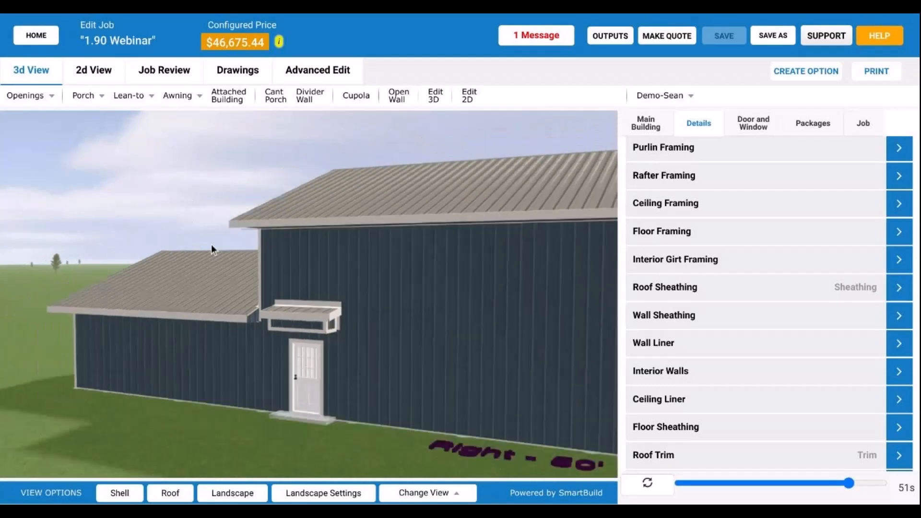
pyautogui.moveTo(445, 260); pyautogui.dragTo(325, 237)
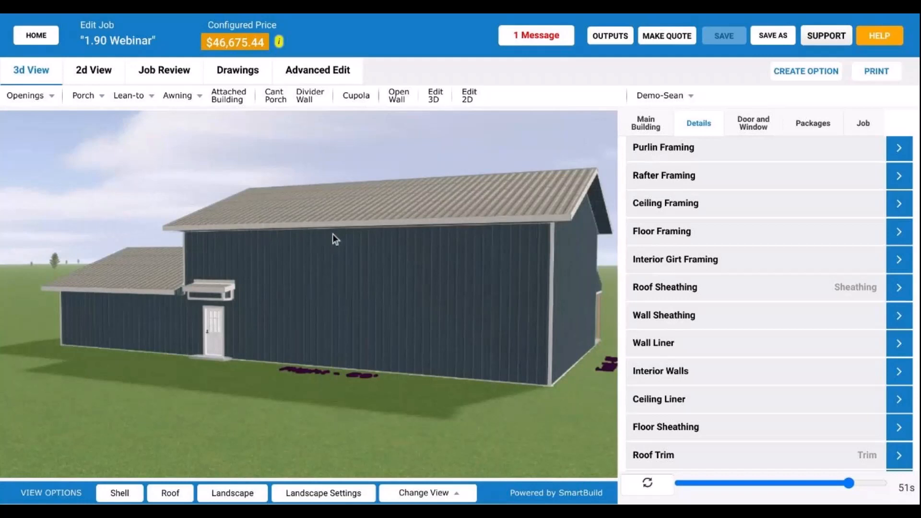
pyautogui.scroll(-2, 332, 235)
pyautogui.moveTo(337, 235); pyautogui.dragTo(119, 245)
pyautogui.scroll(-2, 332, 215)
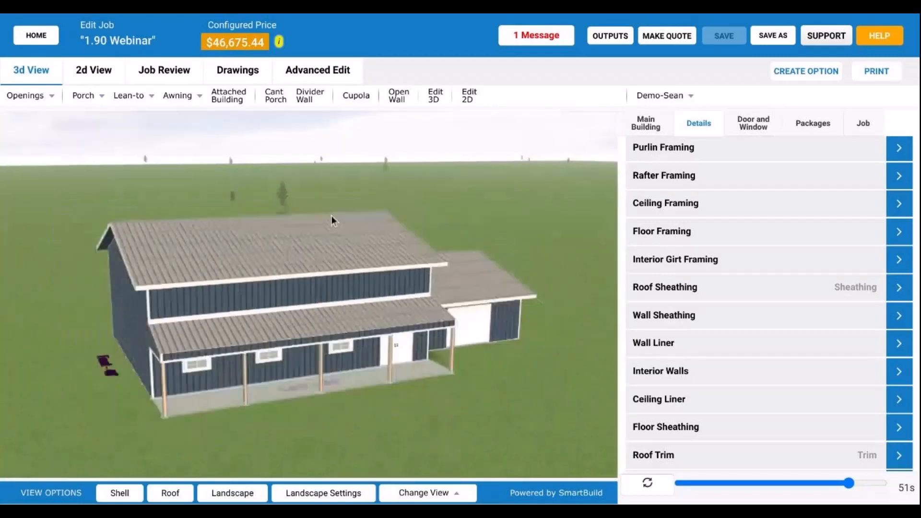
# Open the 2D floor plan's interior wall editing and start creating a new interior wall.
pyautogui.click(94, 80)
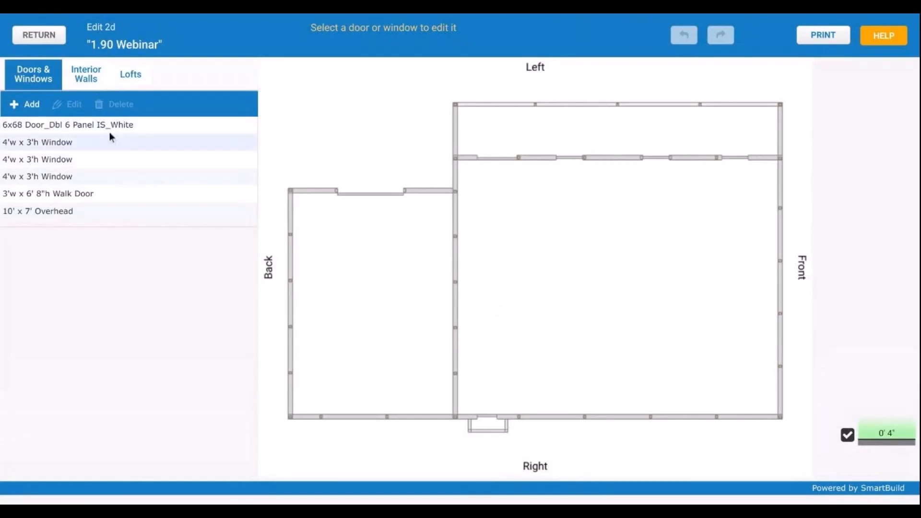
pyautogui.click(91, 78)
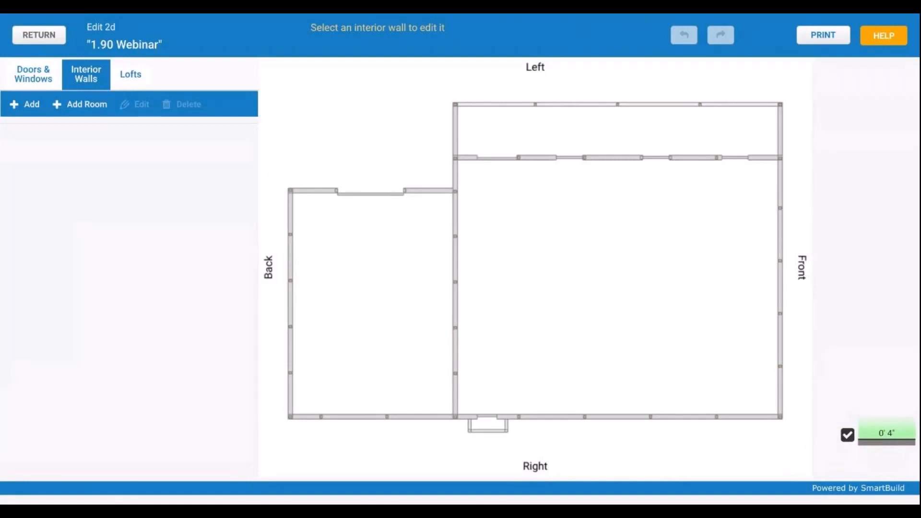
pyautogui.click(24, 104)
pyautogui.click(24, 104)
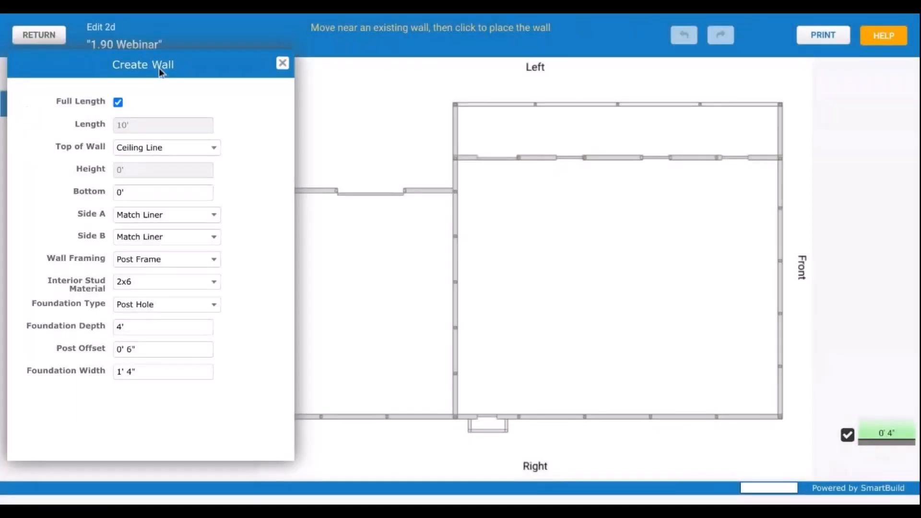
pyautogui.moveTo(159, 68); pyautogui.dragTo(186, 40)
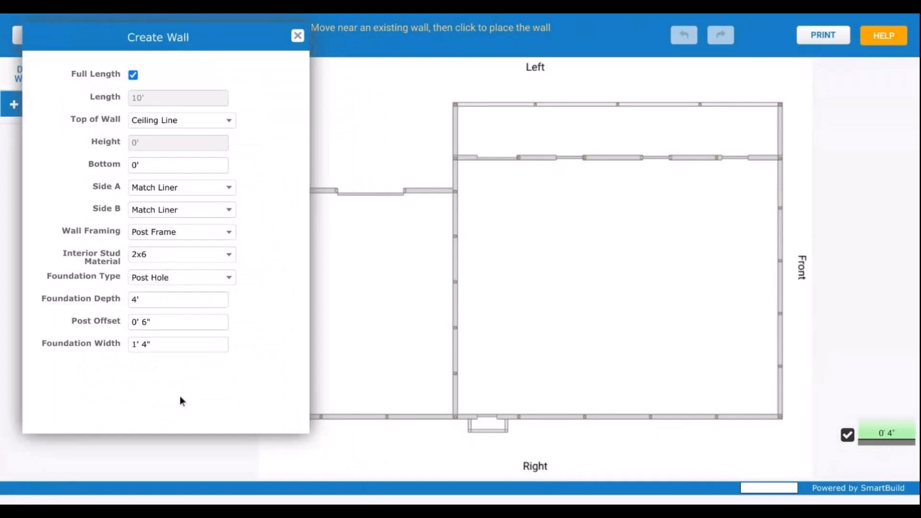
# Try the Custom top-of-wall option for the new wall and switch it back to Ceiling Line.
pyautogui.click(179, 120)
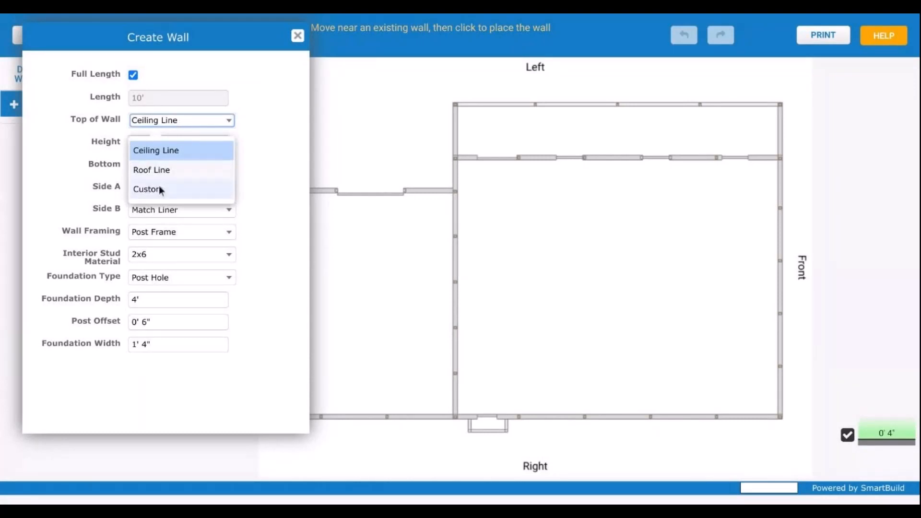
pyautogui.click(159, 189)
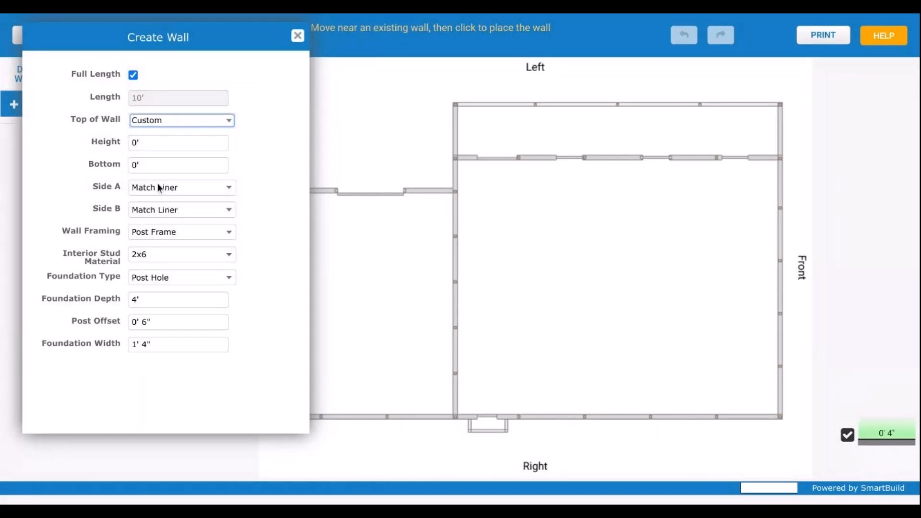
pyautogui.click(163, 142)
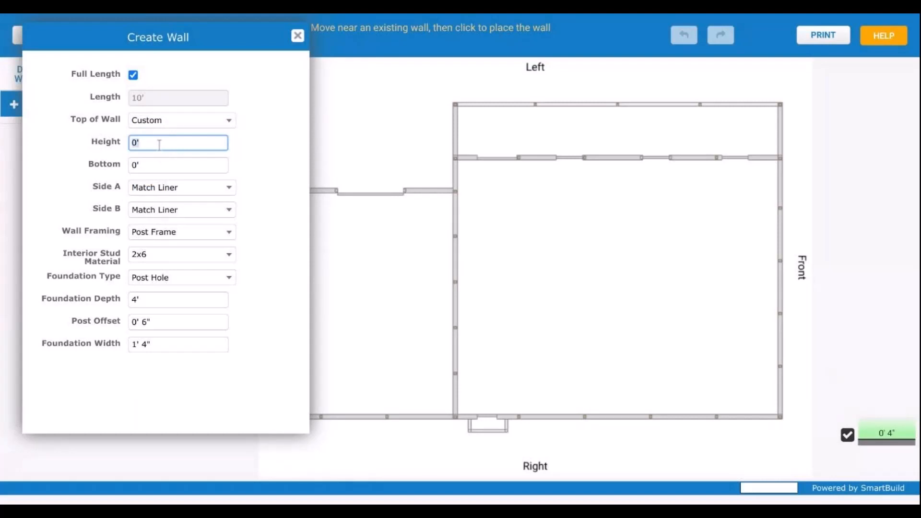
pyautogui.click(191, 121)
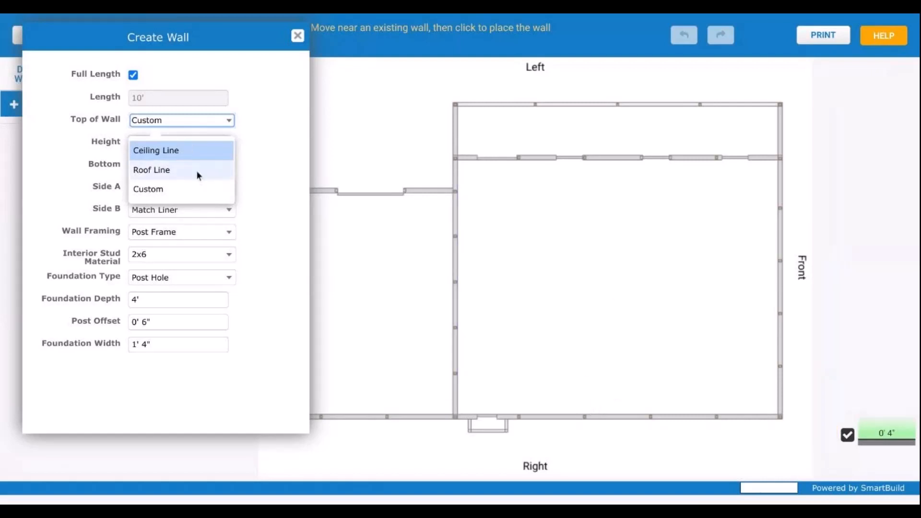
pyautogui.click(203, 150)
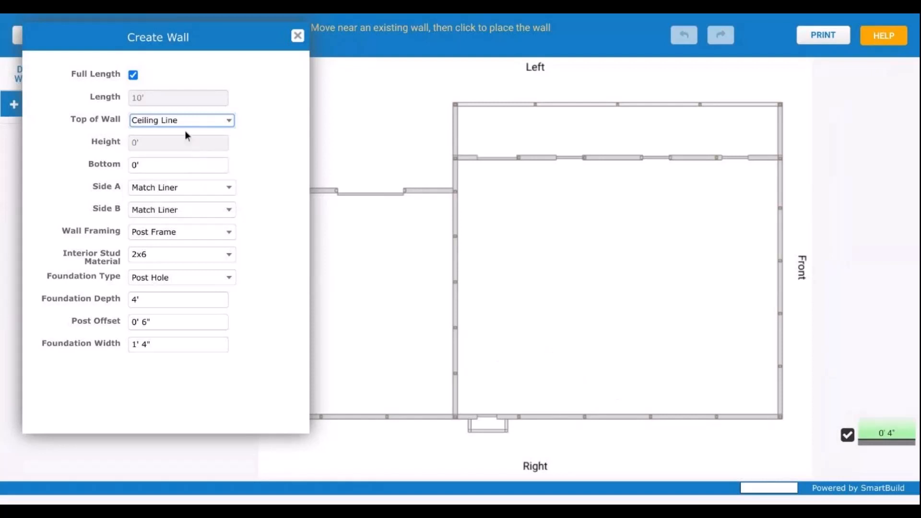
# Set the new wall's top to Custom with a height of 8' 0 1/2".
pyautogui.click(210, 119)
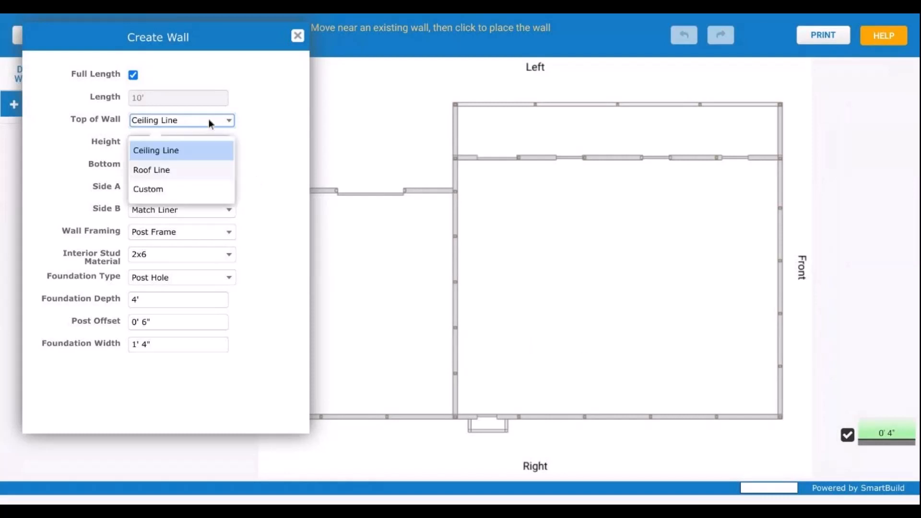
pyautogui.click(152, 190)
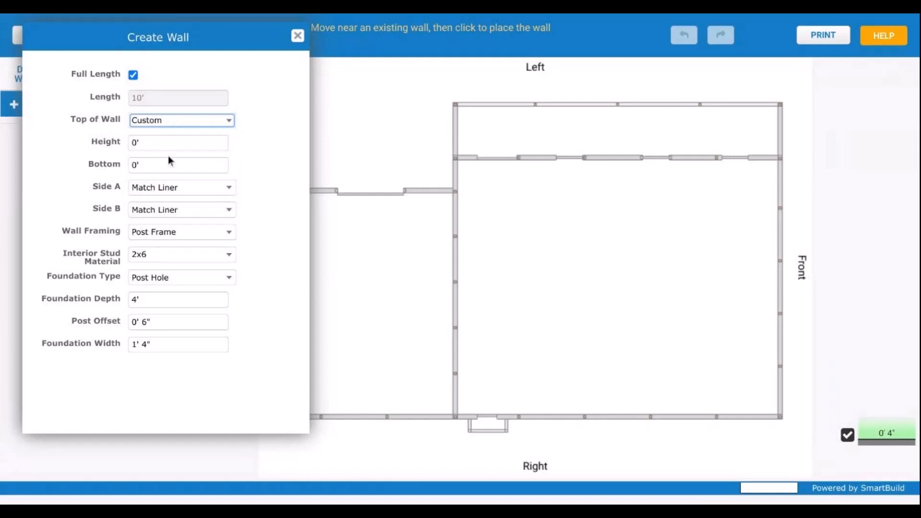
pyautogui.click(188, 141)
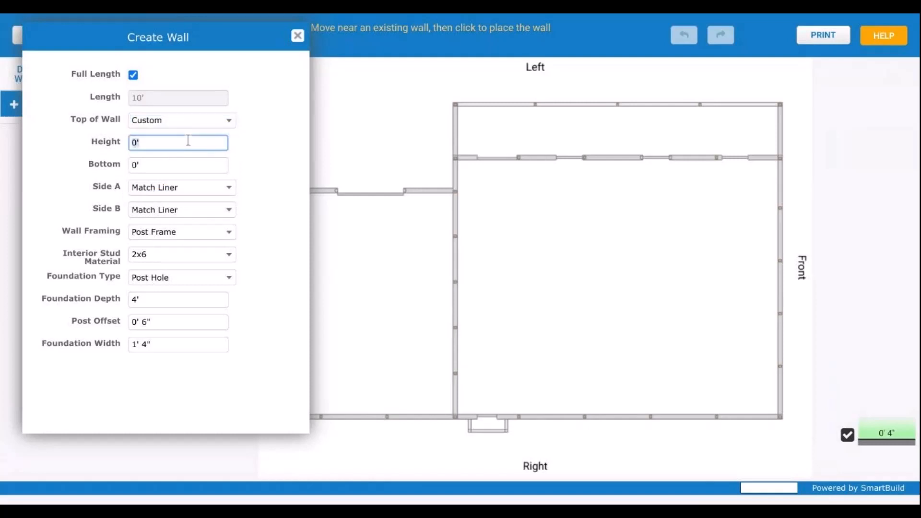
pyautogui.write('8\'1/2"')
pyautogui.press('Tab')
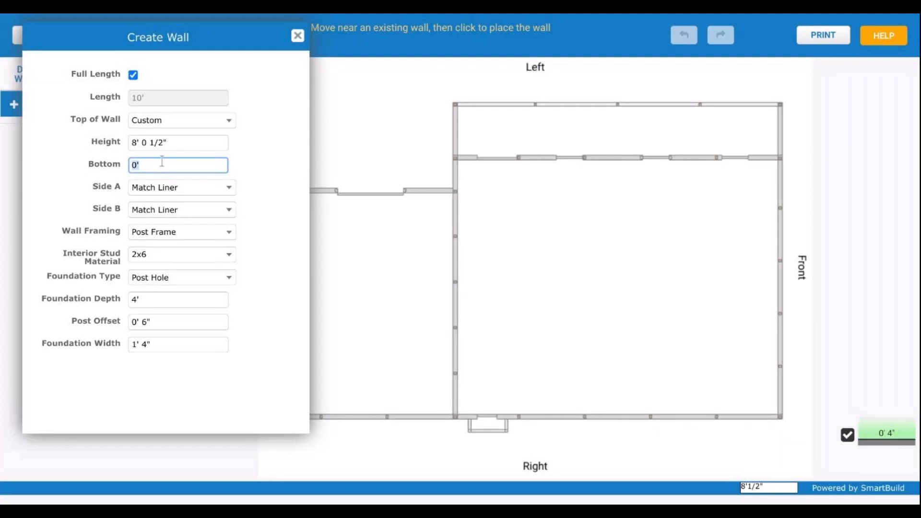
pyautogui.click(103, 162)
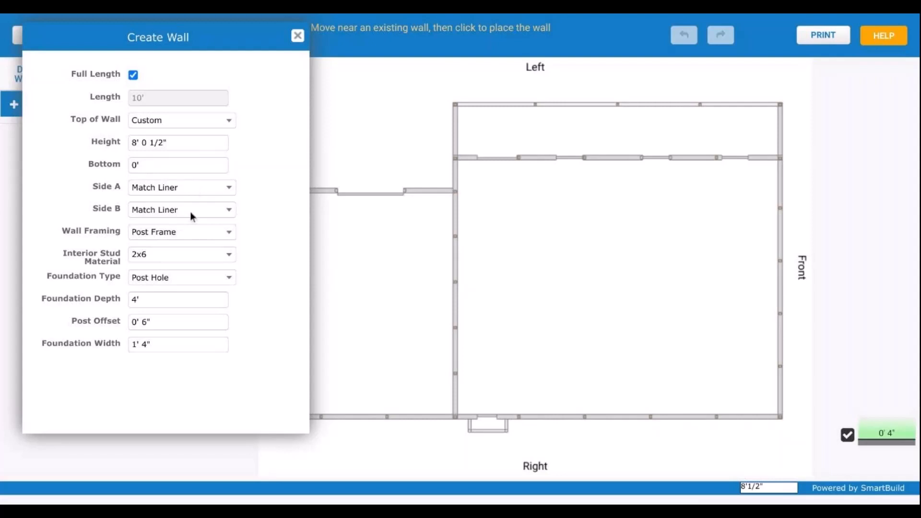
# Check the finish options for the new wall's Side A and choose Match Liner.
pyautogui.click(181, 191)
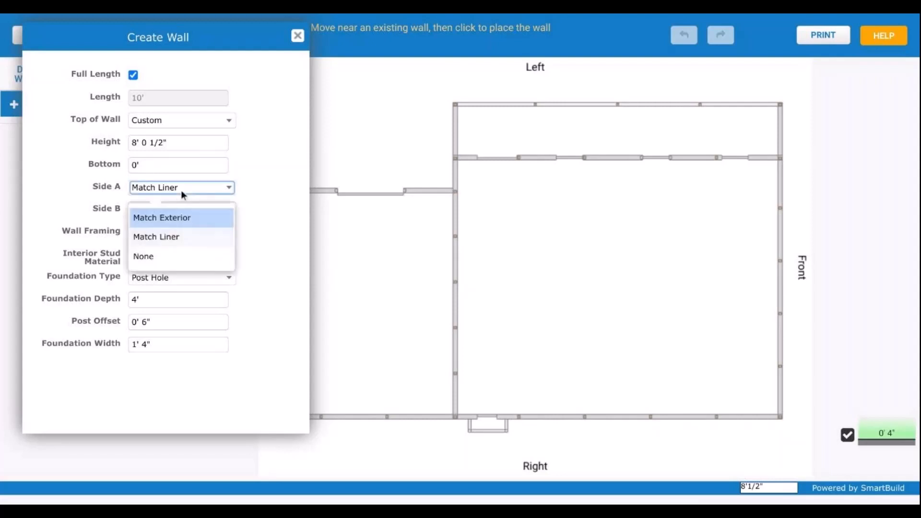
pyautogui.click(177, 237)
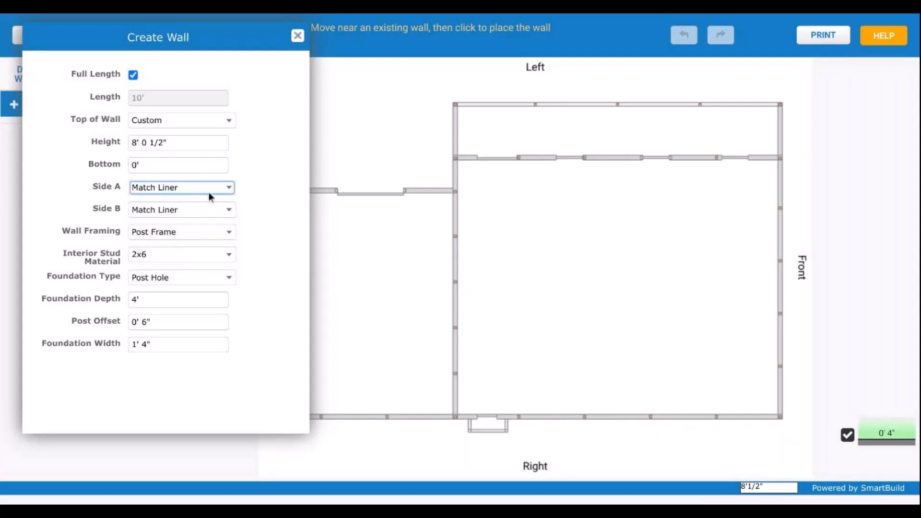
# Set the new wall's framing to Stud Frame and its foundation type to None.
pyautogui.click(169, 231)
pyautogui.click(168, 302)
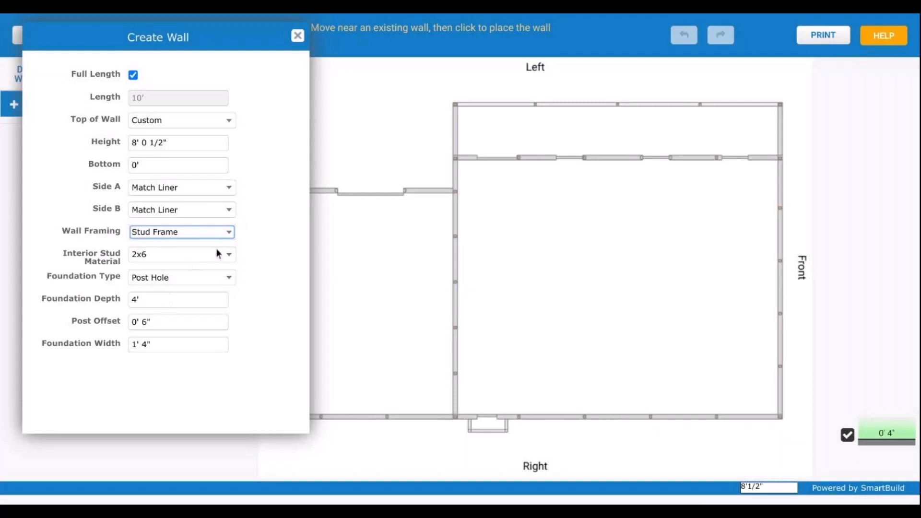
pyautogui.click(199, 274)
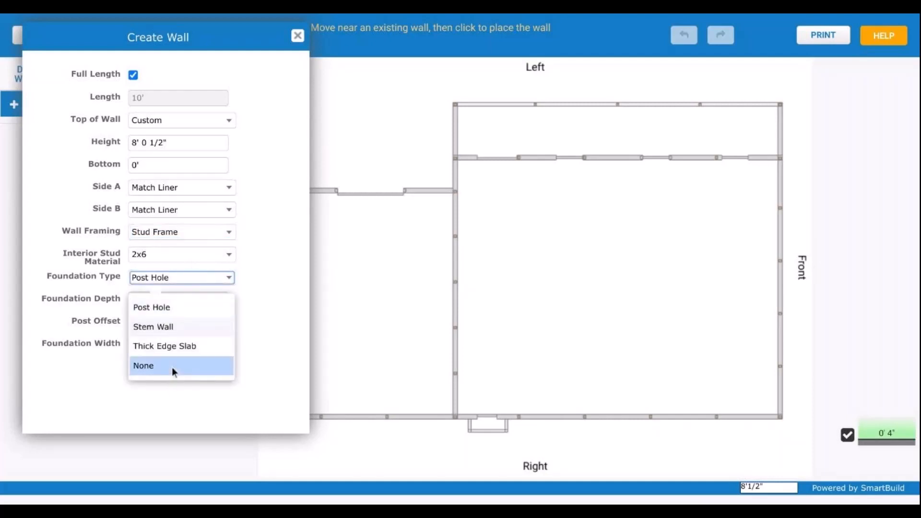
pyautogui.click(171, 367)
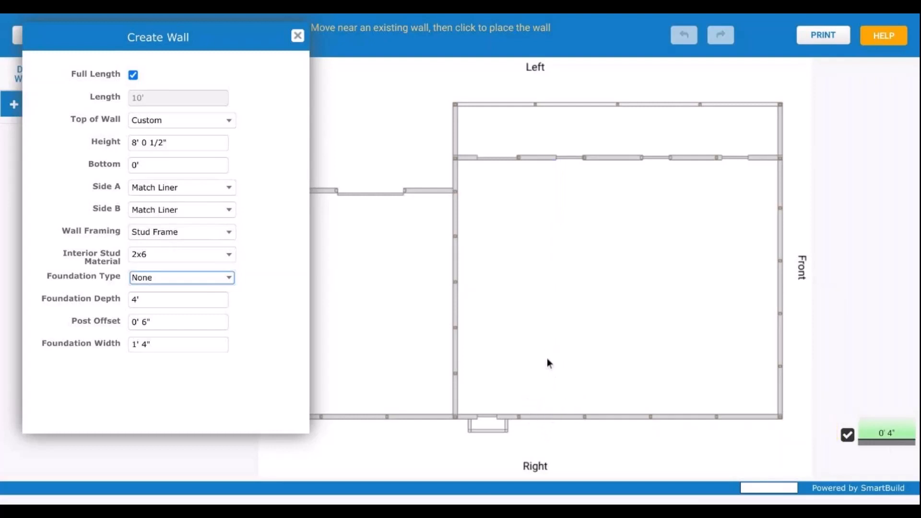
# Place the full-length interior wall off the Right wall, 10' from the wall shared with the back section.
pyautogui.moveTo(527, 372); pyautogui.dragTo(529, 370)
pyautogui.scroll(4, 508, 299)
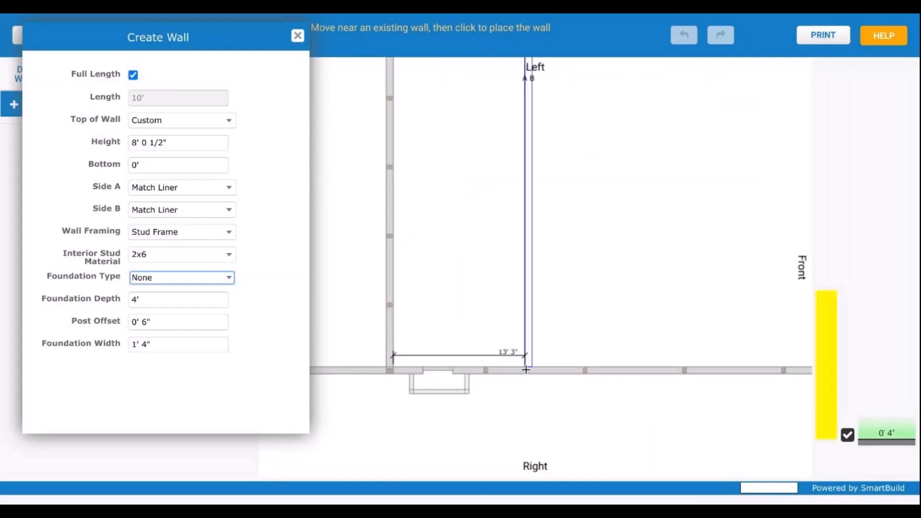
pyautogui.scroll(-2, 522, 367)
pyautogui.scroll(2, 520, 360)
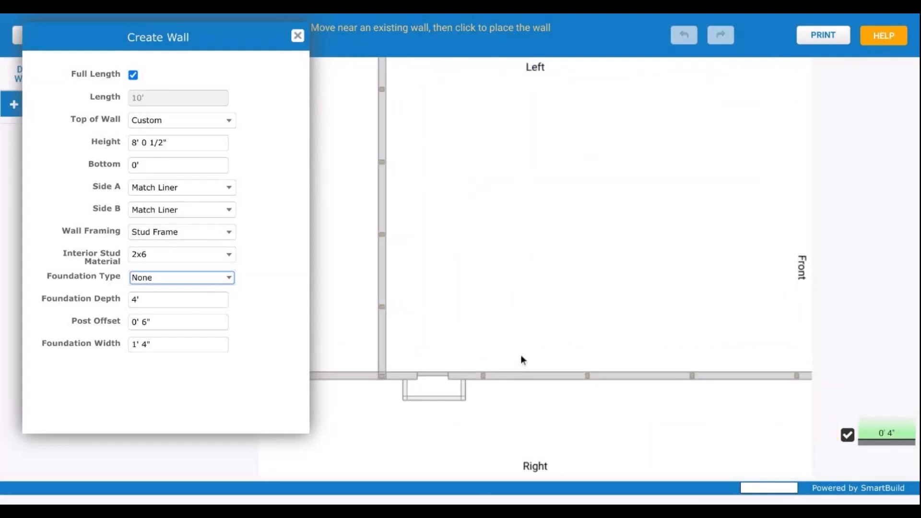
pyautogui.scroll(2, 616, 359)
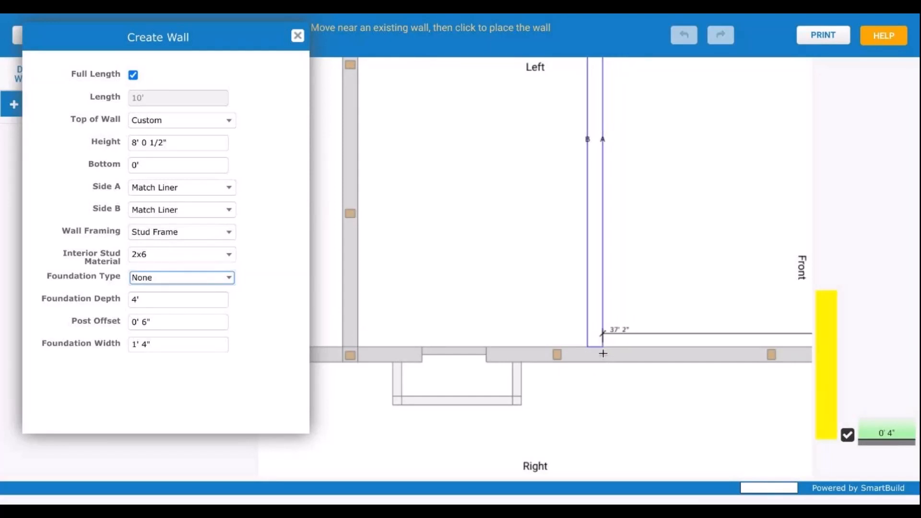
pyautogui.click(605, 357)
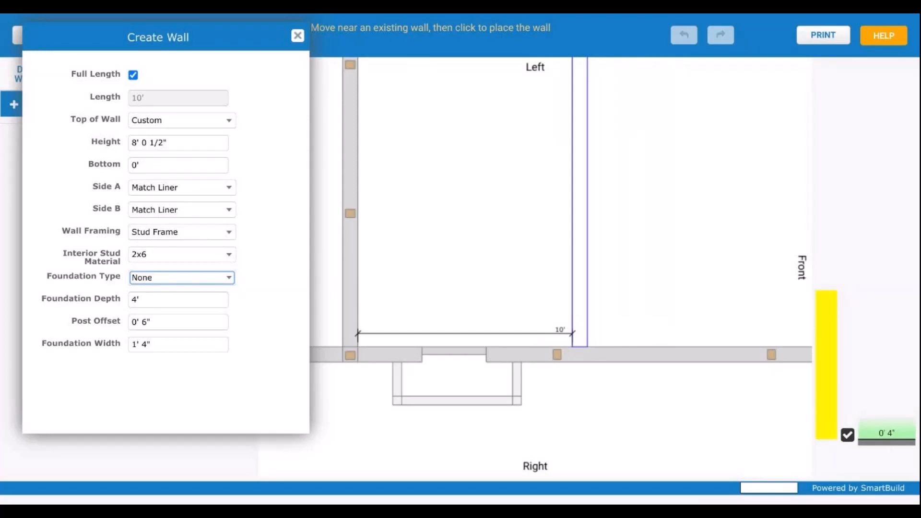
pyautogui.click(572, 353)
# Place a second interior wall from the Front wall to the first interior wall, 10' from the porch-side wall, and finish wall creation.
pyautogui.scroll(-6, 583, 368)
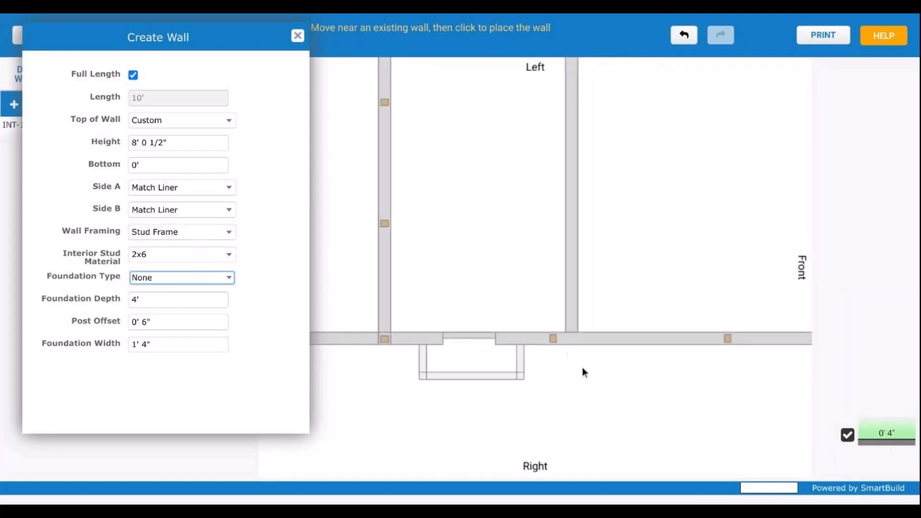
pyautogui.scroll(-2, 601, 306)
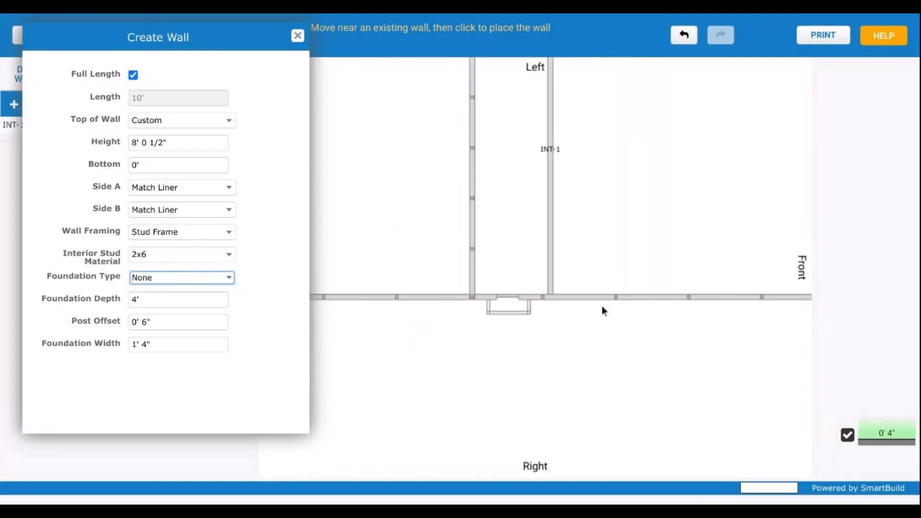
pyautogui.scroll(-4, 547, 378)
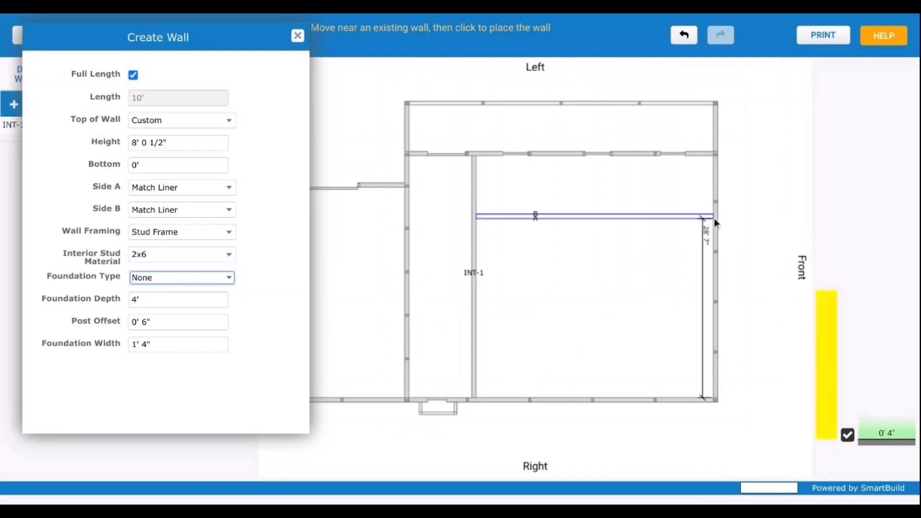
pyautogui.scroll(2, 727, 213)
pyautogui.scroll(2, 632, 277)
pyautogui.scroll(1, 597, 290)
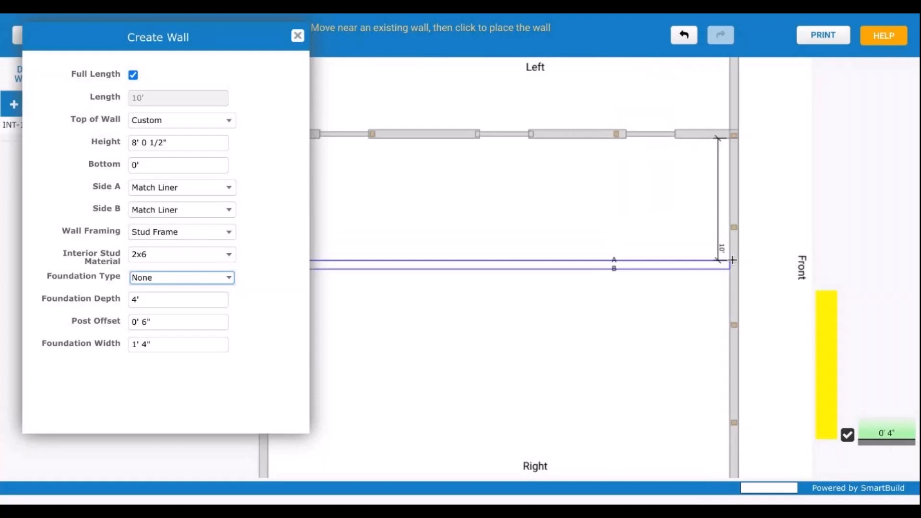
pyautogui.click(732, 260)
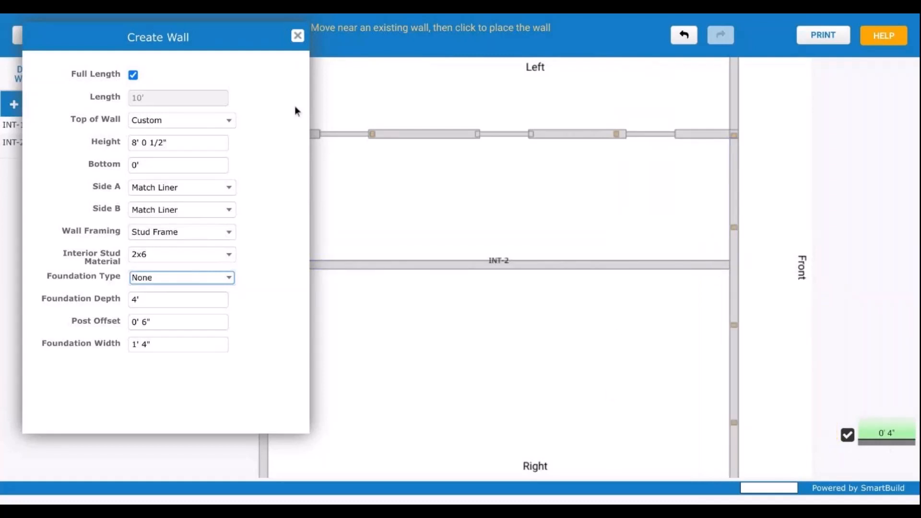
pyautogui.click(297, 36)
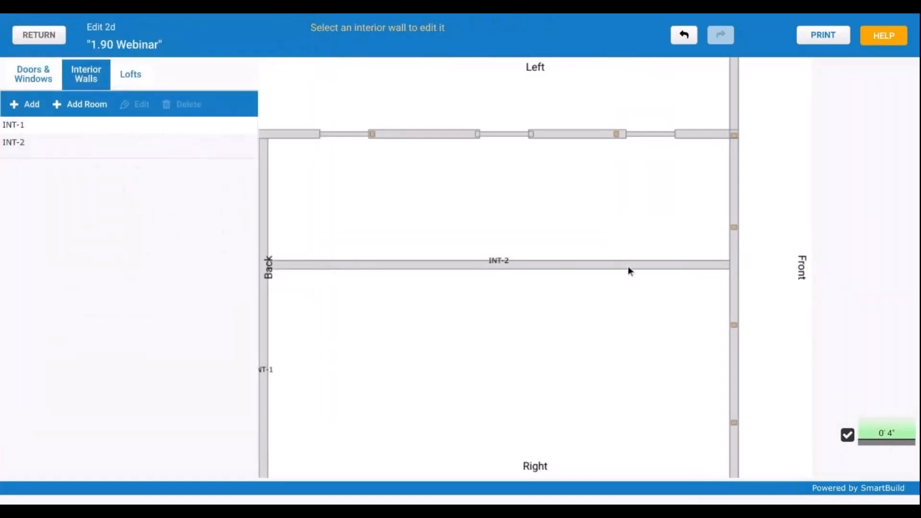
# Select the second interior wall and check how its 10' offset dimension can be edited, without changing it.
pyautogui.click(632, 272)
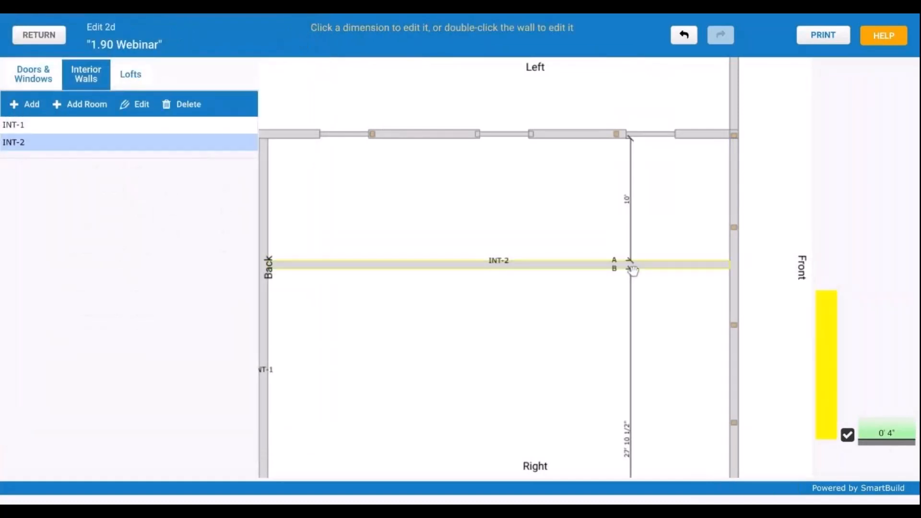
pyautogui.click(631, 206)
pyautogui.click(628, 201)
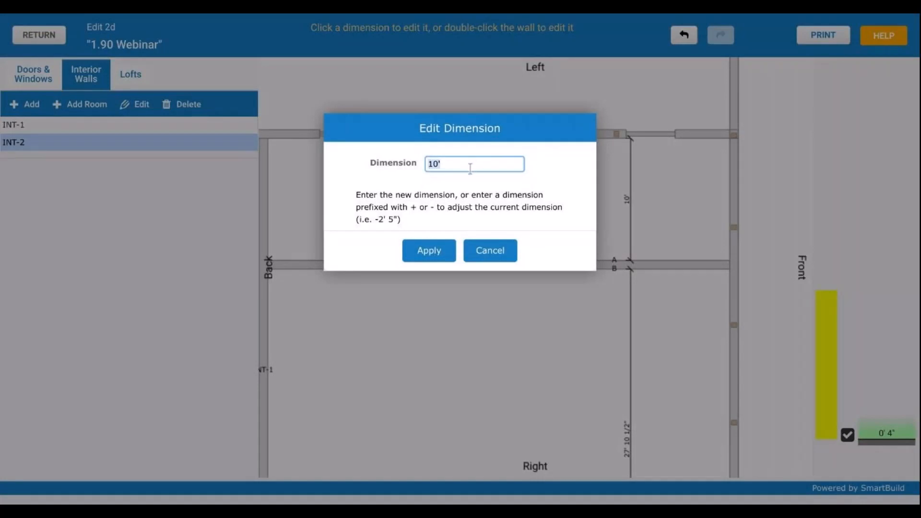
pyautogui.click(494, 251)
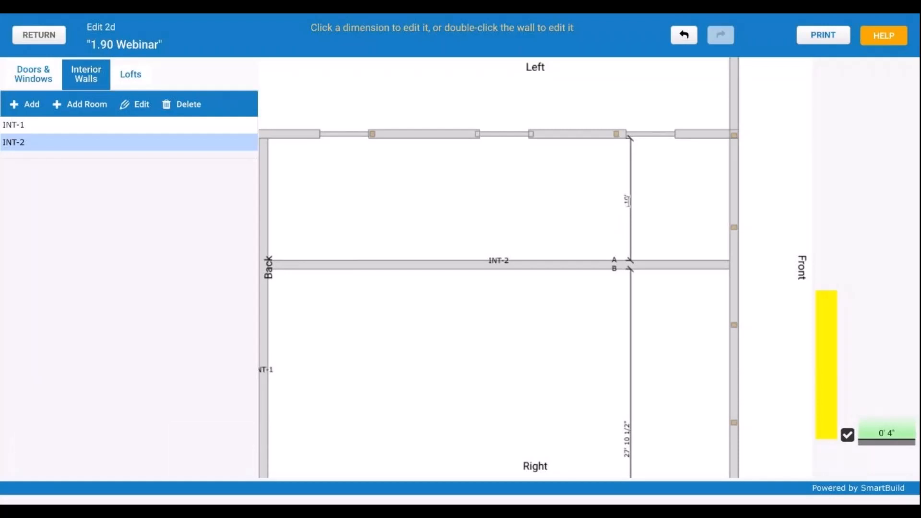
pyautogui.click(627, 198)
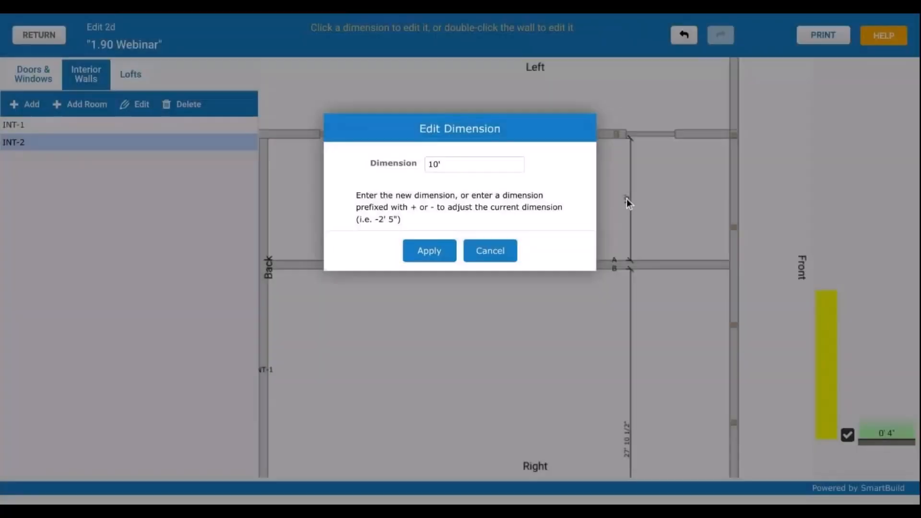
pyautogui.click(503, 169)
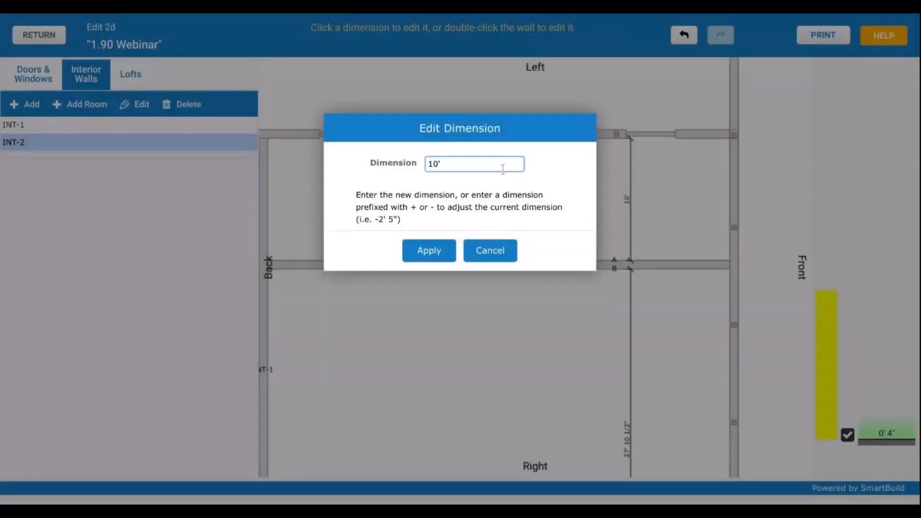
pyautogui.click(506, 250)
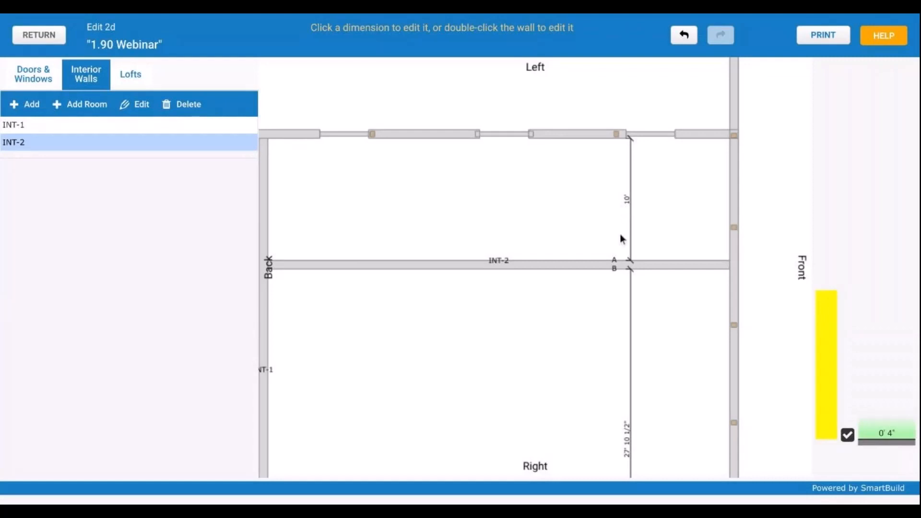
# Start creating a new loft with a length of 10' 3 1/2".
pyautogui.scroll(-5, 620, 235)
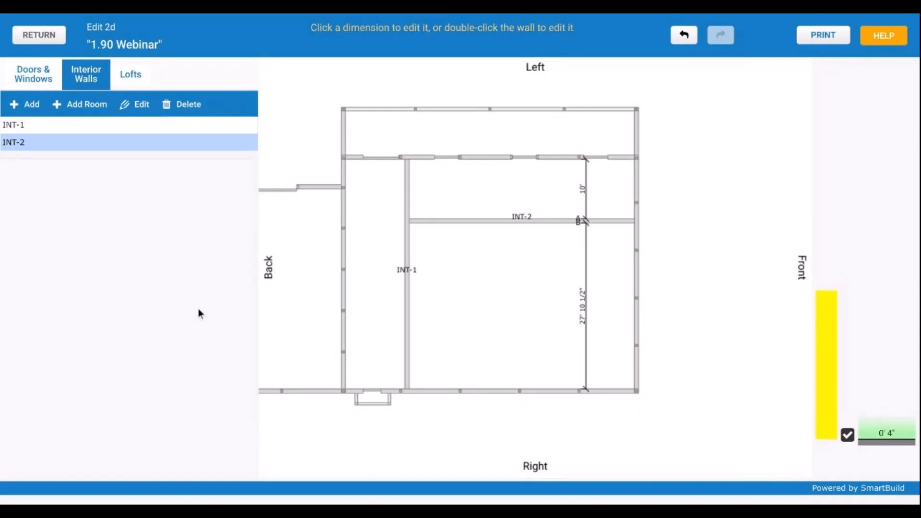
pyautogui.click(136, 77)
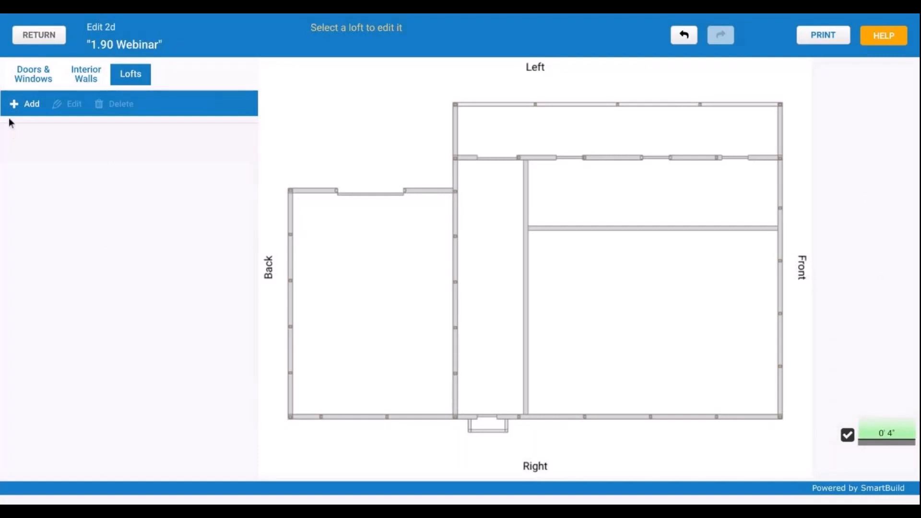
pyautogui.click(32, 105)
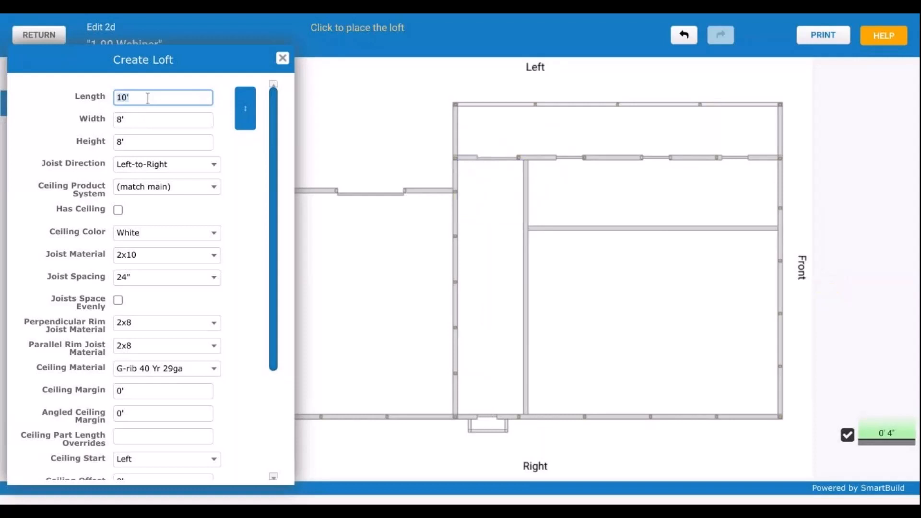
pyautogui.write('+3.5"')
pyautogui.press('Tab')
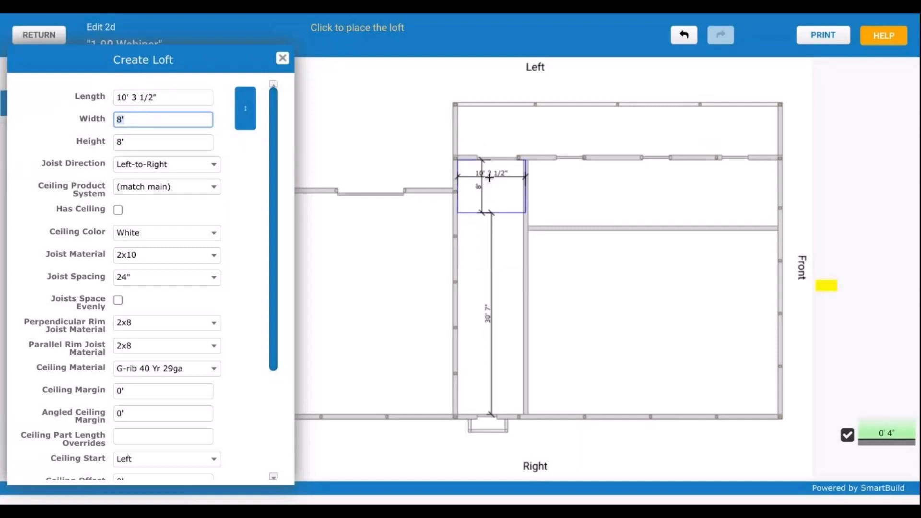
# Set the loft's length to 10' 5 1/2" and its width to 100'.
pyautogui.click(134, 97)
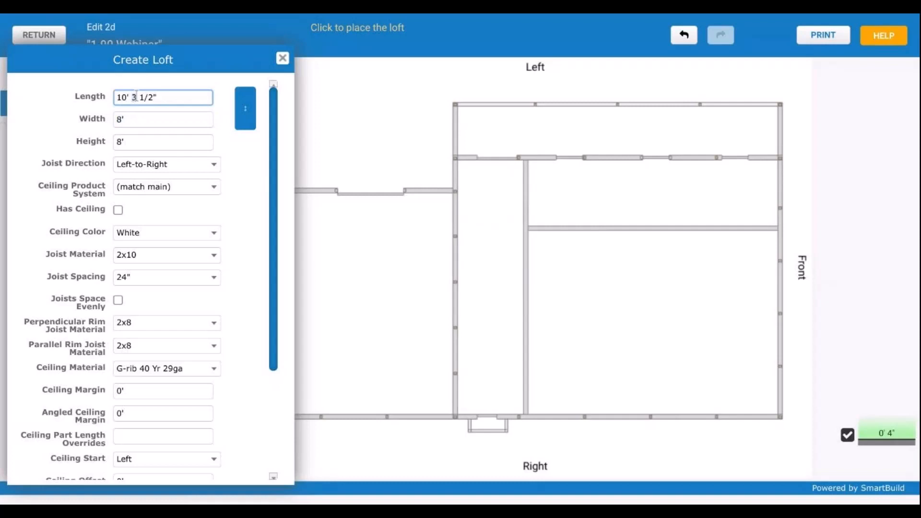
pyautogui.doubleClick(135, 96)
pyautogui.write('5')
pyautogui.press('Tab')
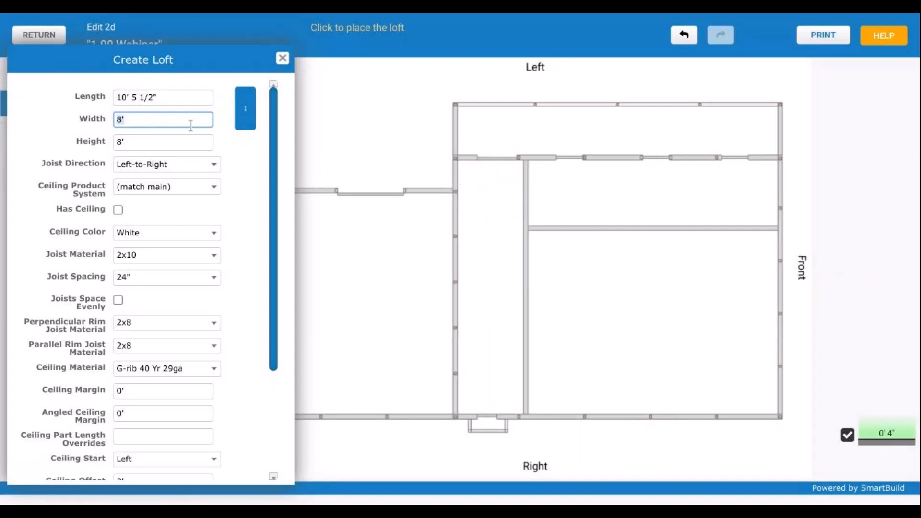
pyautogui.write('100')
pyautogui.press('Tab')
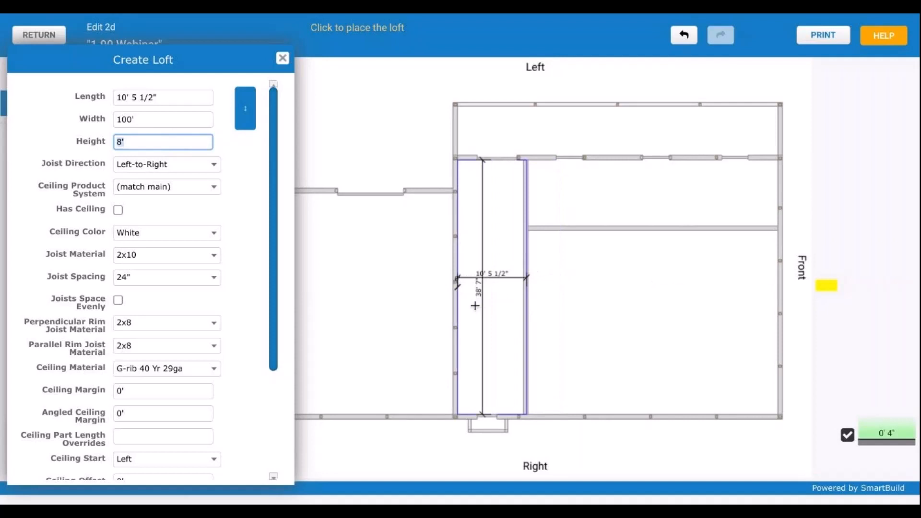
# Give the loft a ceiling and check the joist material options, keeping 2x10.
pyautogui.scroll(-2, 127, 195)
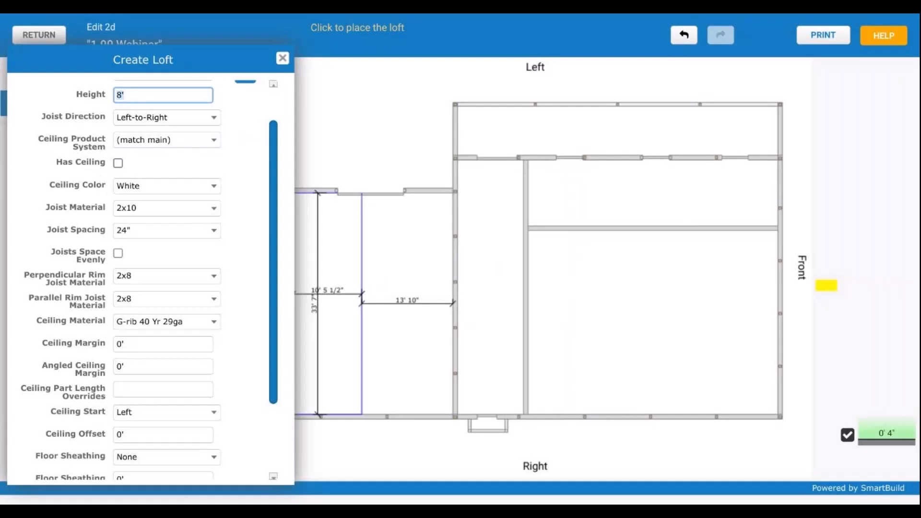
pyautogui.click(118, 162)
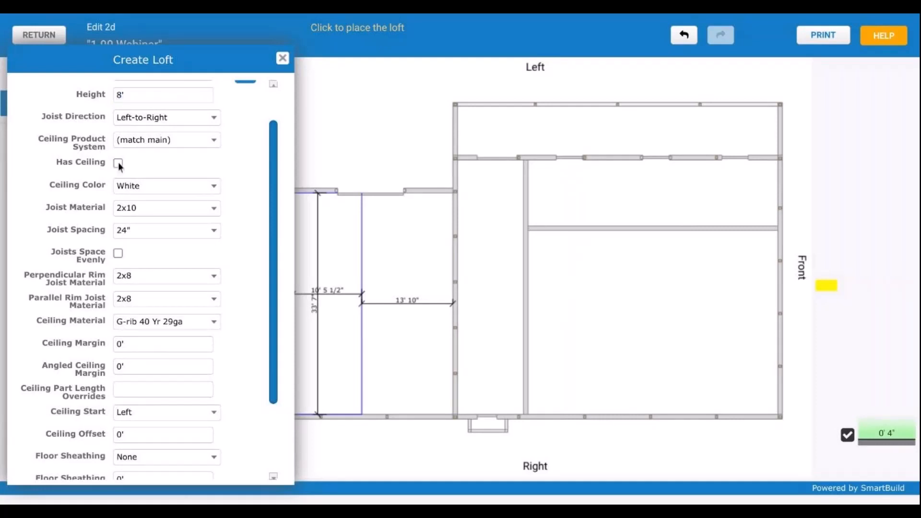
pyautogui.click(118, 162)
pyautogui.scroll(-1, 106, 203)
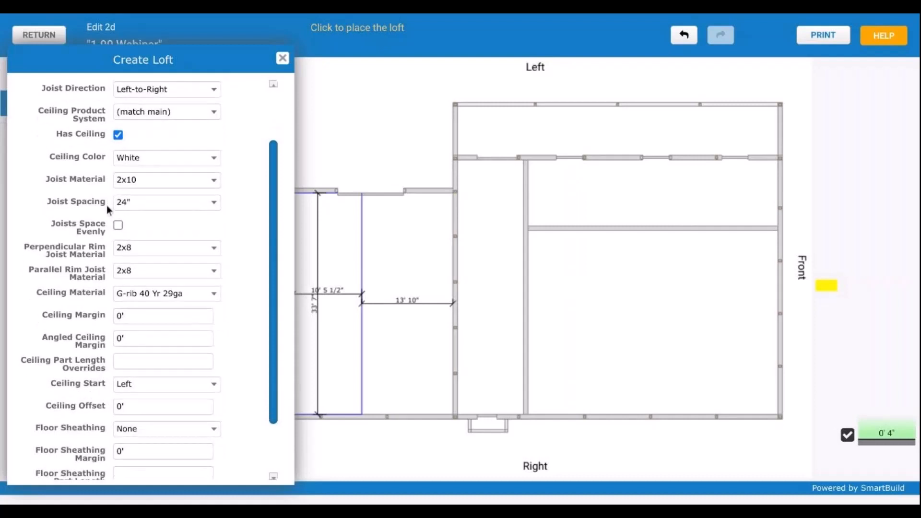
pyautogui.click(176, 181)
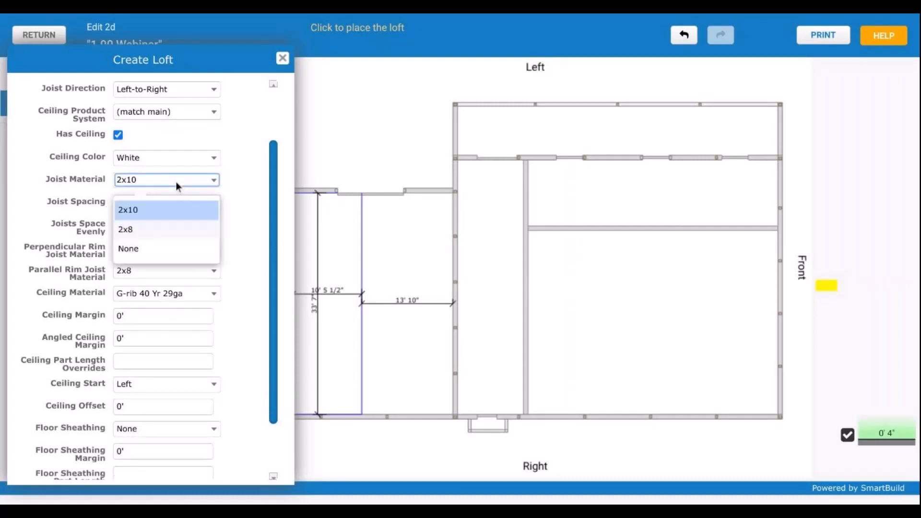
pyautogui.click(83, 198)
# Set the loft's perpendicular and parallel rim joist materials to 2x10 and its floor sheathing to OSB 1/2 4x8.
pyautogui.scroll(-2, 82, 198)
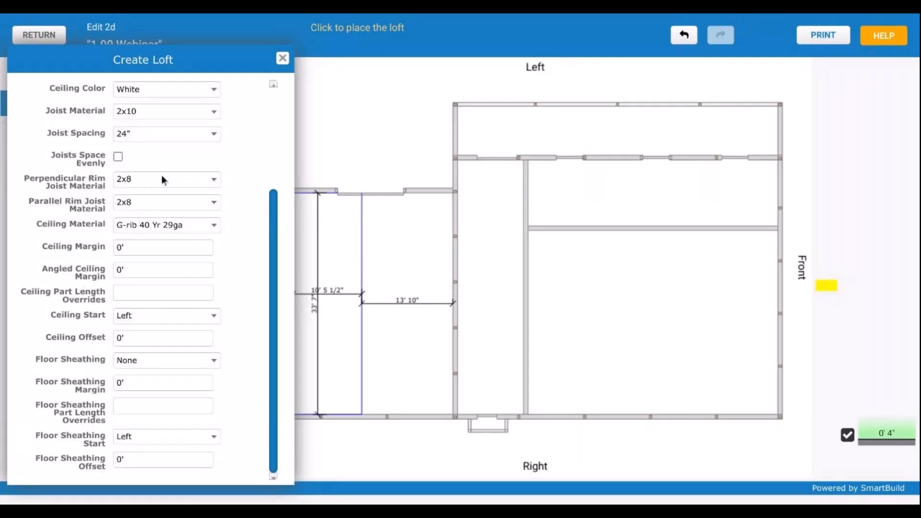
pyautogui.click(171, 183)
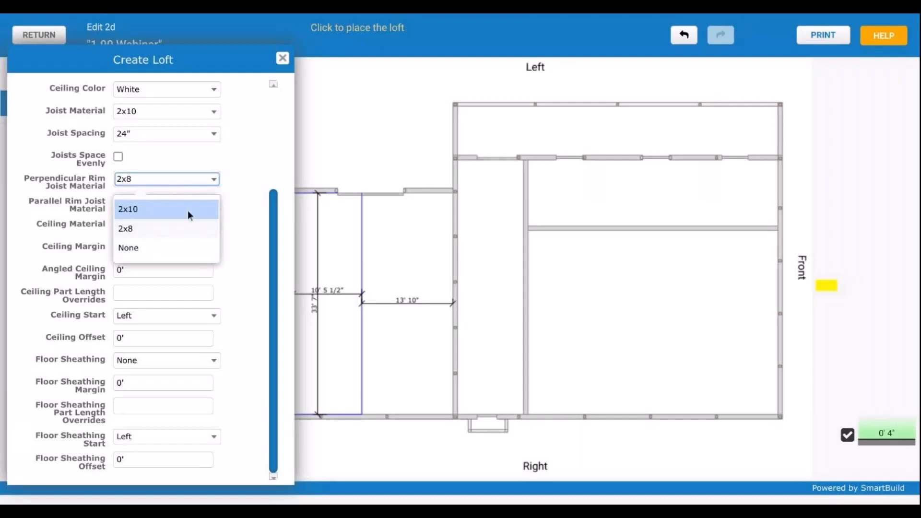
pyautogui.click(188, 210)
pyautogui.click(159, 205)
pyautogui.click(162, 234)
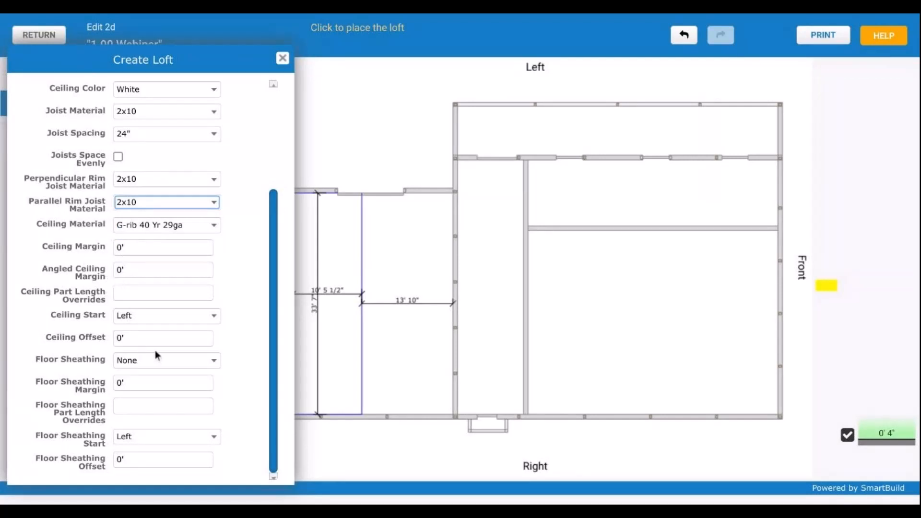
pyautogui.click(159, 363)
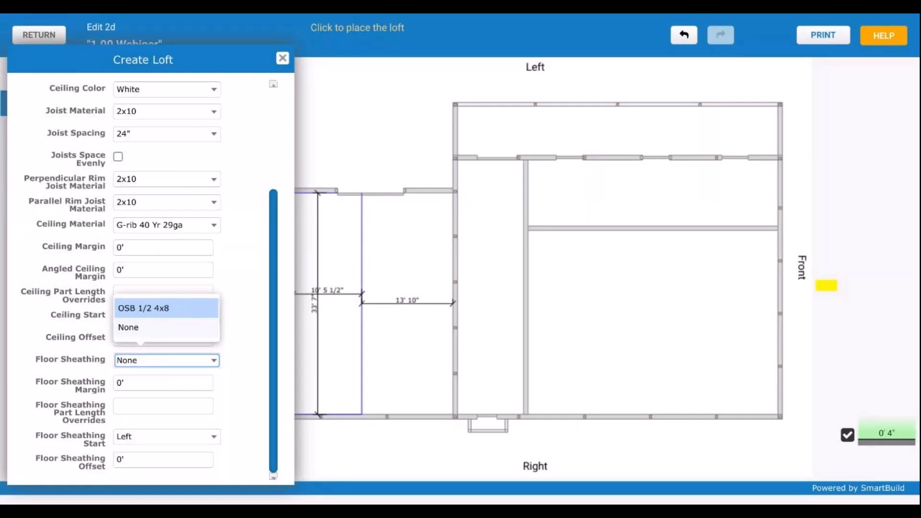
pyautogui.click(182, 308)
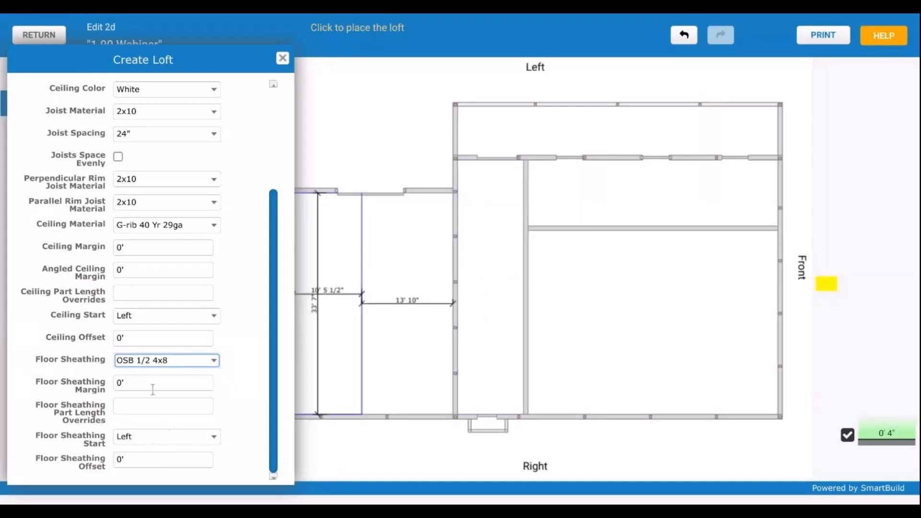
# Place a loft along the main building's back side and, with length and width swapped, a second loft along its left wall.
pyautogui.scroll(1, 156, 381)
pyautogui.scroll(3, 157, 381)
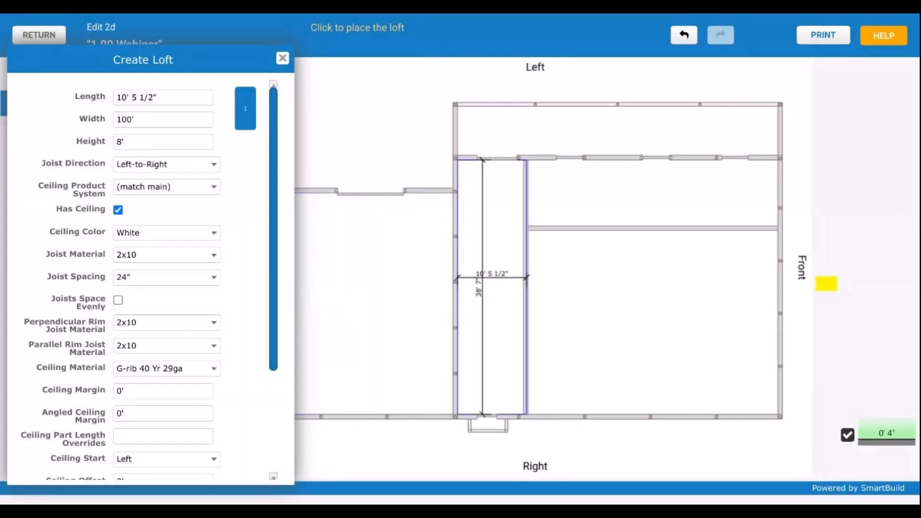
pyautogui.click(484, 291)
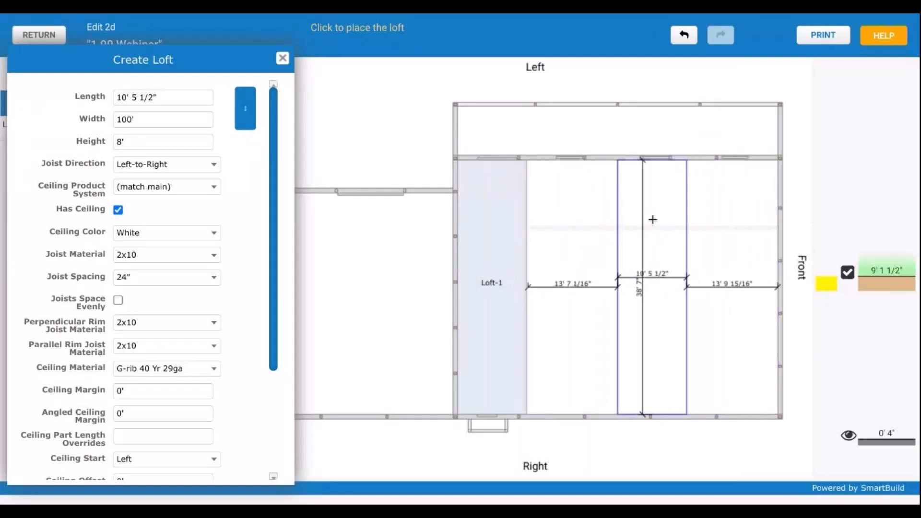
pyautogui.click(243, 118)
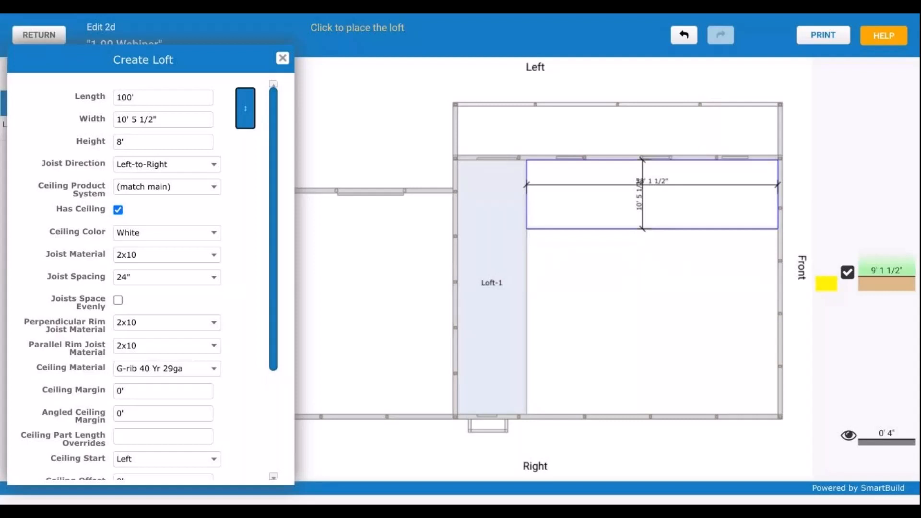
pyautogui.click(726, 179)
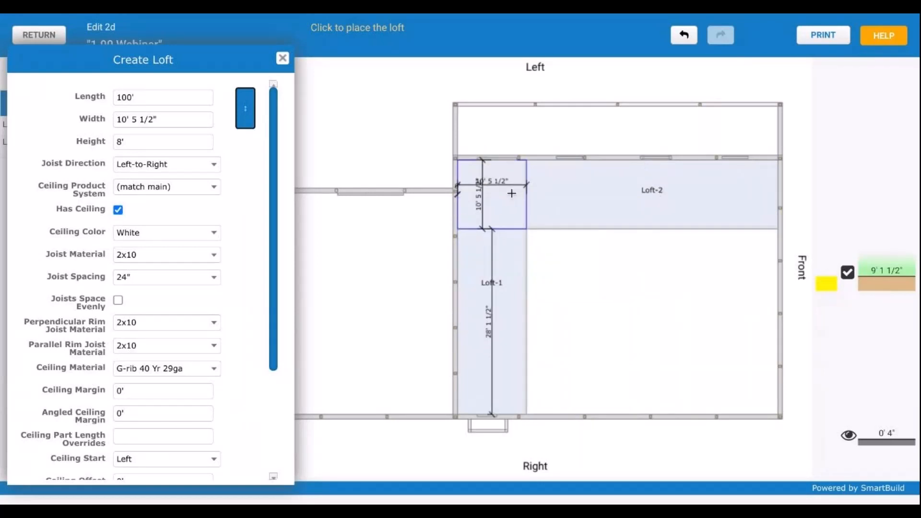
# Set the next loft's length, width and height to 4' each, keeping the Left-to-Right joist direction.
pyautogui.click(165, 98)
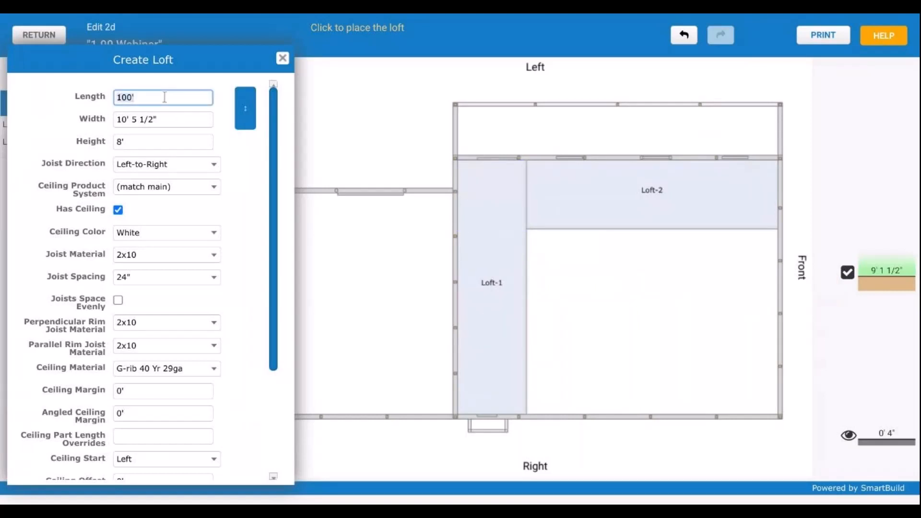
pyautogui.write('4')
pyautogui.click(176, 118)
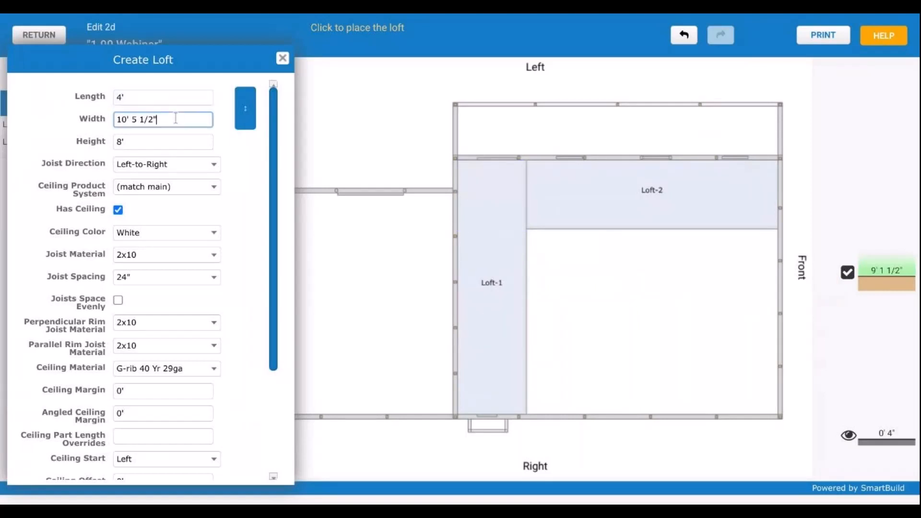
pyautogui.write('4')
pyautogui.click(171, 143)
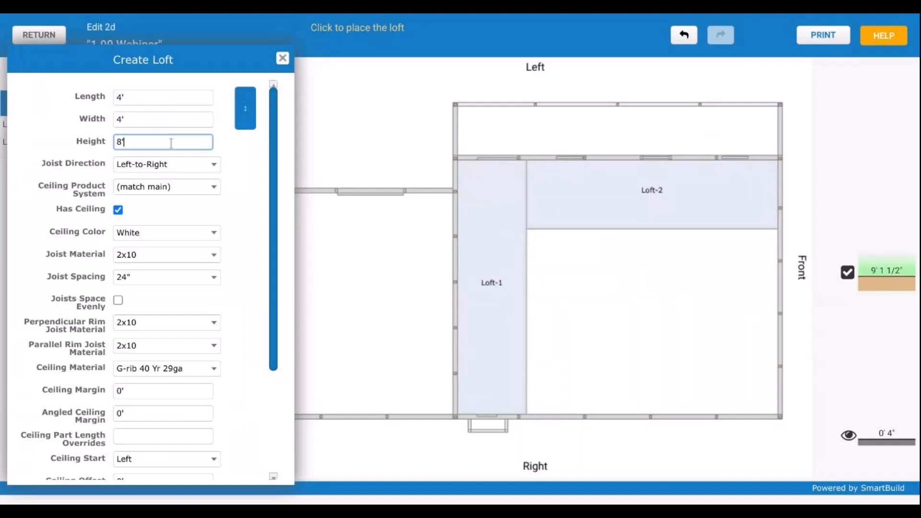
pyautogui.write('4')
pyautogui.click(159, 164)
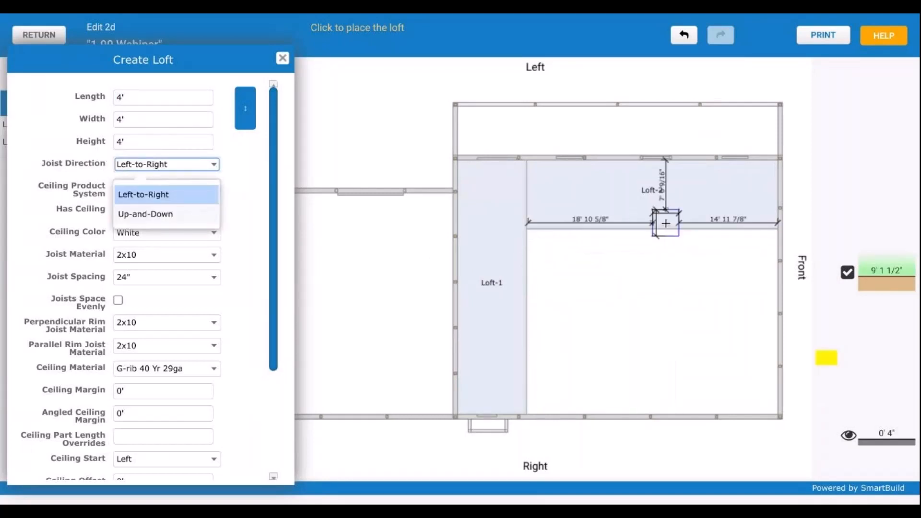
pyautogui.click(650, 199)
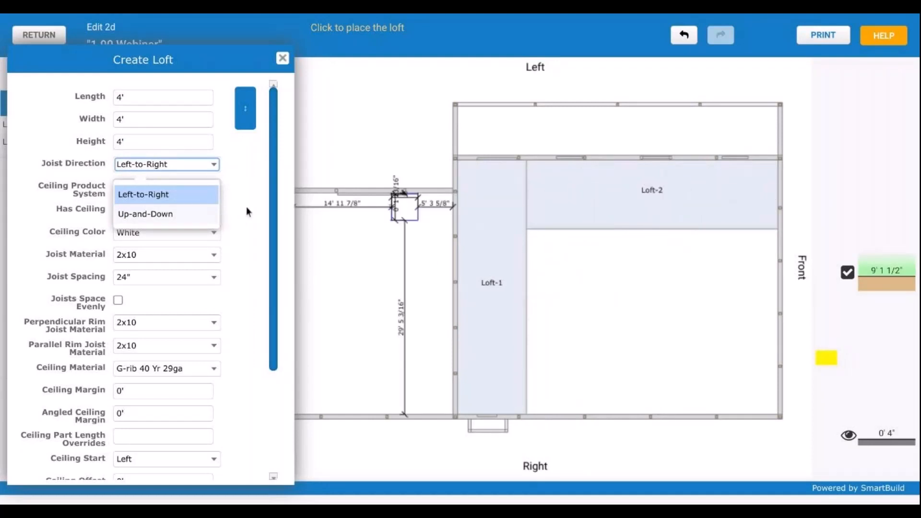
pyautogui.click(80, 170)
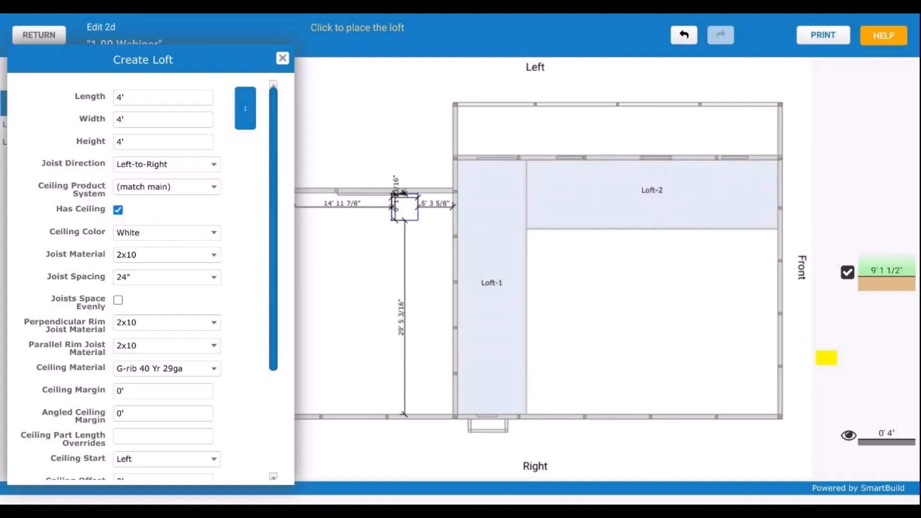
# Turn off the small loft's ceiling and place it in the open area inside the corner of the two larger lofts.
pyautogui.scroll(-1, 106, 194)
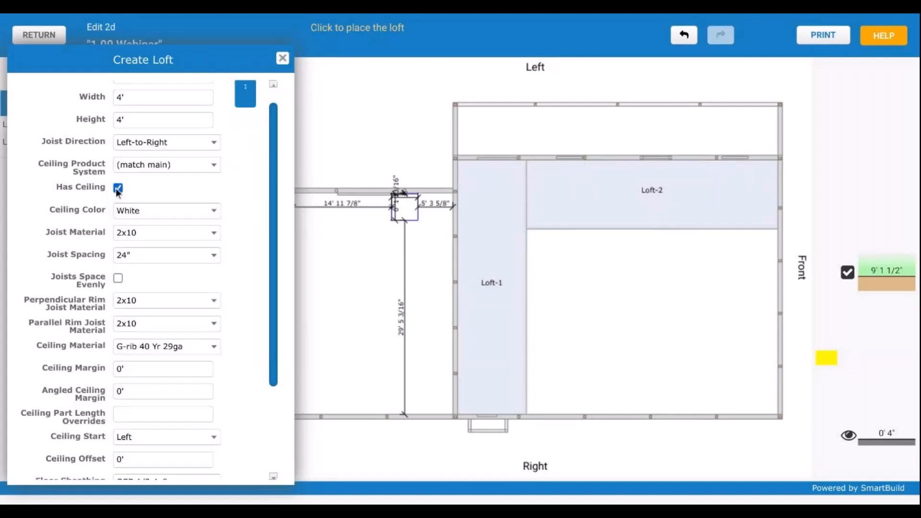
pyautogui.click(118, 187)
pyautogui.scroll(-2, 63, 231)
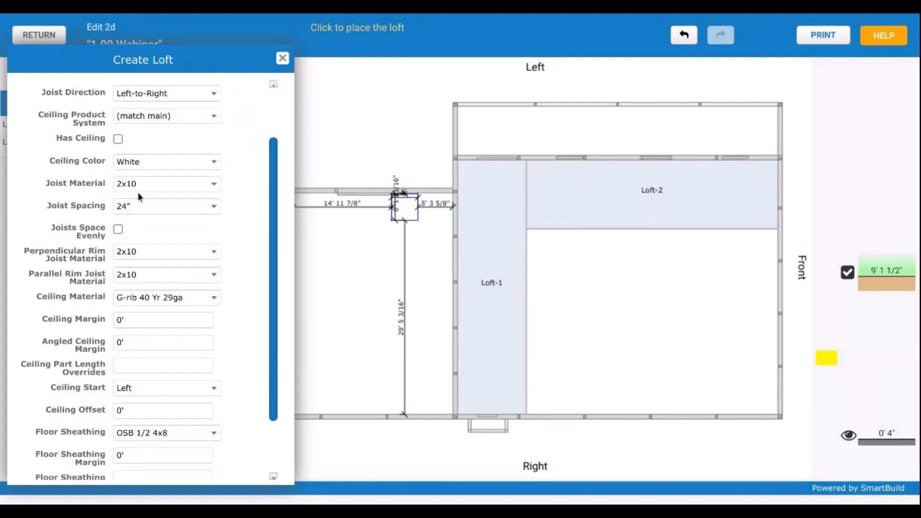
pyautogui.scroll(-3, 149, 303)
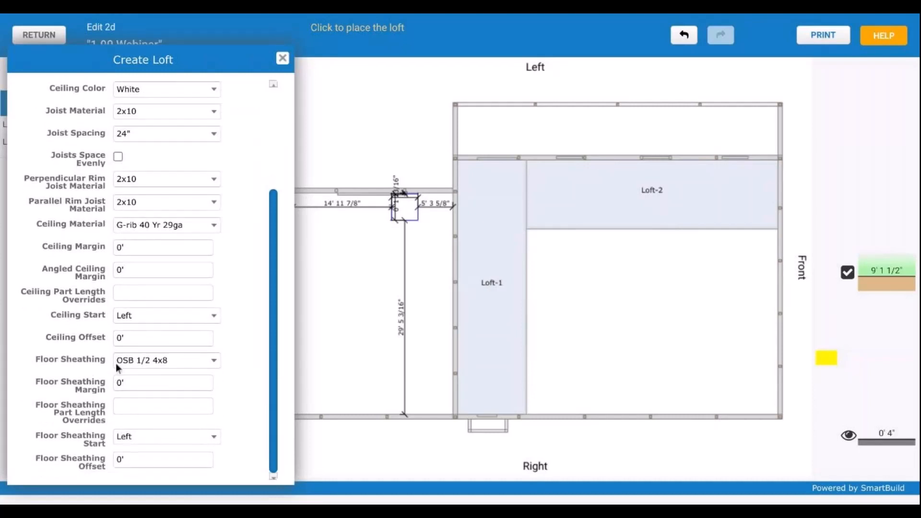
pyautogui.scroll(6, 116, 364)
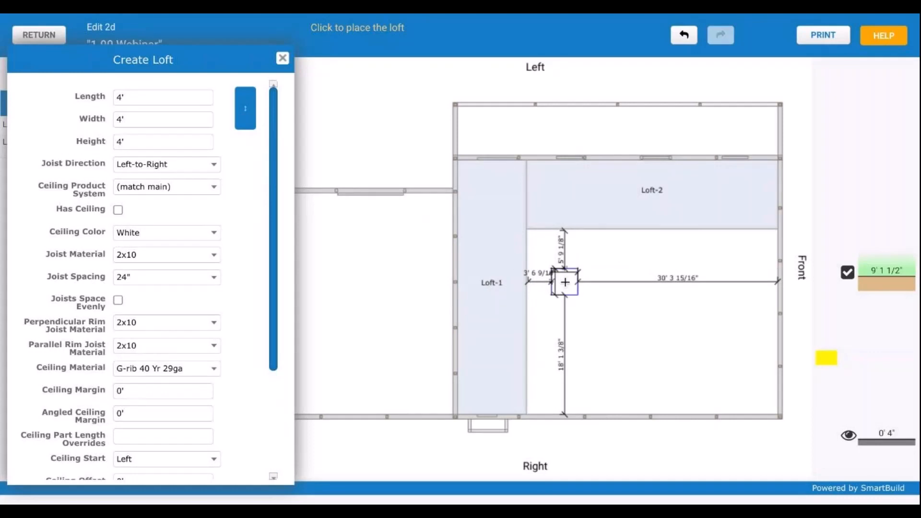
pyautogui.click(565, 282)
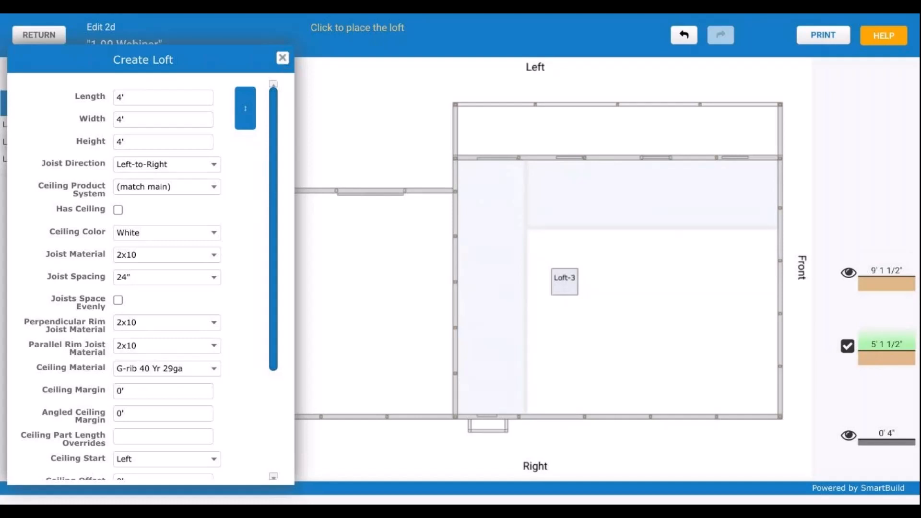
pyautogui.click(282, 58)
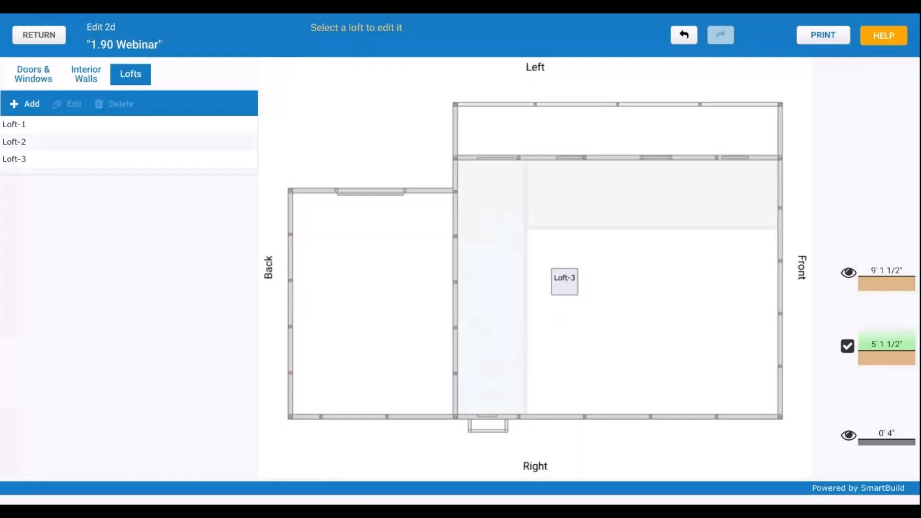
# Position Loft-3 with a distance of 0 to Loft-1 and 4' to Loft-2.
pyautogui.click(564, 287)
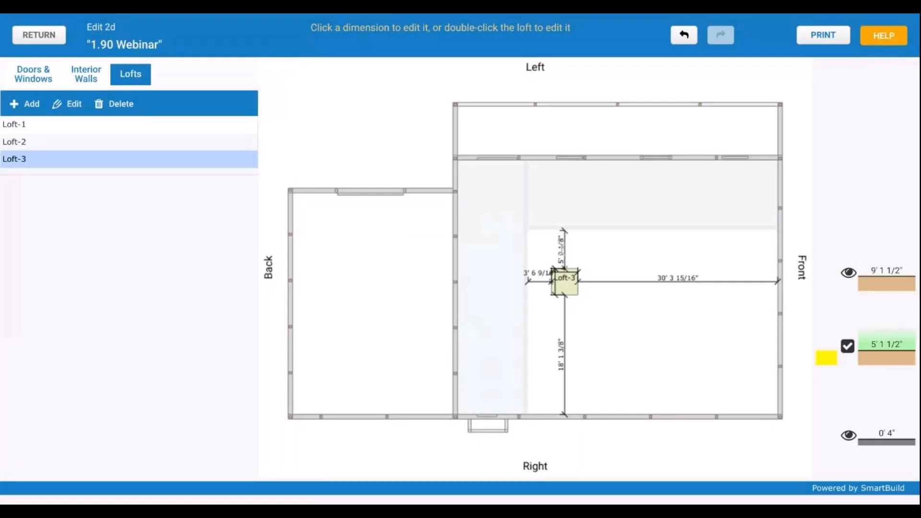
pyautogui.click(542, 271)
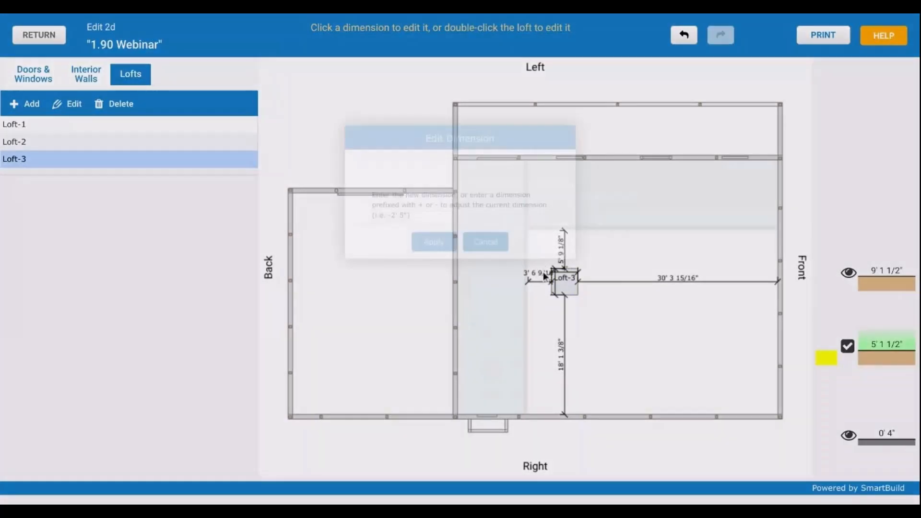
pyautogui.write('0')
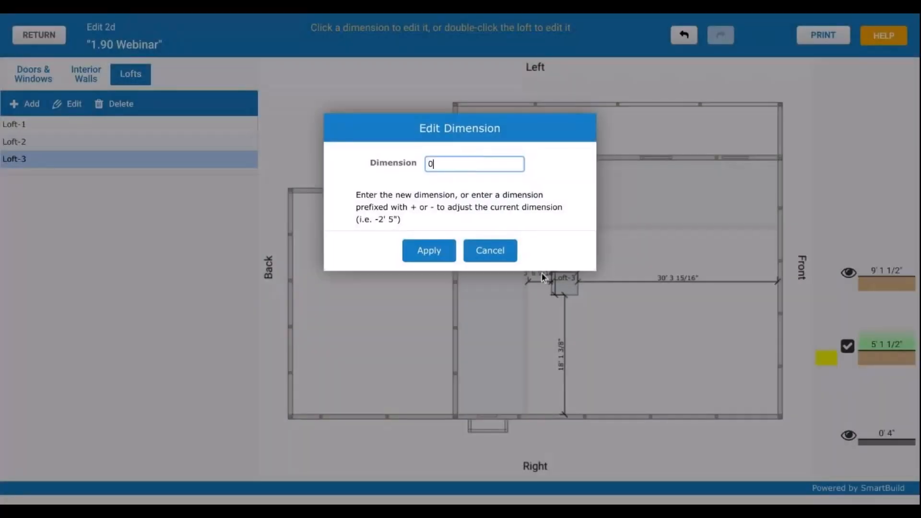
pyautogui.click(447, 253)
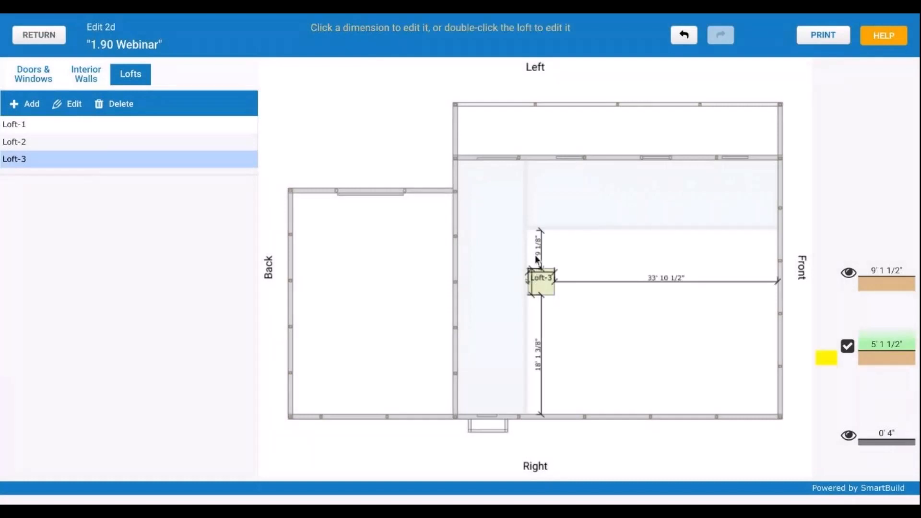
pyautogui.click(537, 249)
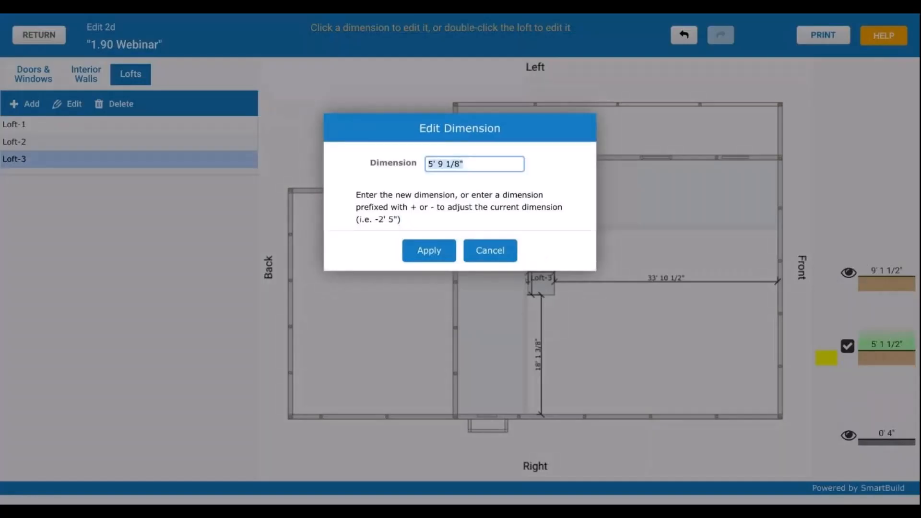
pyautogui.write('4')
pyautogui.click(445, 258)
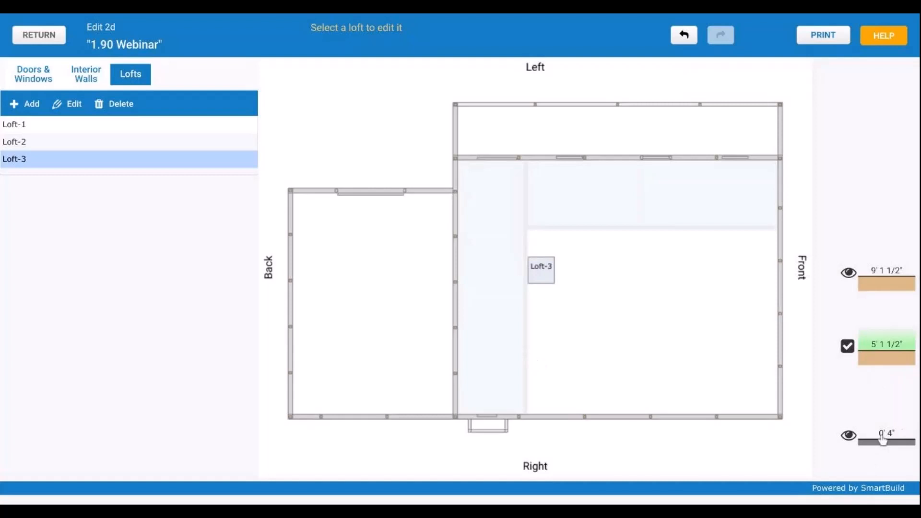
# Hide and redisplay the 0' 4" ground level and the 9' 1 1/2" loft level to compare what each shows on the plan.
pyautogui.click(847, 436)
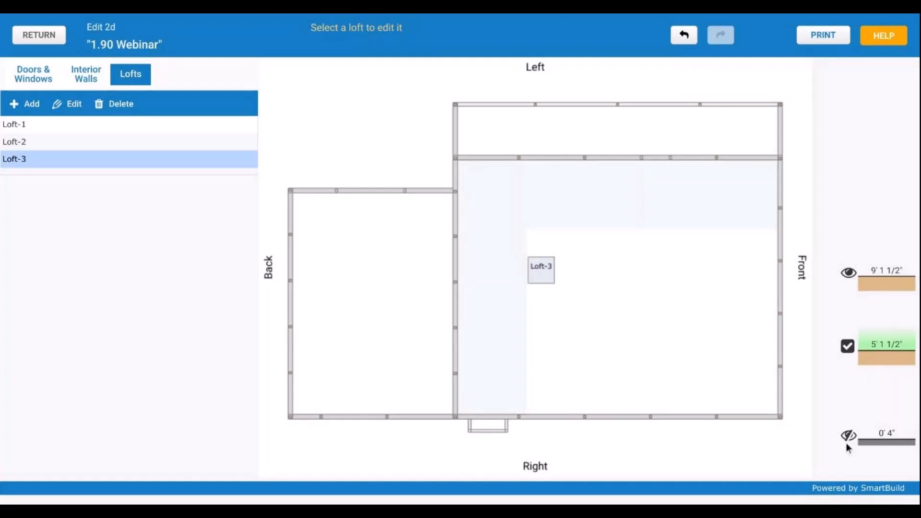
pyautogui.click(849, 438)
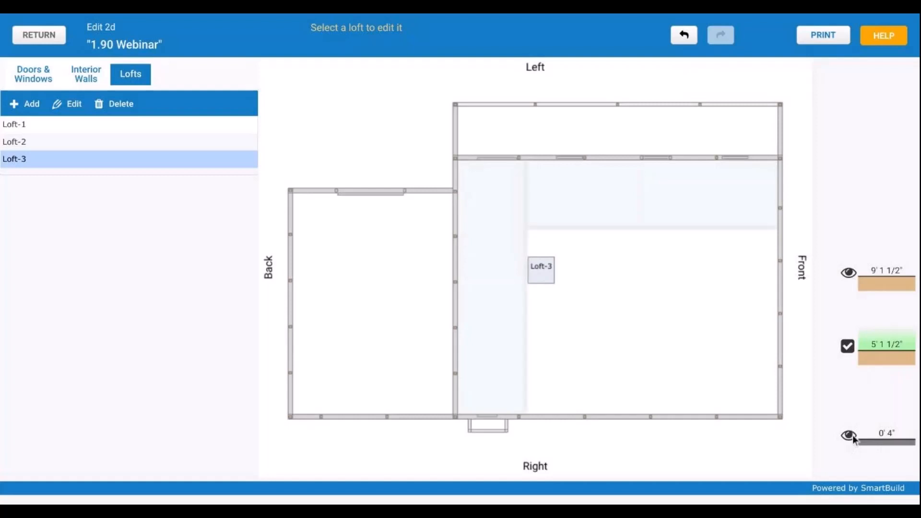
pyautogui.click(849, 274)
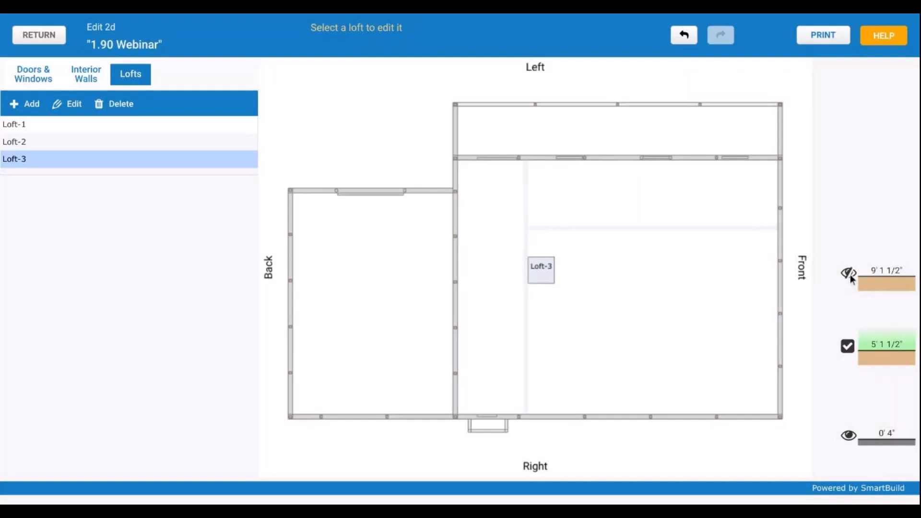
pyautogui.click(849, 274)
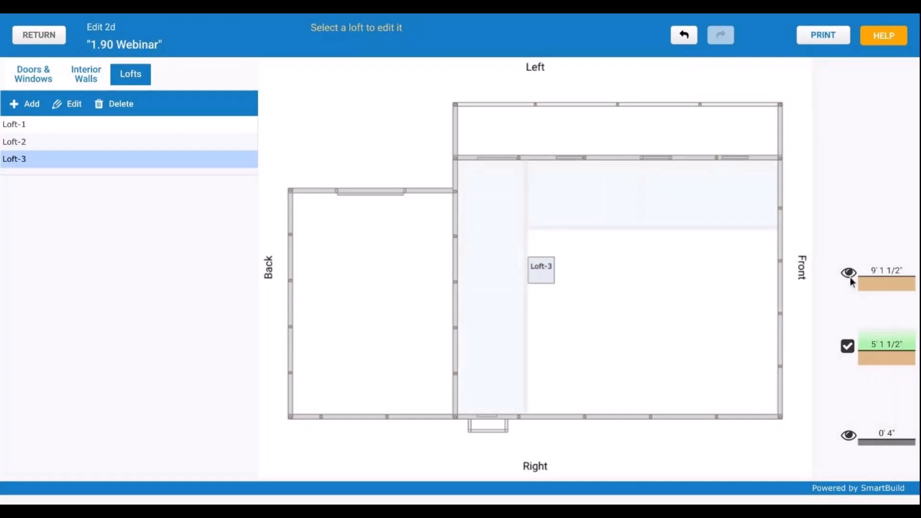
pyautogui.click(849, 274)
pyautogui.click(850, 277)
pyautogui.click(850, 277)
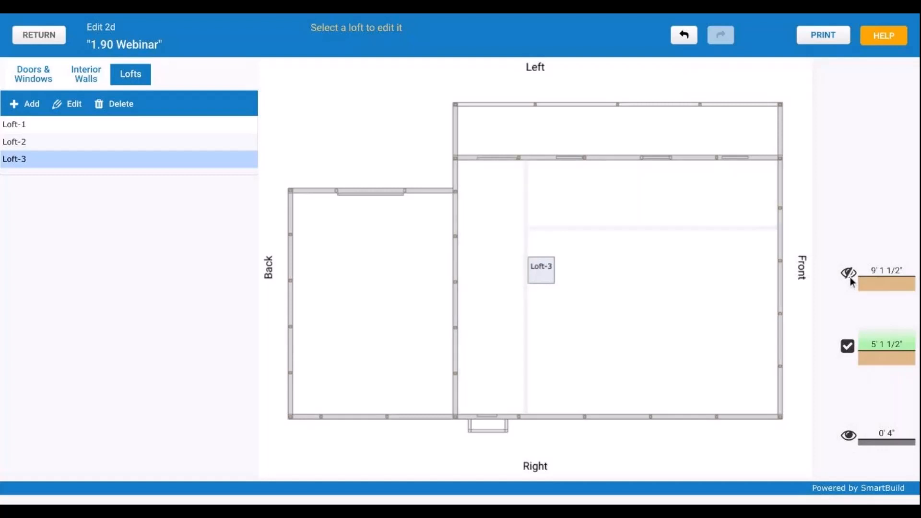
pyautogui.click(850, 277)
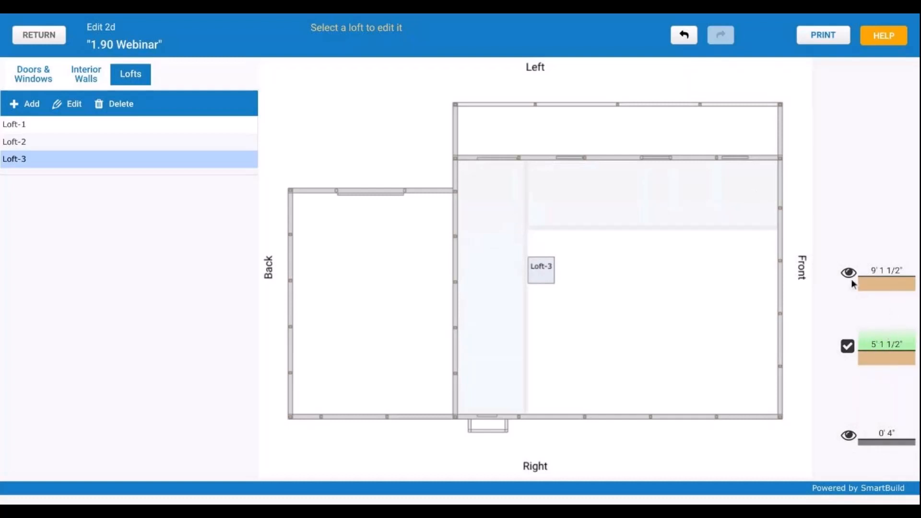
# Make the 9' 1 1/2" loft level active and hide the other levels, checking the 5' 1 1/2" level as well.
pyautogui.click(895, 279)
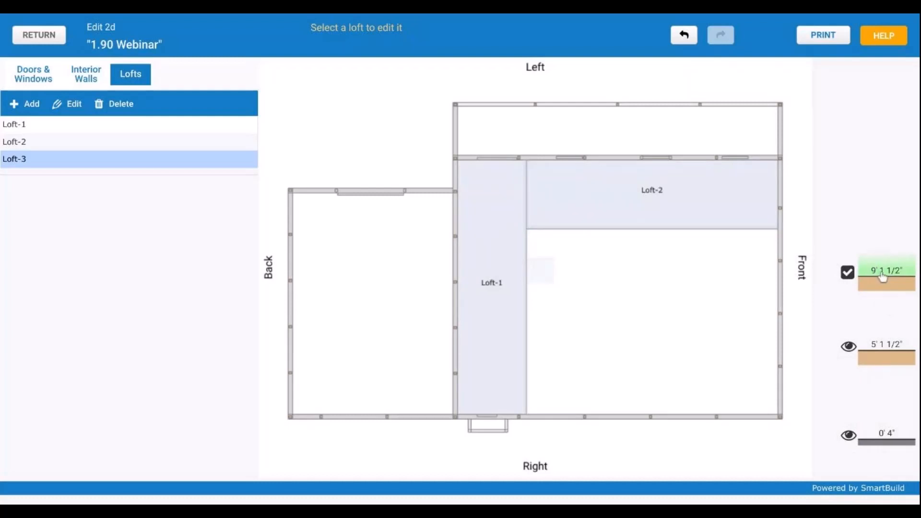
pyautogui.click(882, 276)
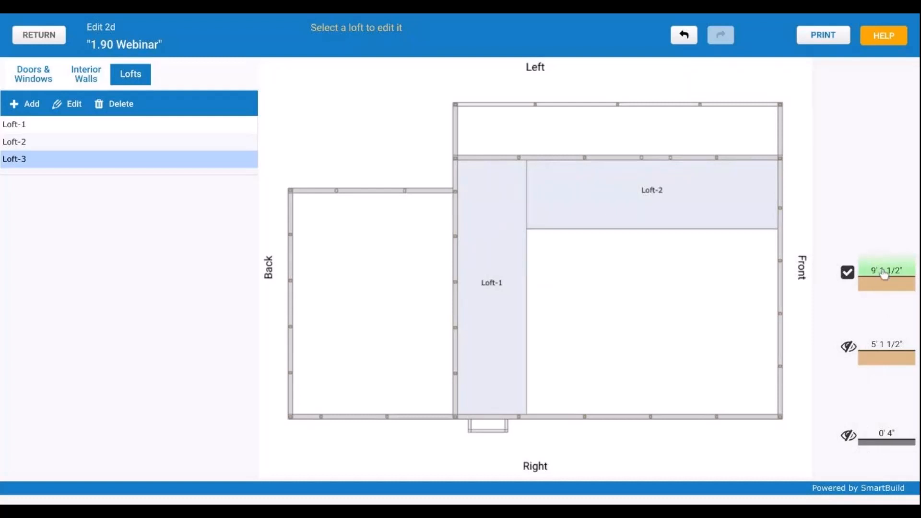
pyautogui.click(880, 344)
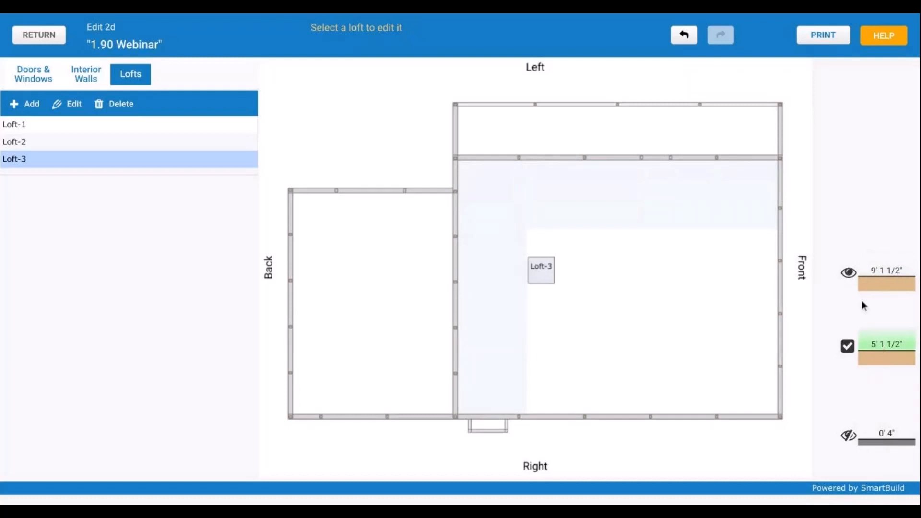
pyautogui.click(884, 277)
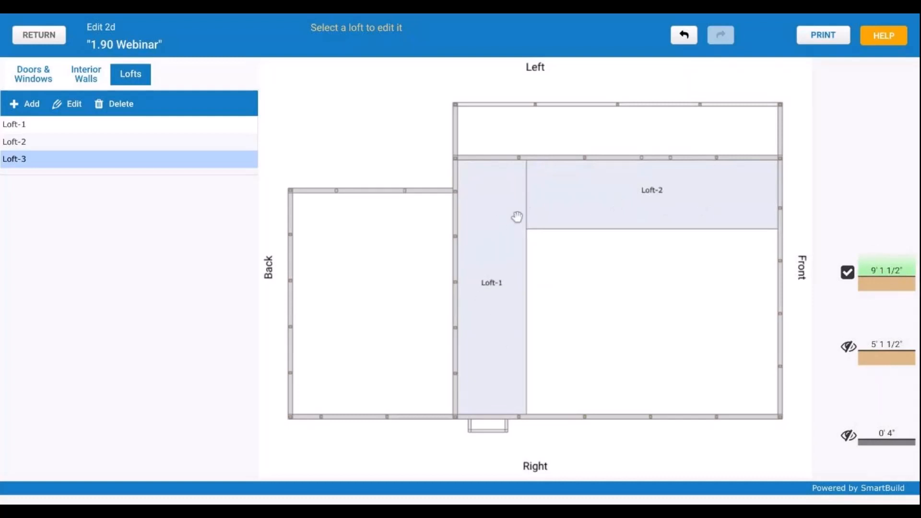
# Start a full-length interior wall on the 9' 1 1/2" level, with Stud Frame wall framing and foundation type None.
pyautogui.click(93, 78)
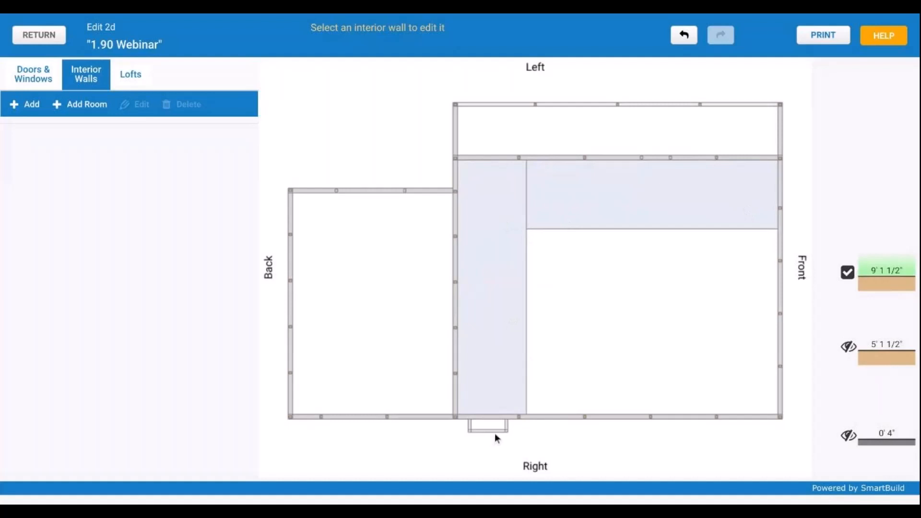
pyautogui.click(39, 105)
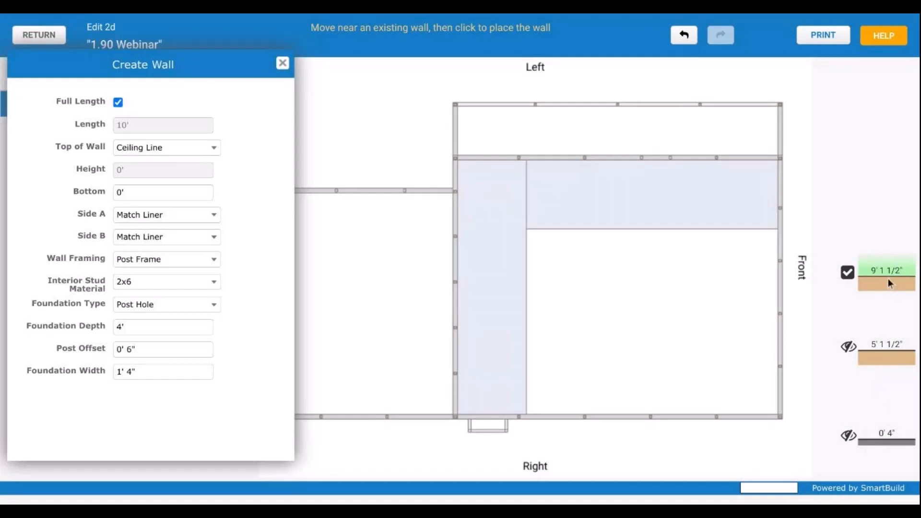
pyautogui.moveTo(205, 66); pyautogui.dragTo(205, 112)
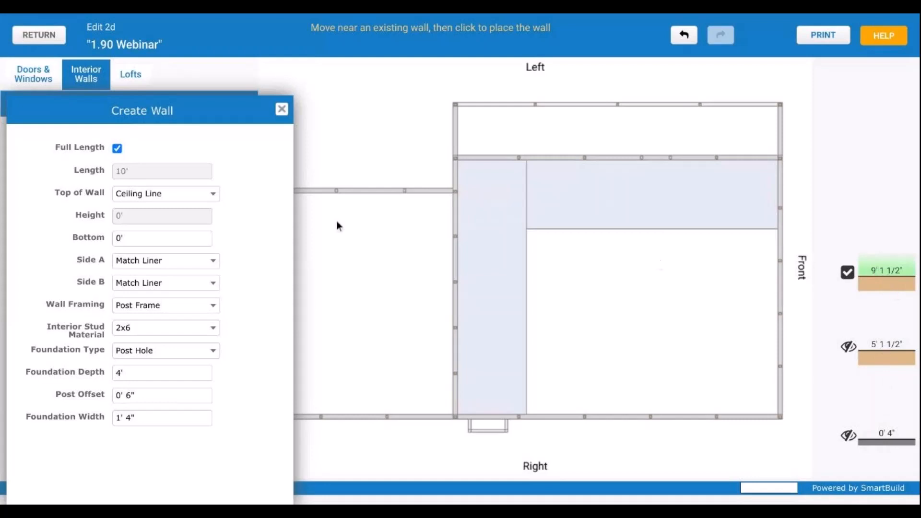
pyautogui.moveTo(200, 108); pyautogui.dragTo(195, 77)
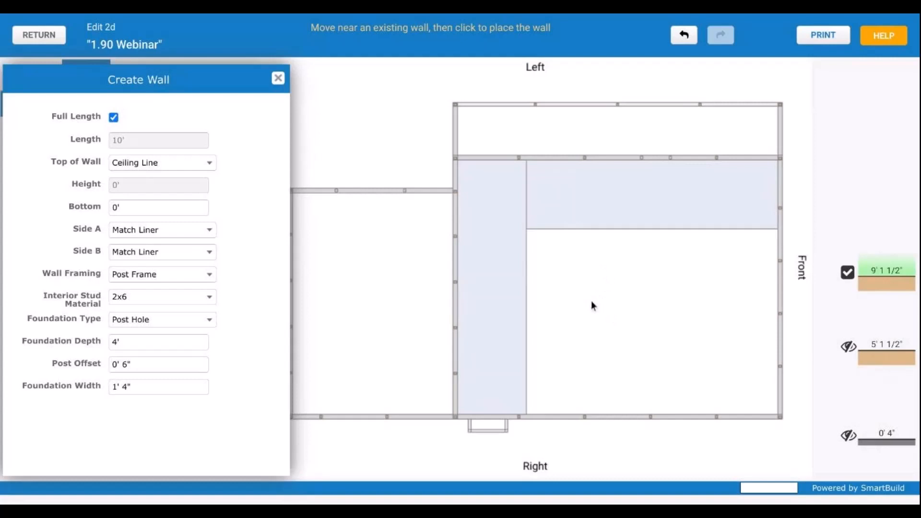
pyautogui.click(146, 206)
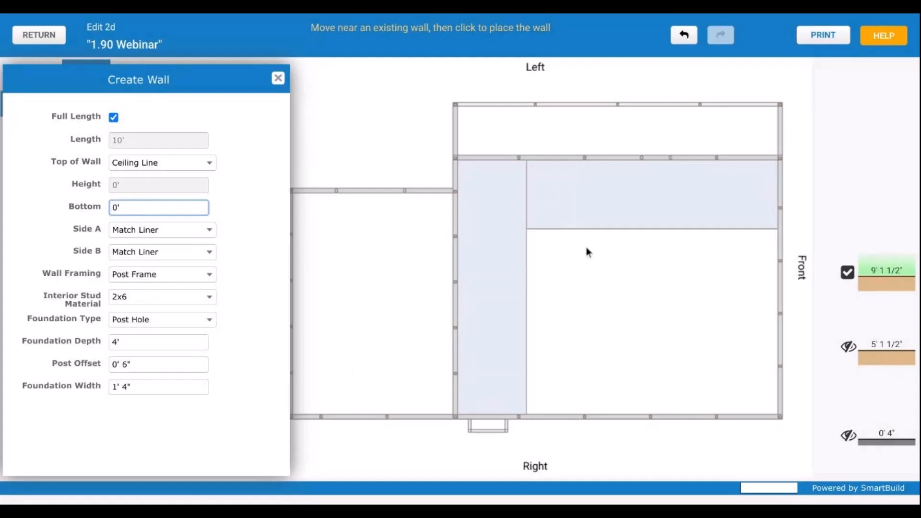
pyautogui.click(170, 281)
pyautogui.click(155, 342)
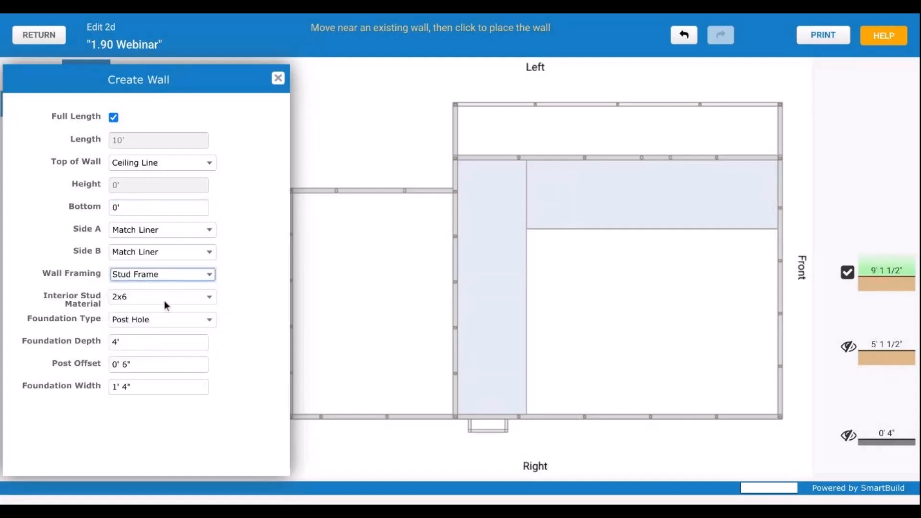
pyautogui.click(164, 320)
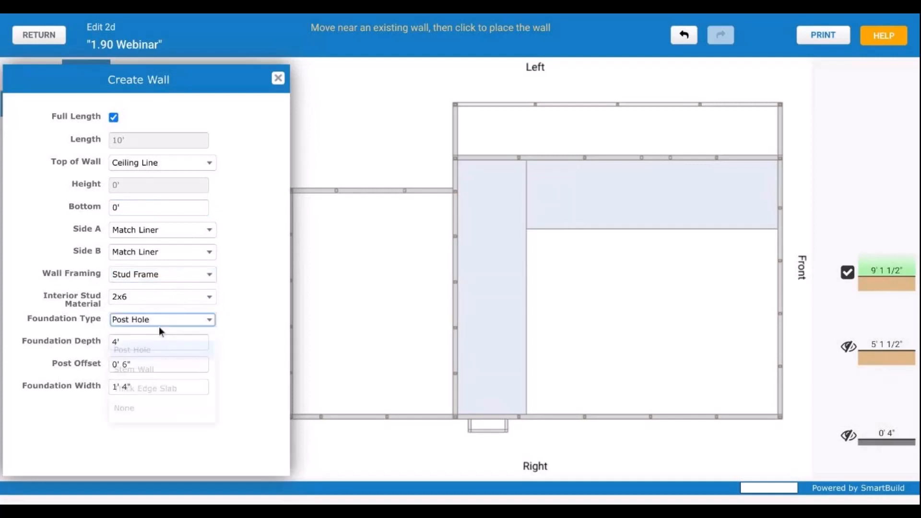
pyautogui.click(151, 405)
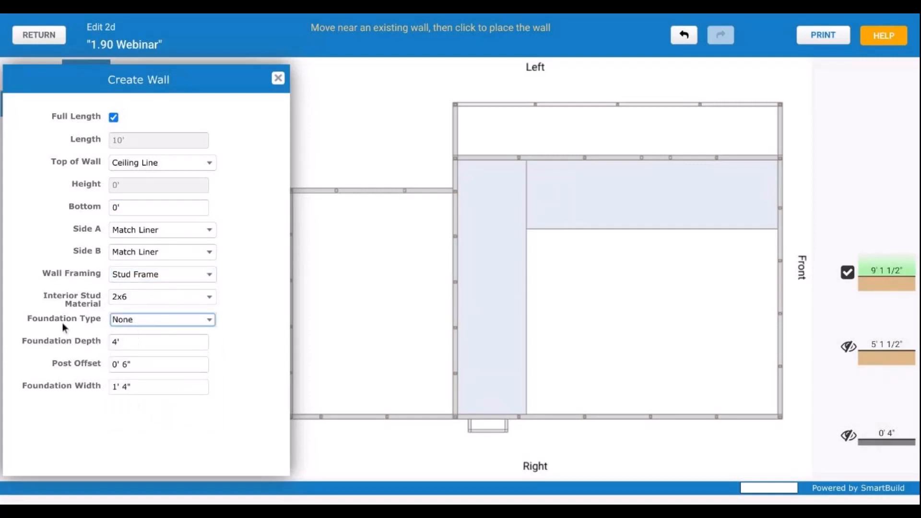
pyautogui.click(153, 322)
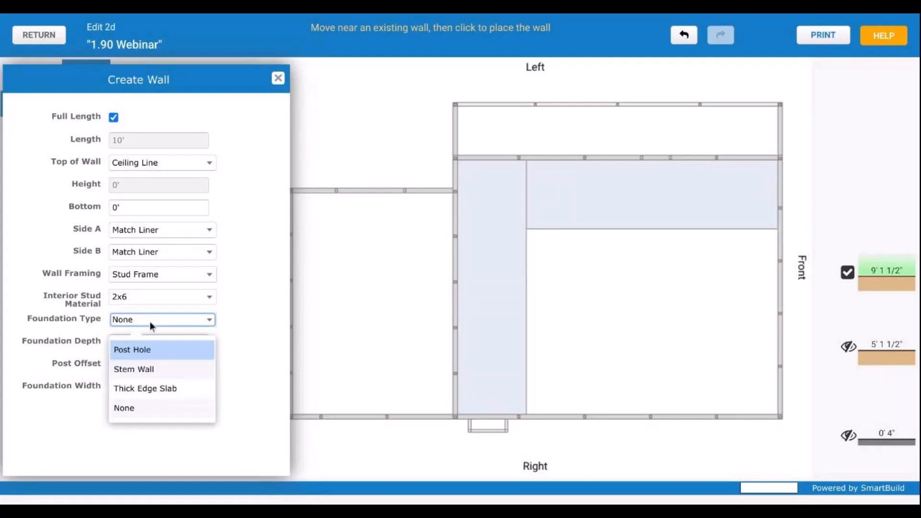
pyautogui.click(70, 351)
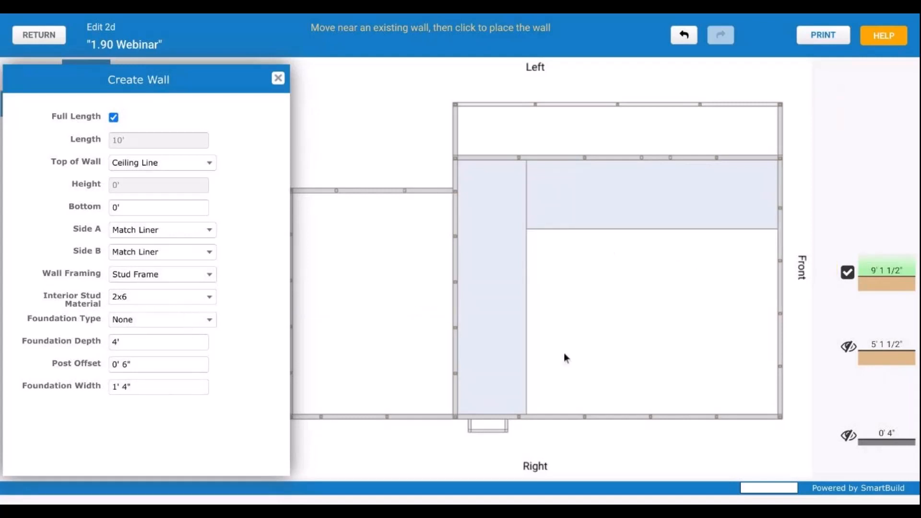
# Place the stud wall along the inner edge of Loft-1, about 9' 9" from the back wall.
pyautogui.scroll(2, 521, 344)
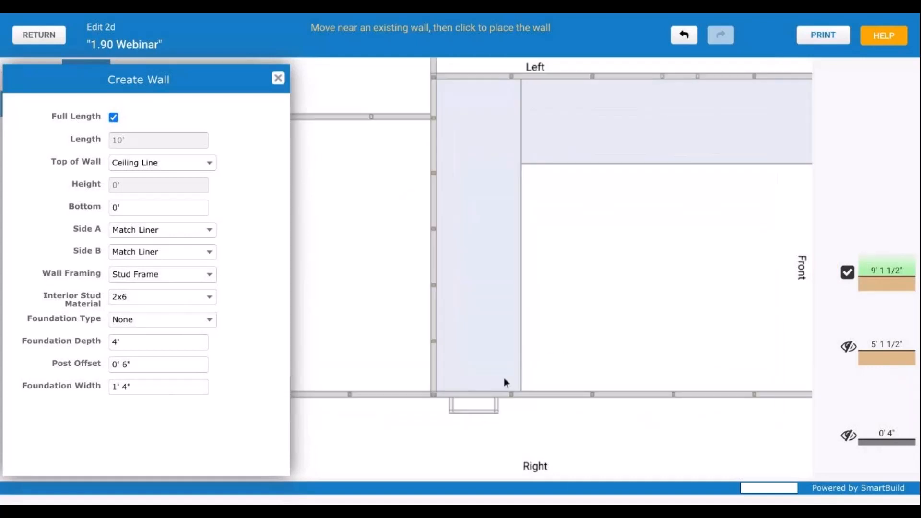
pyautogui.scroll(2, 503, 378)
pyautogui.moveTo(515, 401); pyautogui.dragTo(574, 279)
pyautogui.scroll(3, 573, 280)
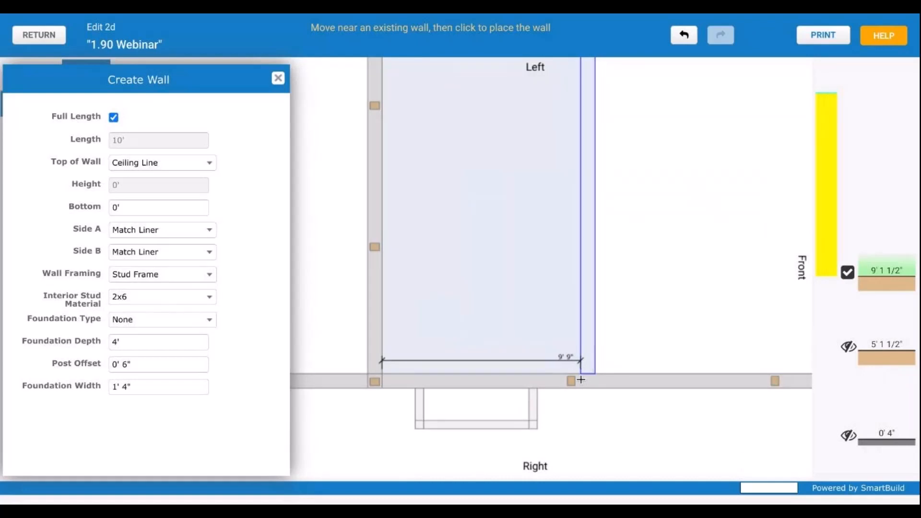
pyautogui.click(581, 380)
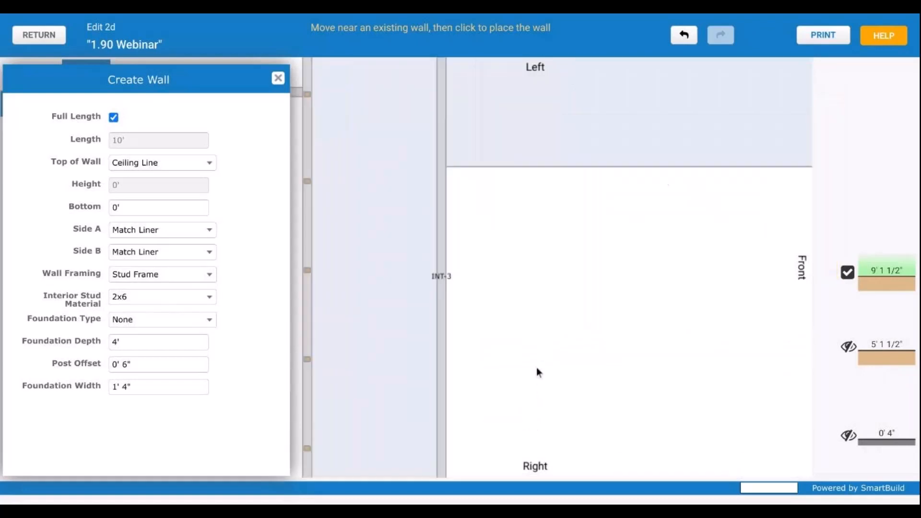
# Place a second stud wall along the open edge of Loft-2, about 9' 8" from the left wall, and finish adding walls.
pyautogui.moveTo(622, 258); pyautogui.dragTo(556, 316)
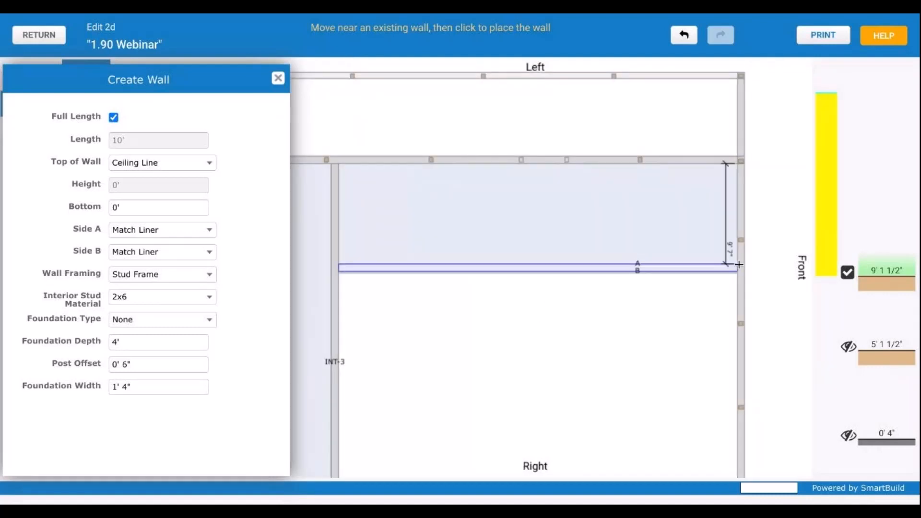
pyautogui.scroll(1, 738, 268)
pyautogui.moveTo(737, 267); pyautogui.dragTo(643, 277)
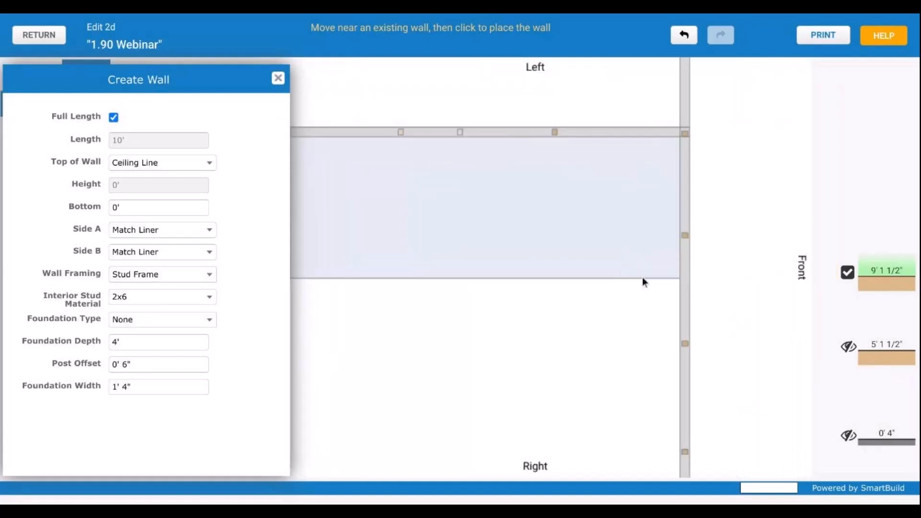
pyautogui.scroll(1, 643, 277)
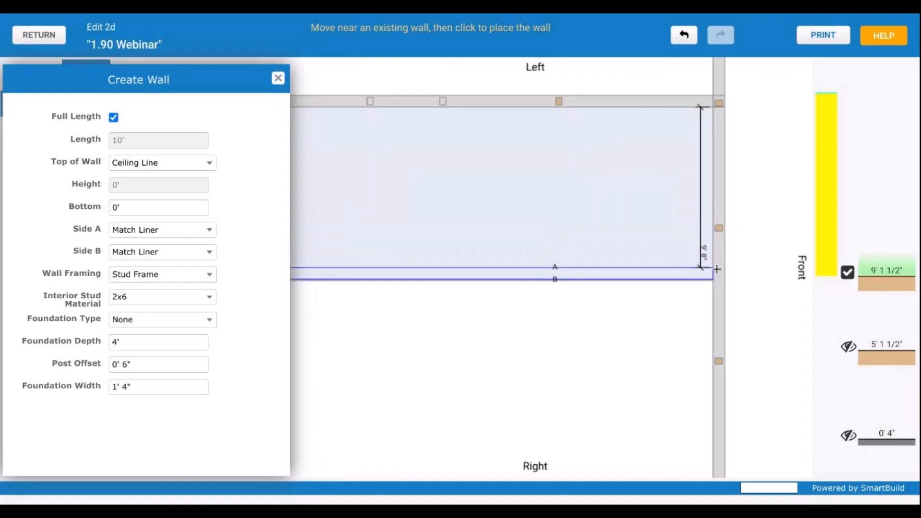
pyautogui.click(716, 269)
pyautogui.scroll(-5, 675, 295)
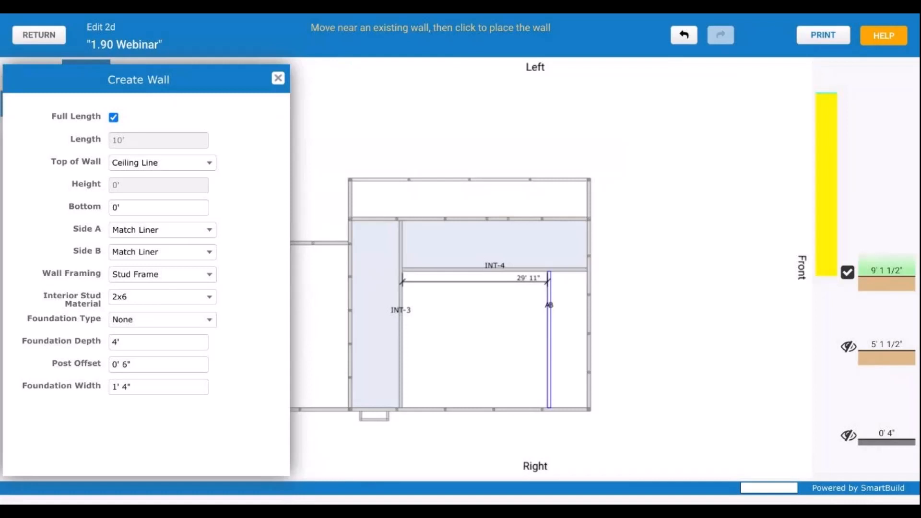
pyautogui.click(278, 79)
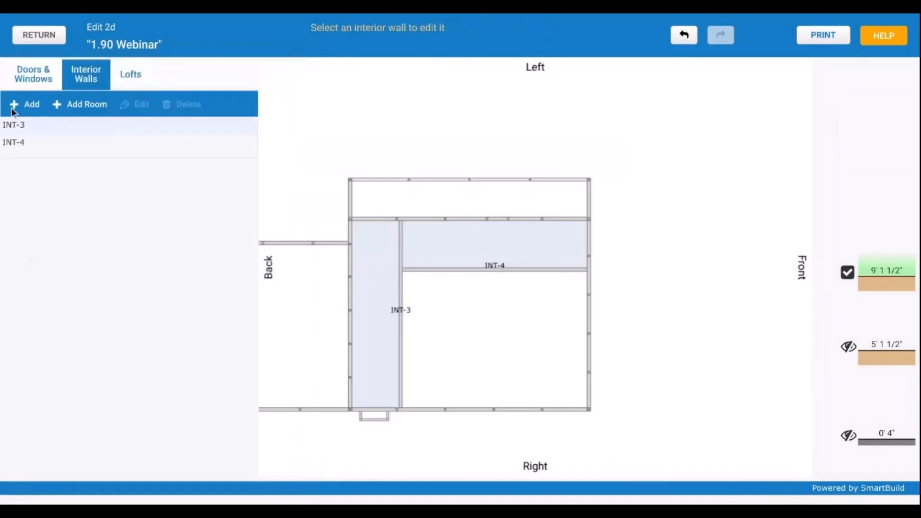
# Add a solid 36" 20 Series white Walk Door RHIS, Deadbolt Bore-STOCK to the wall between Loft-1 and Loft-2.
pyautogui.click(39, 72)
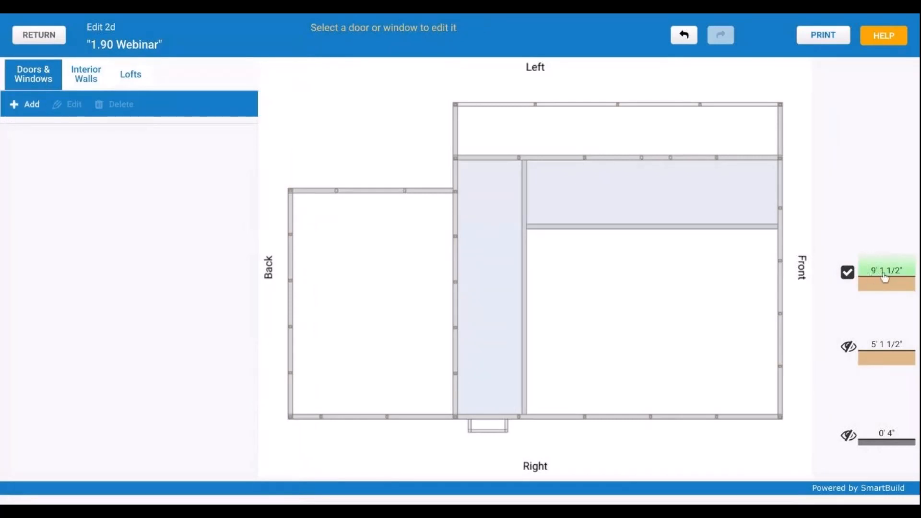
pyautogui.click(28, 111)
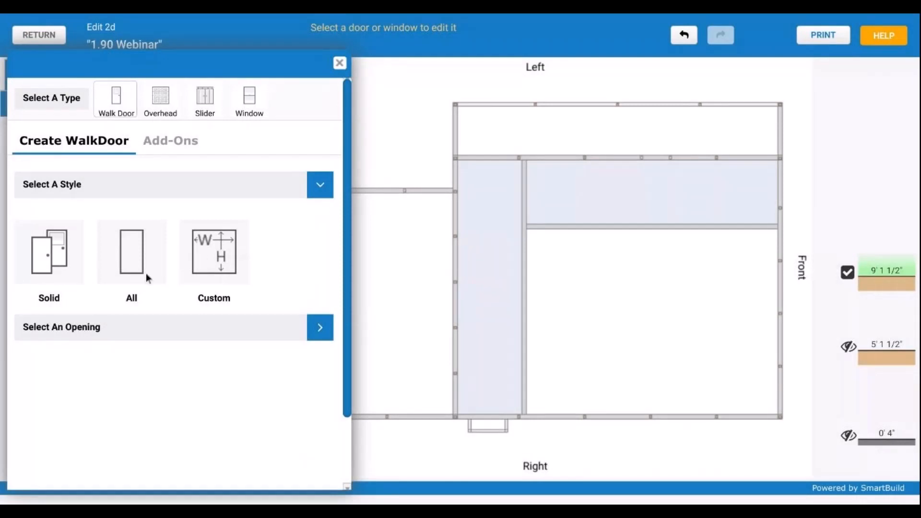
pyautogui.click(81, 252)
pyautogui.scroll(-1, 134, 332)
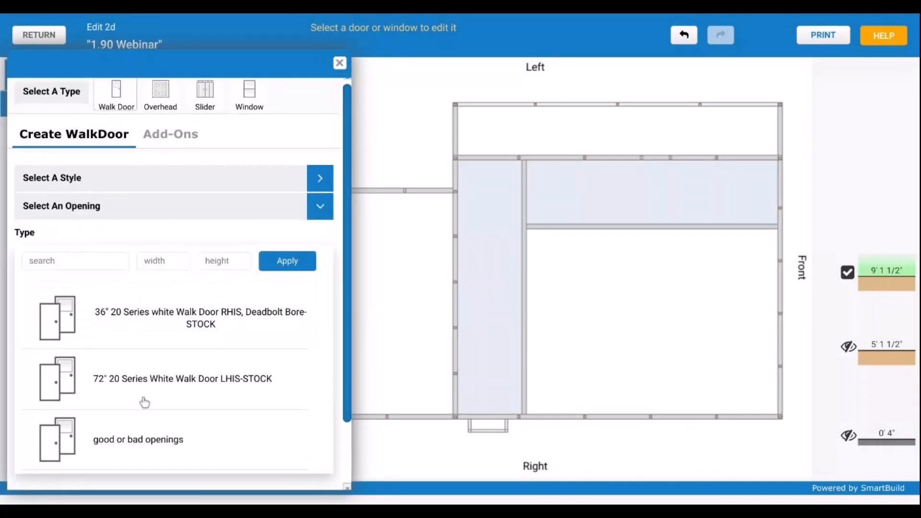
pyautogui.click(180, 321)
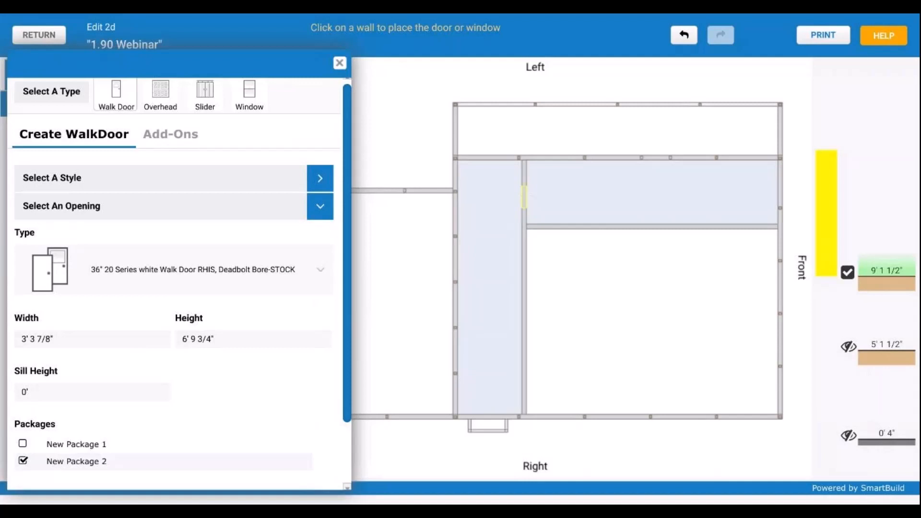
pyautogui.click(524, 196)
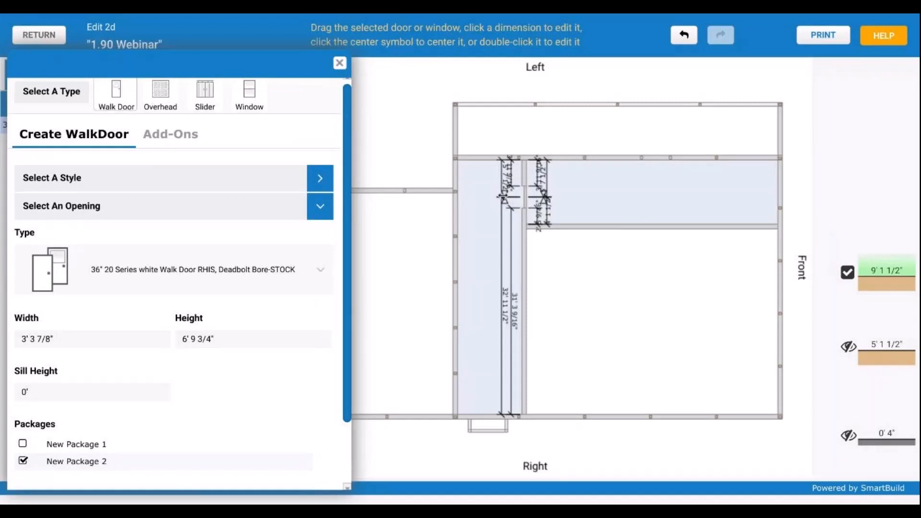
# Center the walk door along the full Loft-1 wall, and move it back to the stretch beside Loft-2.
pyautogui.click(502, 196)
pyautogui.click(505, 200)
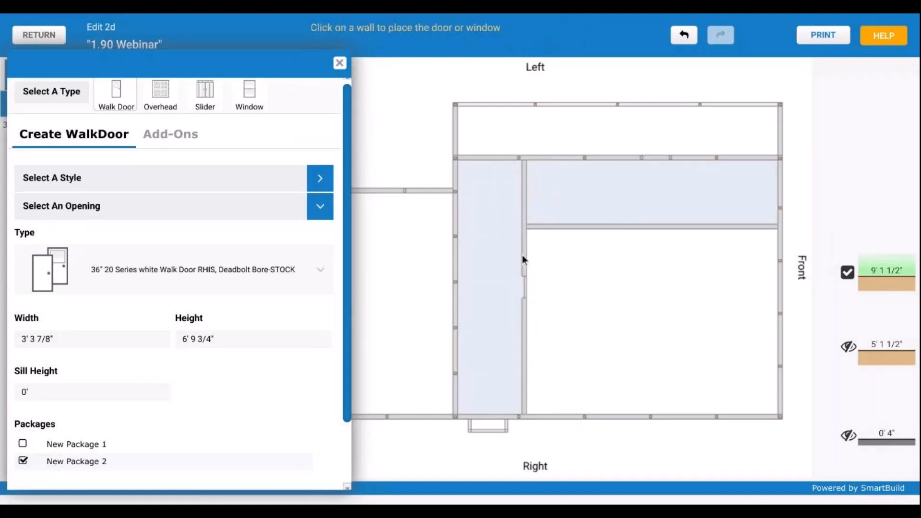
pyautogui.click(521, 287)
pyautogui.moveTo(521, 287); pyautogui.dragTo(532, 195)
pyautogui.click(533, 195)
# Add two 1' 6"w x 1' 6"h slider windows to the wall on the left side of Loft-2, one near each end.
pyautogui.click(243, 103)
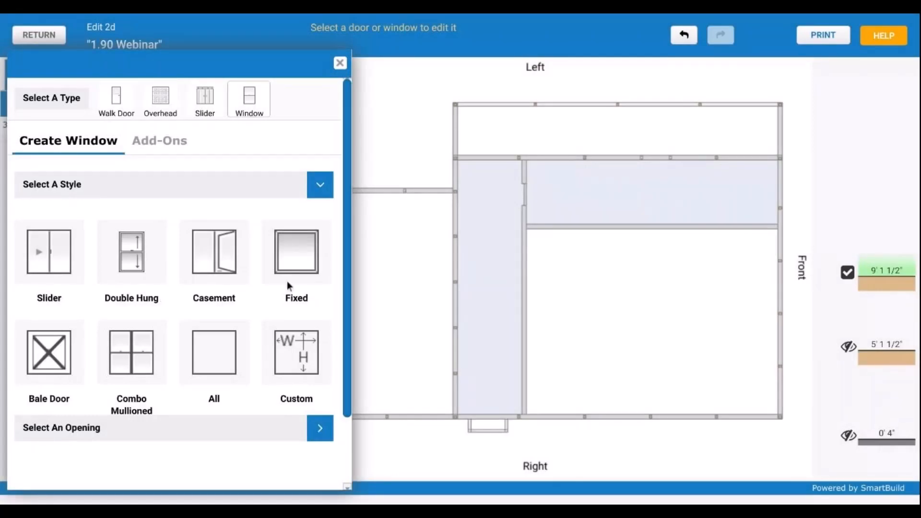
pyautogui.click(53, 252)
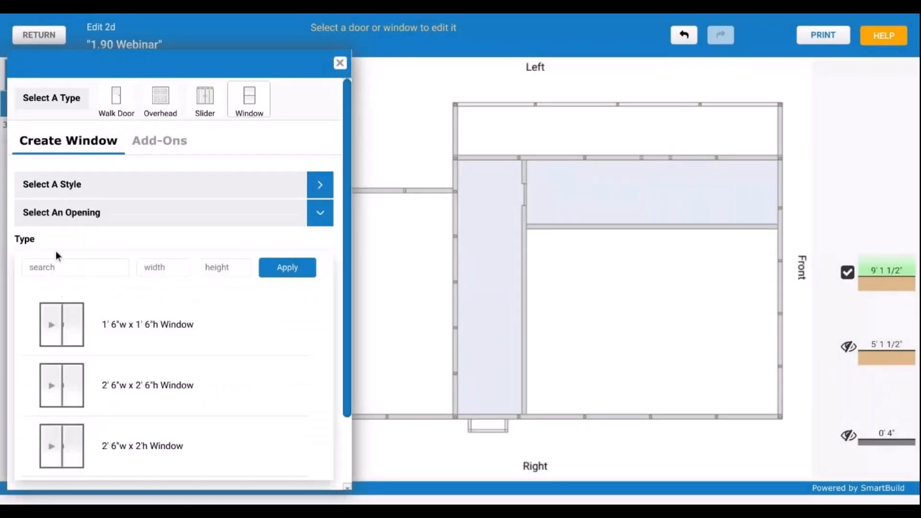
pyautogui.click(130, 329)
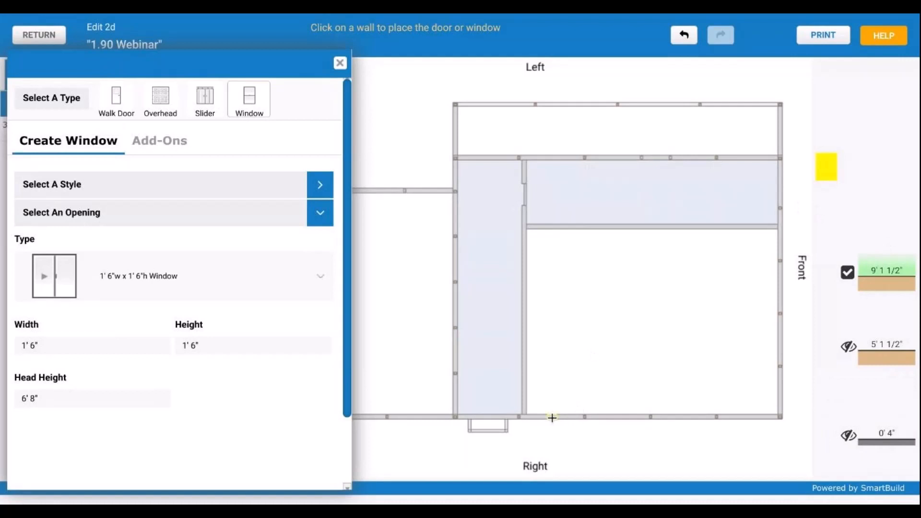
pyautogui.click(556, 158)
pyautogui.click(745, 157)
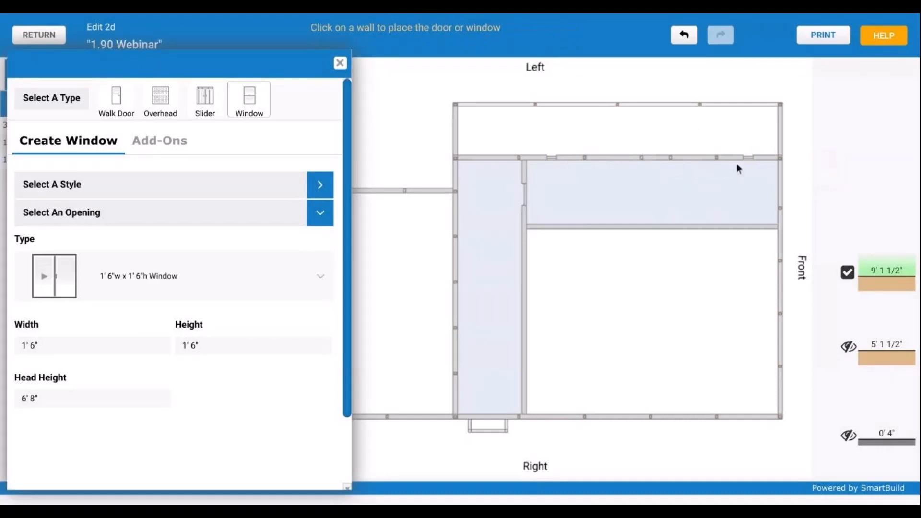
# Place three more 1' 6"w x 1' 6"h windows along the building's right wall in front of Loft-1, and finish adding openings.
pyautogui.click(550, 416)
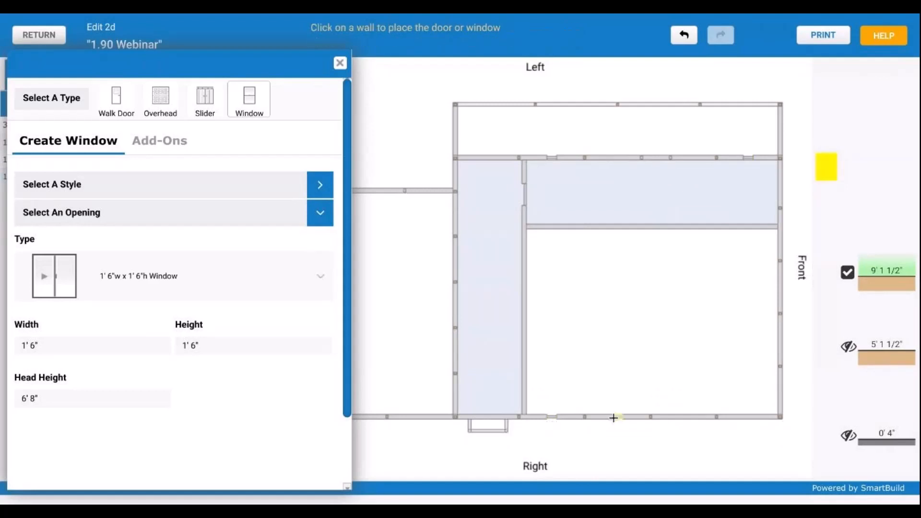
pyautogui.click(613, 416)
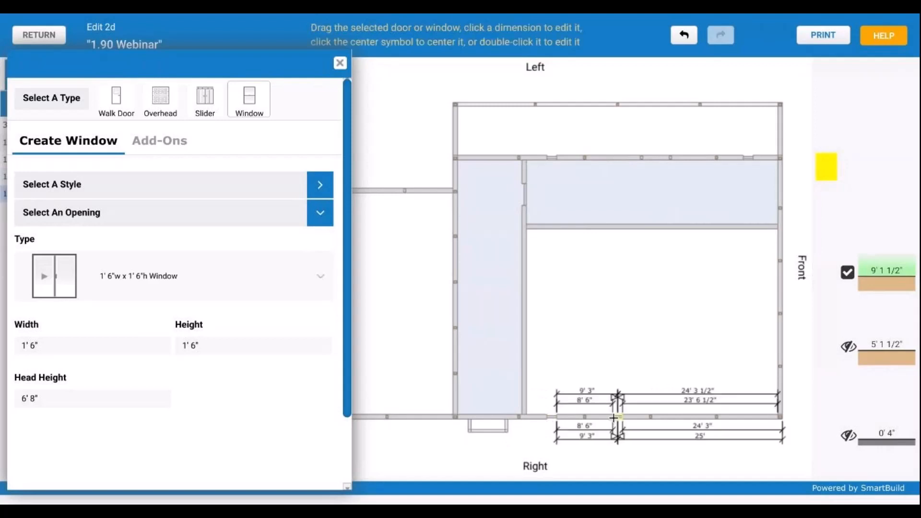
pyautogui.click(681, 417)
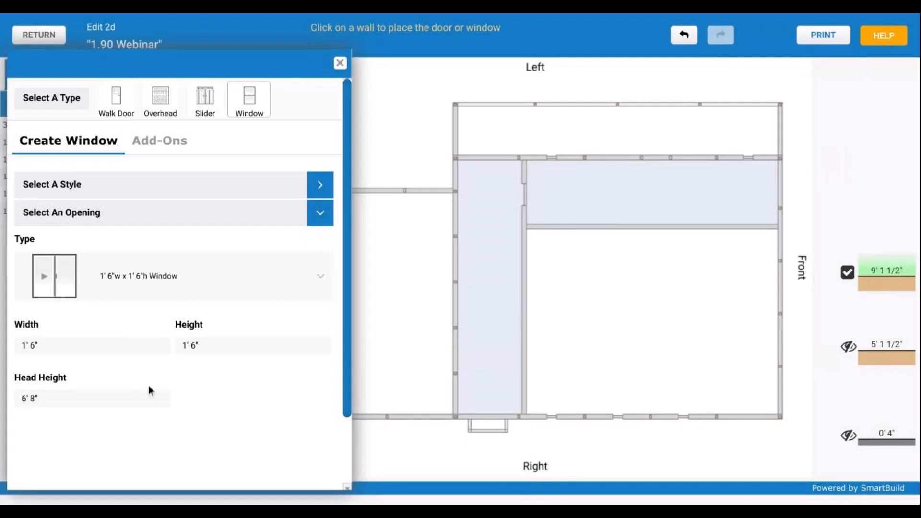
pyautogui.click(340, 63)
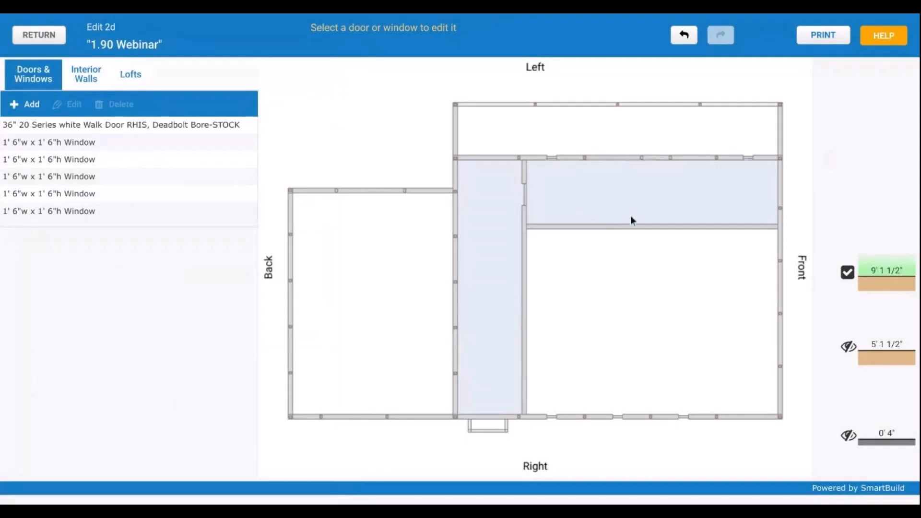
# Change Loft-2's joist direction to Up-and-Down, and open the print output of the floor plan.
pyautogui.click(133, 77)
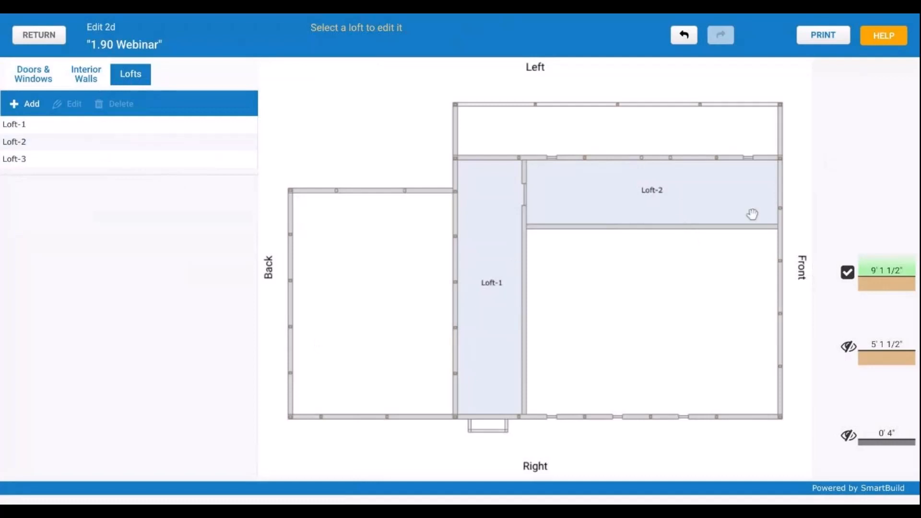
pyautogui.doubleClick(672, 205)
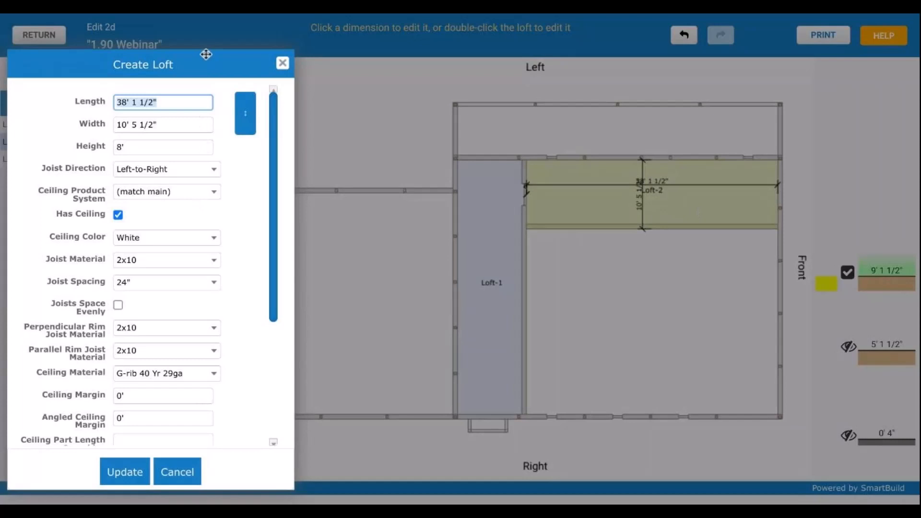
pyautogui.moveTo(206, 54); pyautogui.dragTo(458, 72)
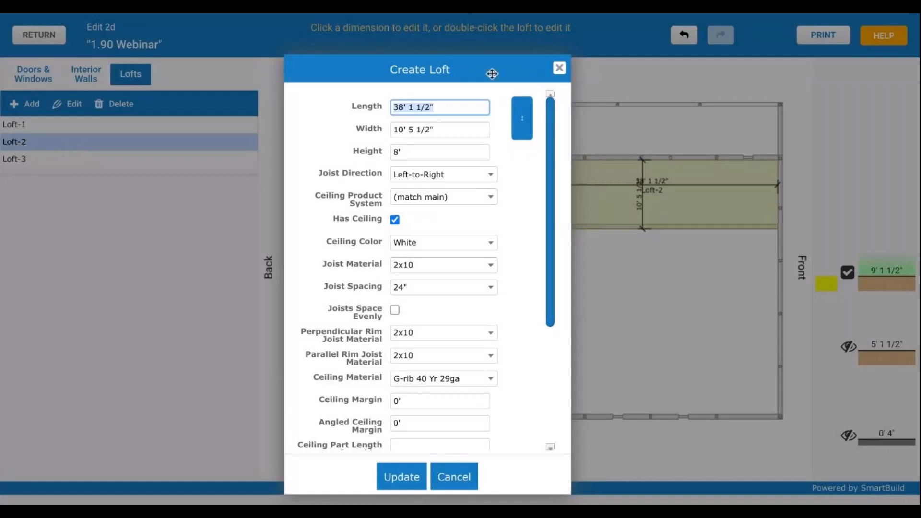
pyautogui.moveTo(492, 73); pyautogui.dragTo(189, 66)
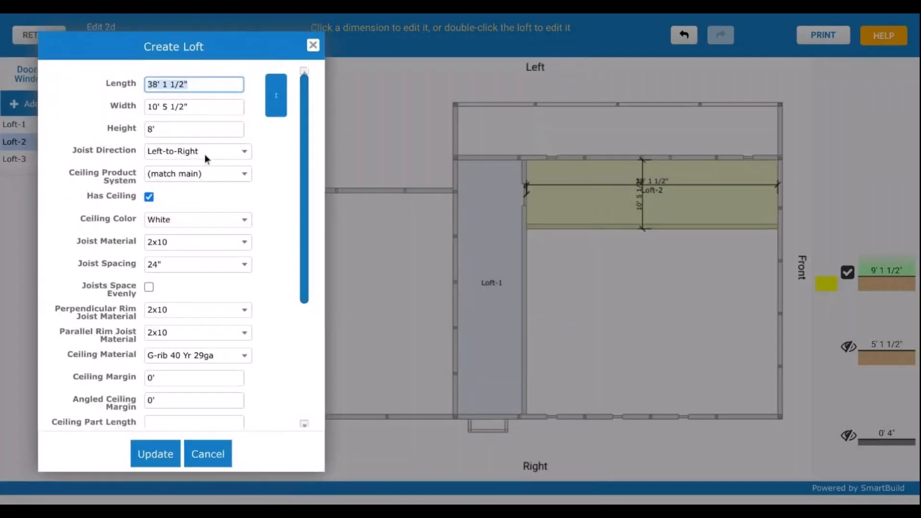
pyautogui.click(208, 151)
pyautogui.click(209, 201)
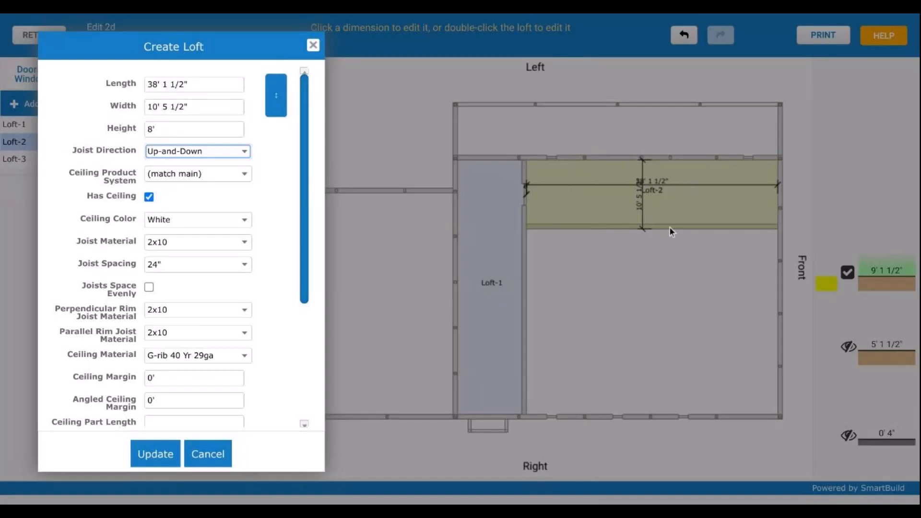
pyautogui.click(133, 455)
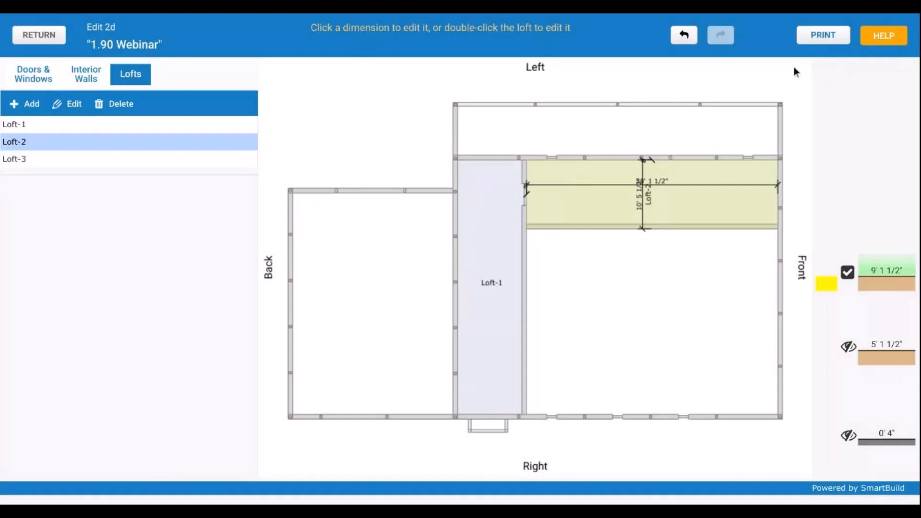
pyautogui.click(820, 36)
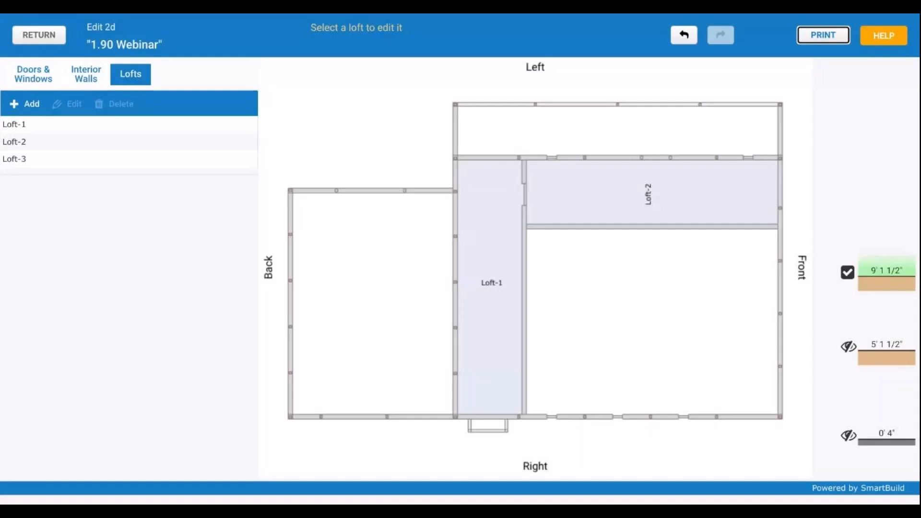
# Review Loft-2's height, joist, ceiling and floor sheathing settings, and leave them without applying anything.
pyautogui.doubleClick(682, 209)
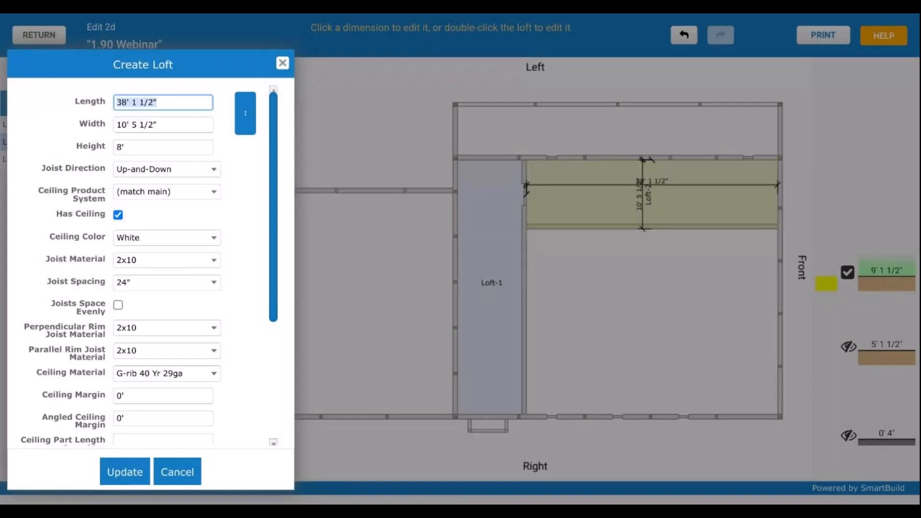
pyautogui.scroll(-4, 182, 280)
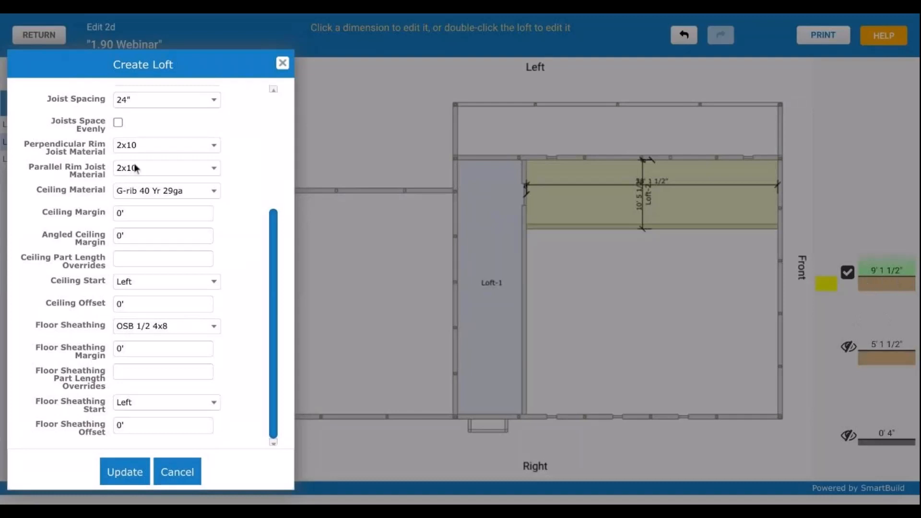
pyautogui.scroll(5, 152, 232)
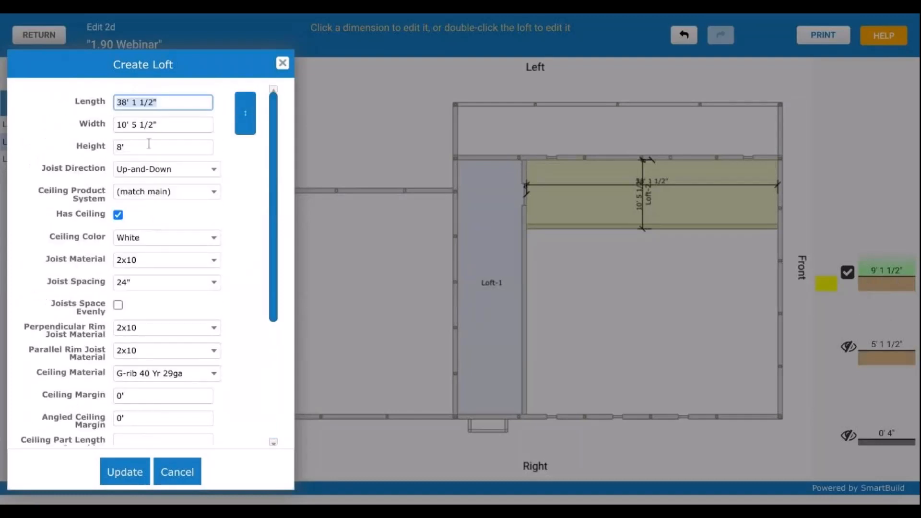
pyautogui.click(148, 147)
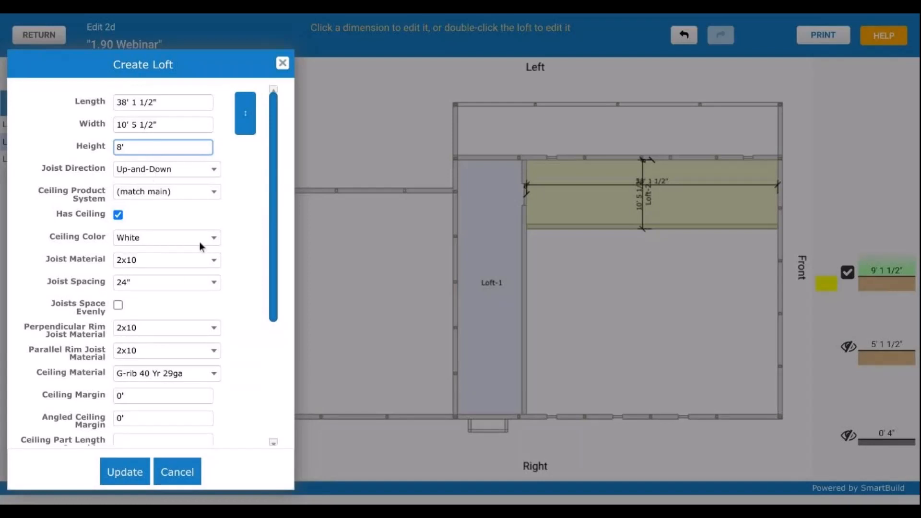
pyautogui.scroll(-4, 211, 246)
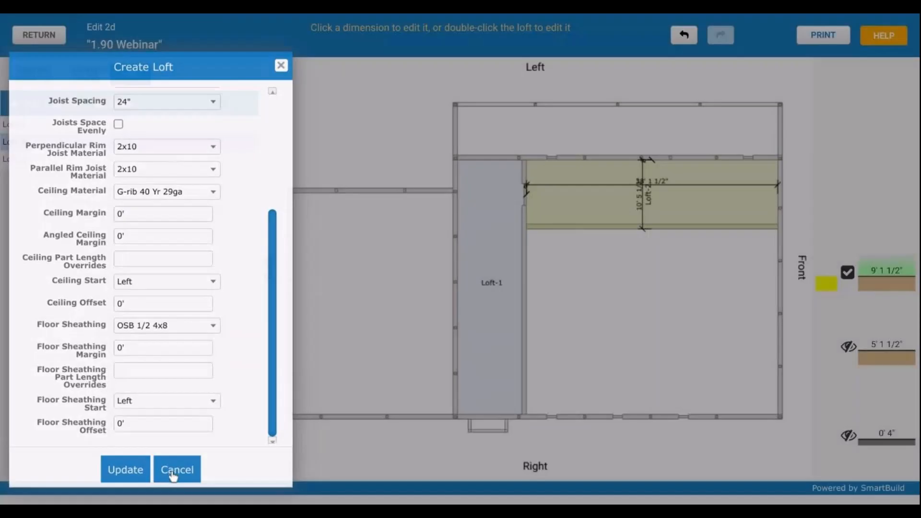
pyautogui.click(172, 472)
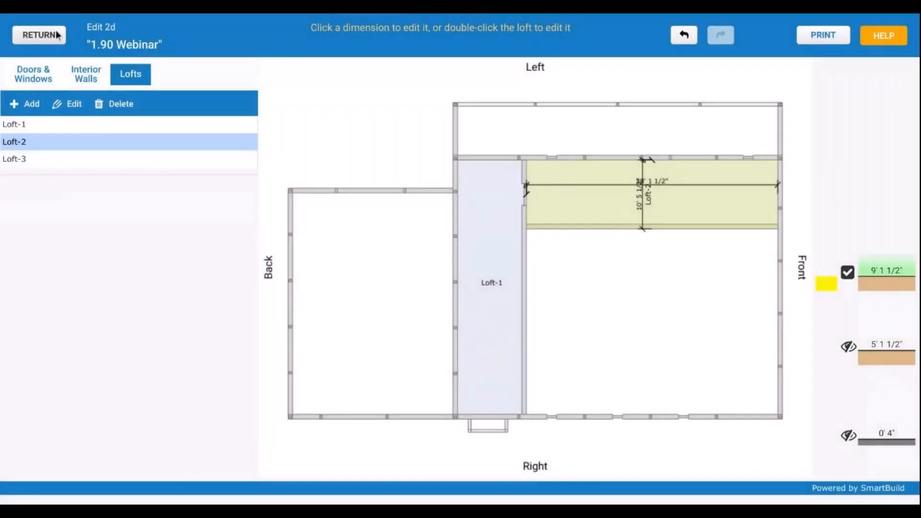
# Save the 2D plan changes, return to the 3D view, and hide the roof to expose the lofts from above.
pyautogui.click(39, 35)
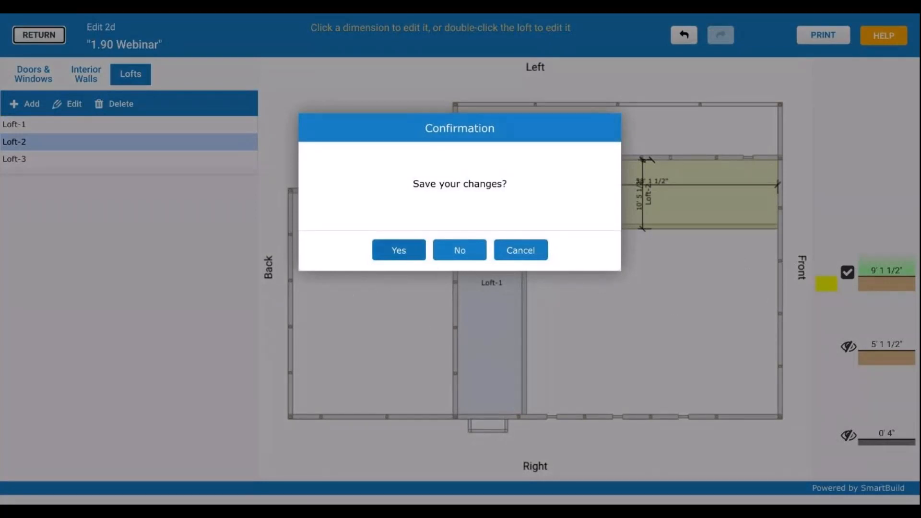
pyautogui.click(407, 251)
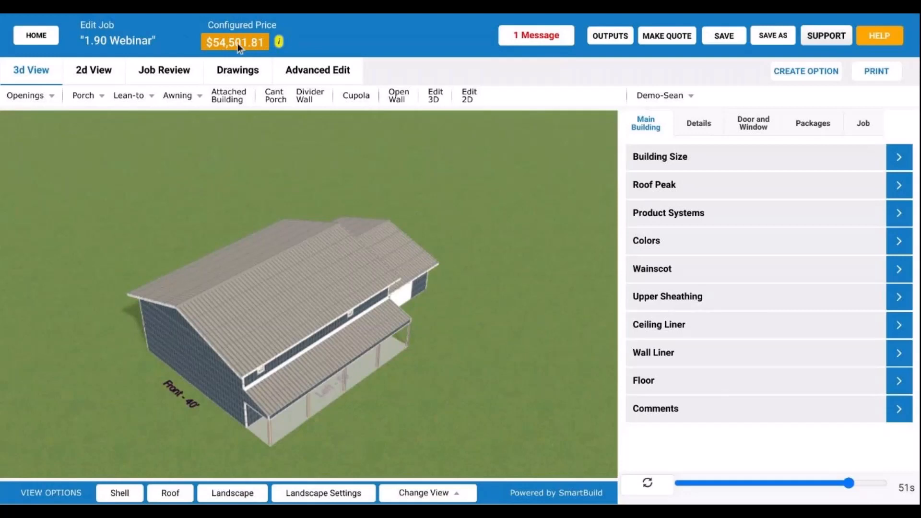
pyautogui.moveTo(264, 386); pyautogui.dragTo(223, 346)
pyautogui.moveTo(337, 371); pyautogui.dragTo(237, 363)
pyautogui.moveTo(258, 426); pyautogui.dragTo(302, 317)
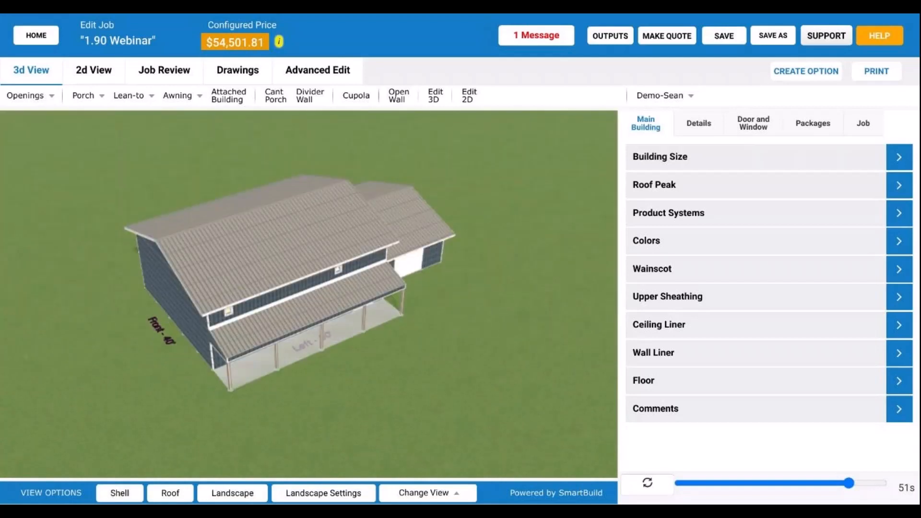
pyautogui.click(172, 497)
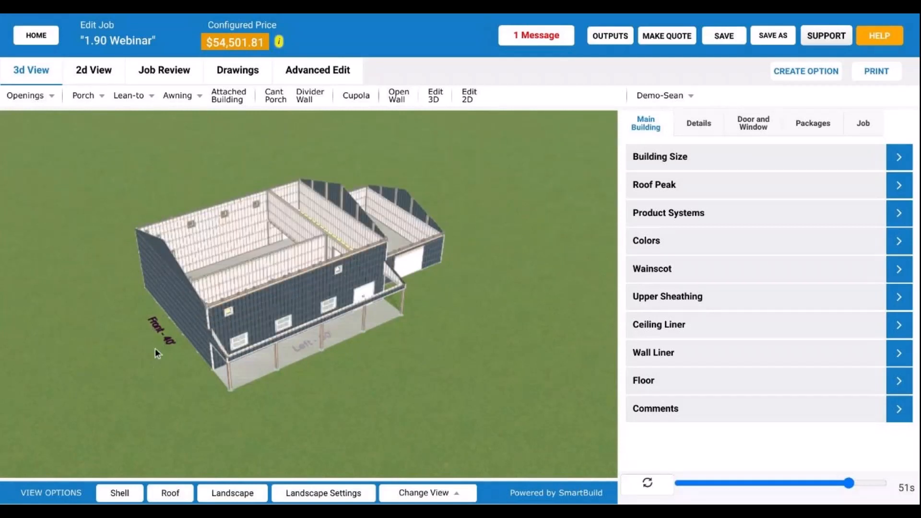
pyautogui.moveTo(154, 348); pyautogui.dragTo(194, 358)
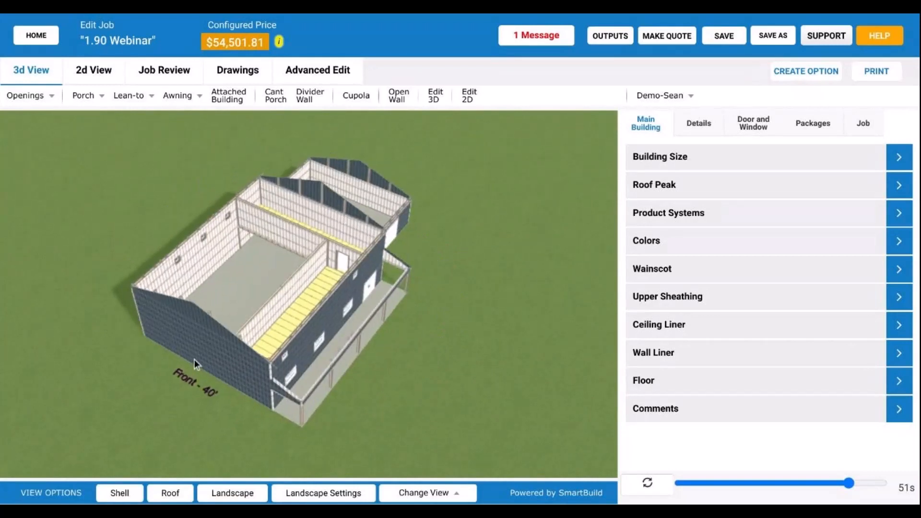
# Compare the 3D building with the roof and lofts shown and hidden, viewing it from both the lean-to side and the right side.
pyautogui.click(176, 497)
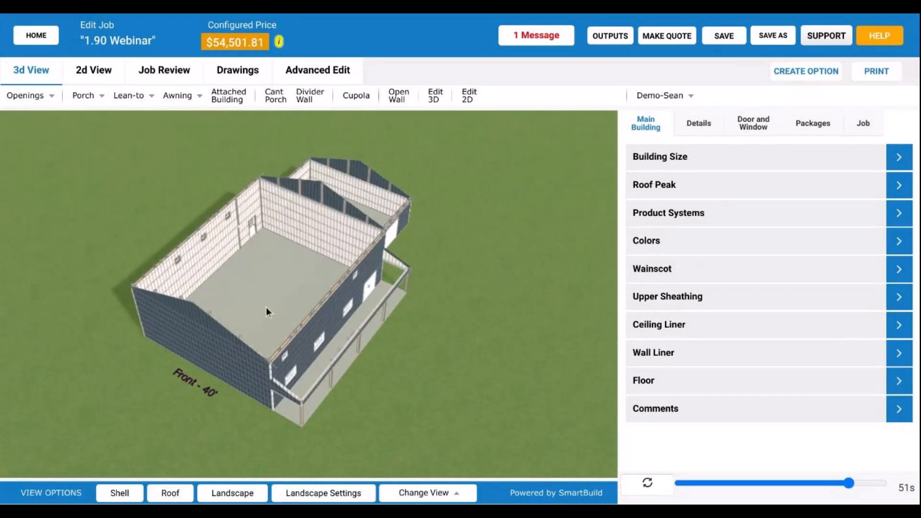
pyautogui.moveTo(273, 312); pyautogui.dragTo(218, 343)
pyautogui.click(177, 498)
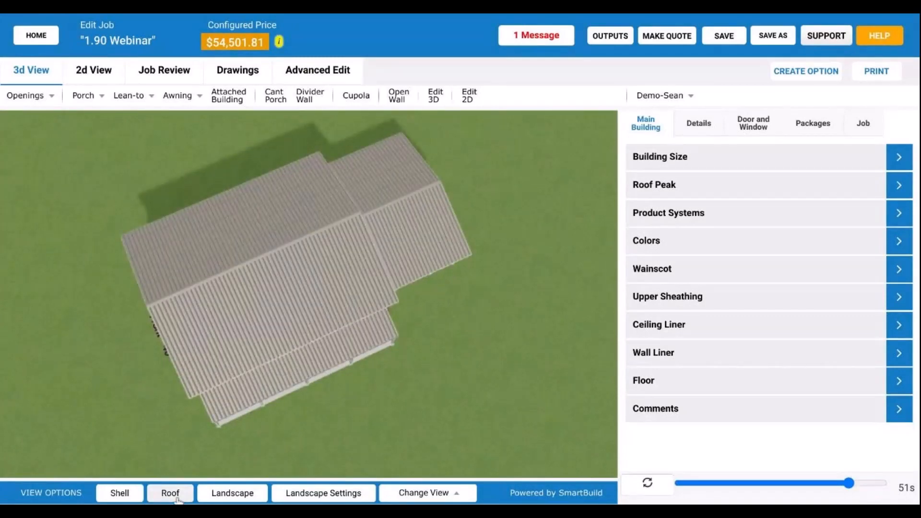
pyautogui.moveTo(223, 431); pyautogui.dragTo(228, 385)
pyautogui.click(170, 493)
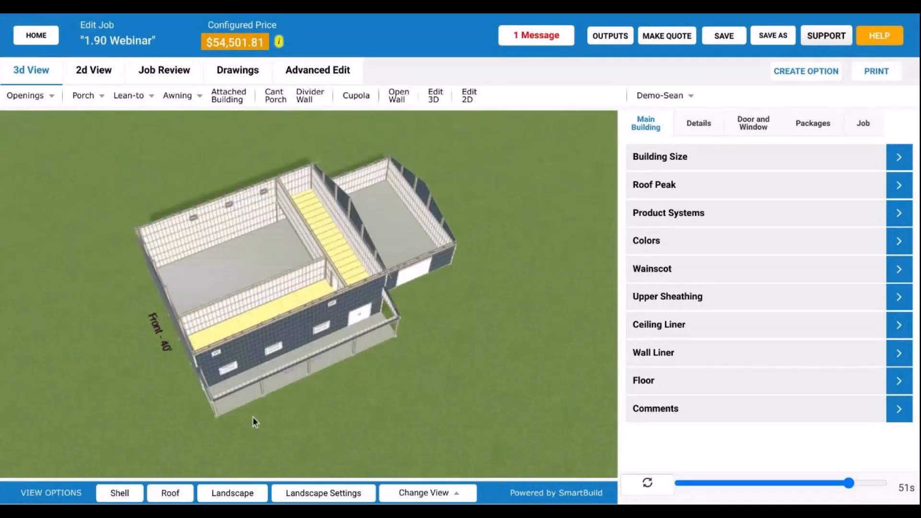
pyautogui.moveTo(252, 416); pyautogui.dragTo(424, 325)
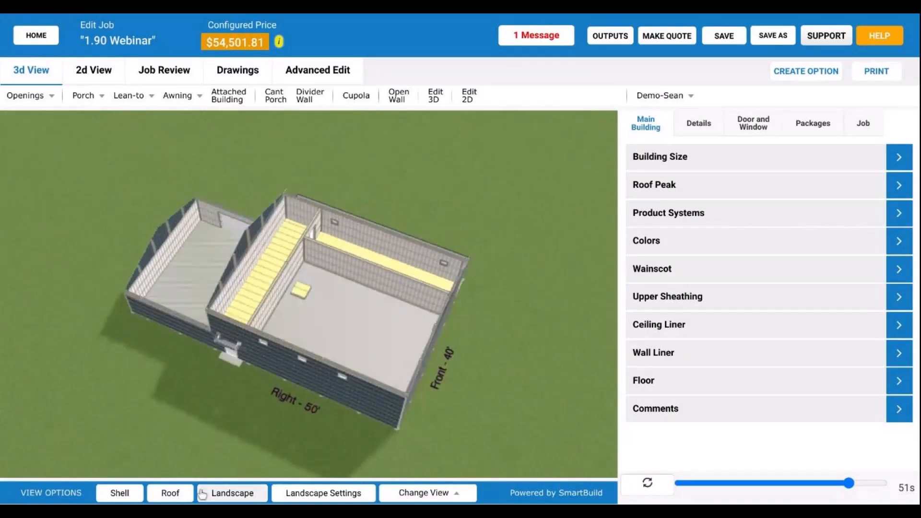
pyautogui.click(183, 497)
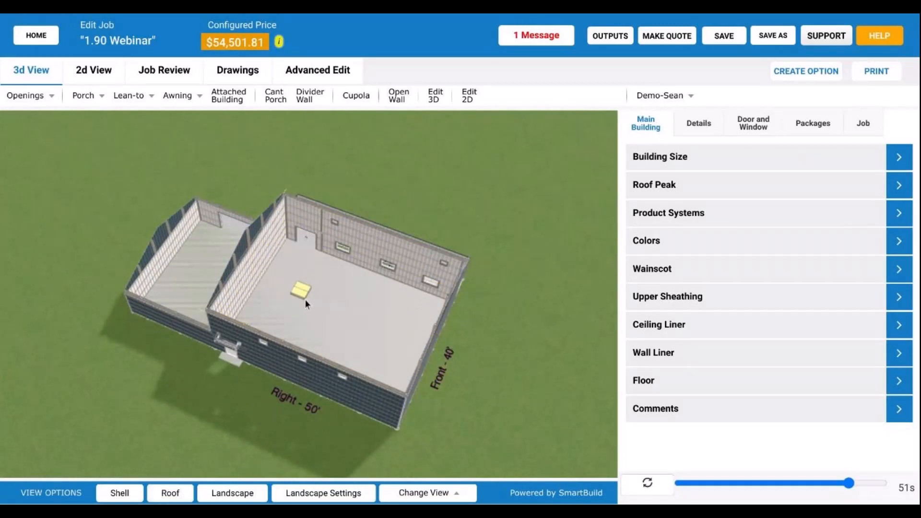
pyautogui.click(168, 494)
# Examine the building's bare framing with the shell hidden, and restore the shell with the roof off and the lofts displayed.
pyautogui.click(122, 495)
pyautogui.moveTo(206, 461)
pyautogui.mouseDown()
pyautogui.moveTo(229, 427)
pyautogui.moveTo(178, 453)
pyautogui.mouseUp()
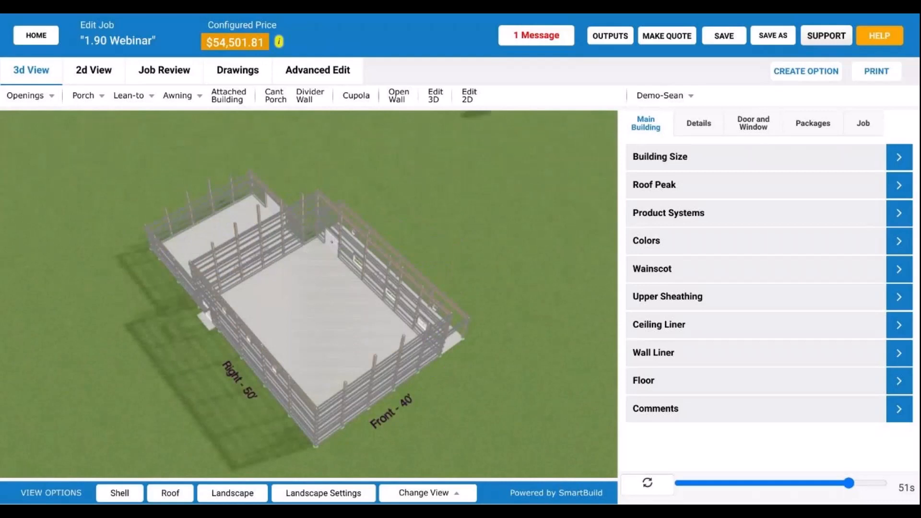
pyautogui.click(144, 497)
pyautogui.click(172, 495)
pyautogui.click(171, 495)
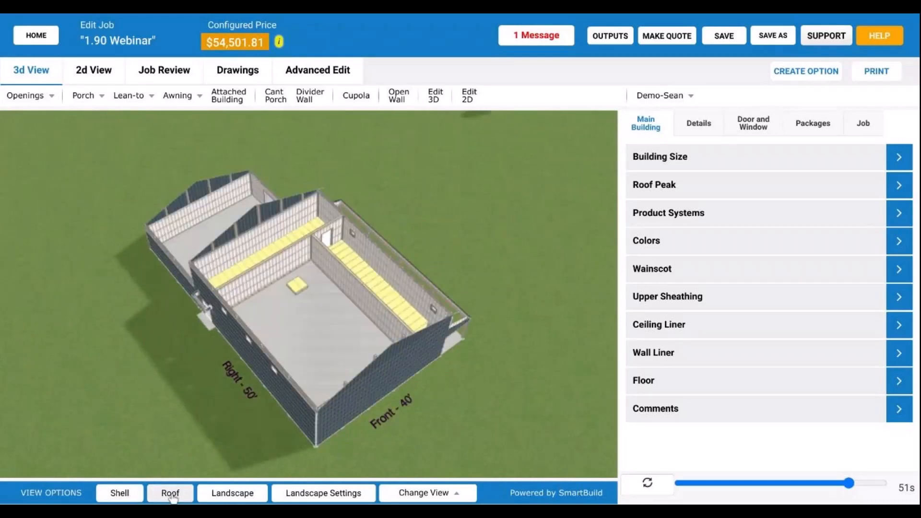
# Examine Loft-2's floor, its interior wall and walk door, and the small loft below at close range.
pyautogui.moveTo(350, 307); pyautogui.dragTo(266, 311)
pyautogui.scroll(10, 294, 305)
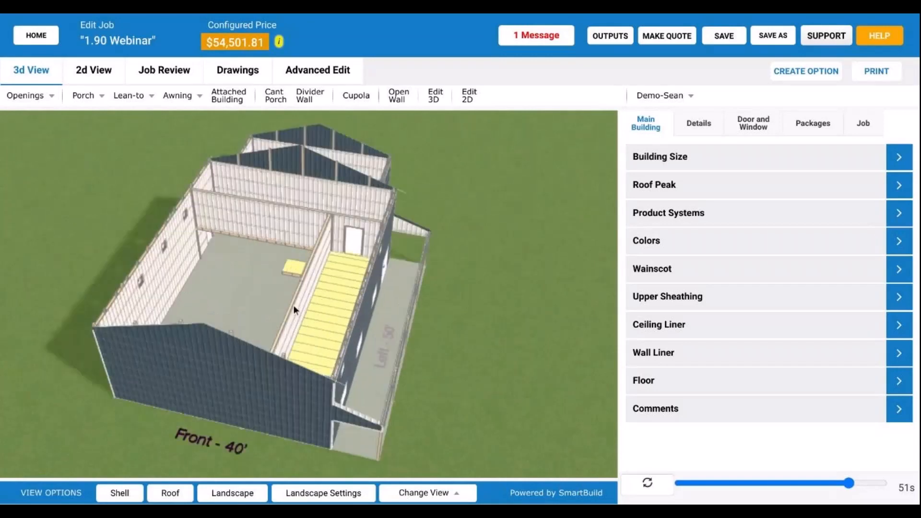
pyautogui.scroll(2, 294, 307)
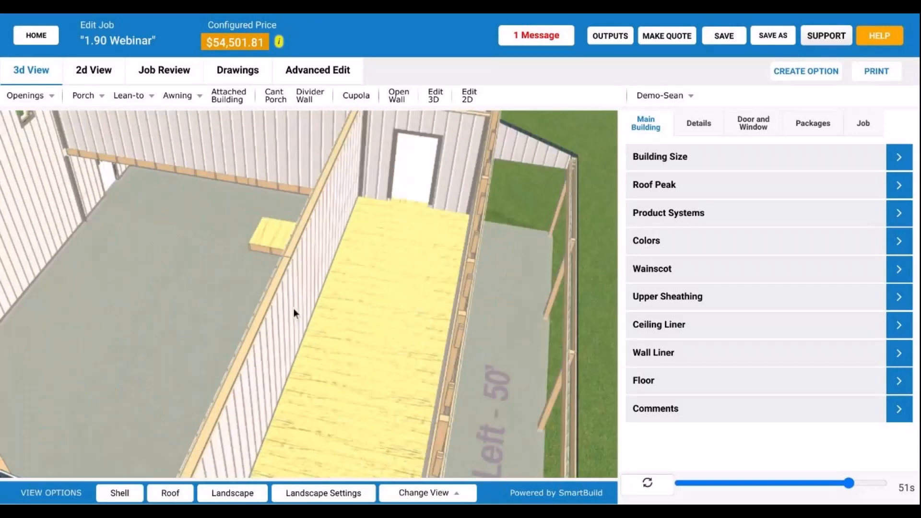
pyautogui.moveTo(292, 308); pyautogui.dragTo(332, 315)
pyautogui.scroll(2, 333, 316)
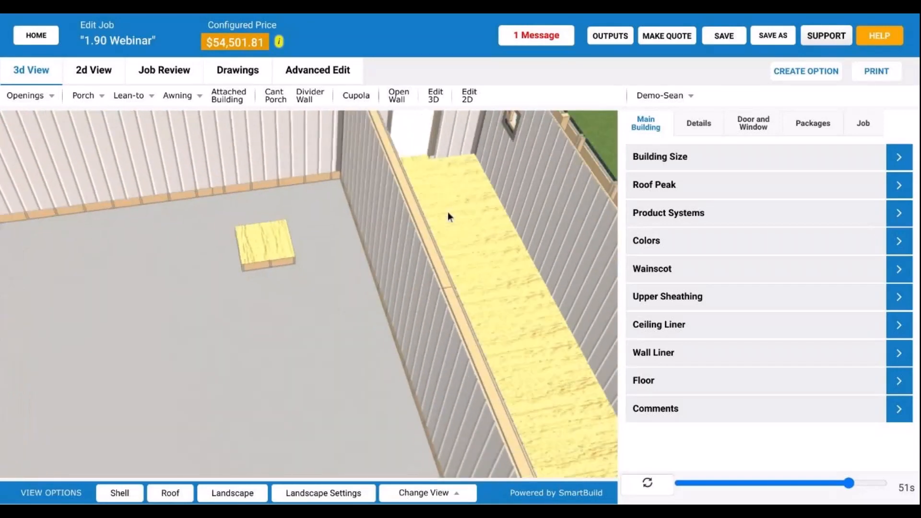
# Hide the shell to expose Loft-2's joists and wall framing, viewed along the lean-to side.
pyautogui.click(122, 494)
pyautogui.scroll(-3, 455, 308)
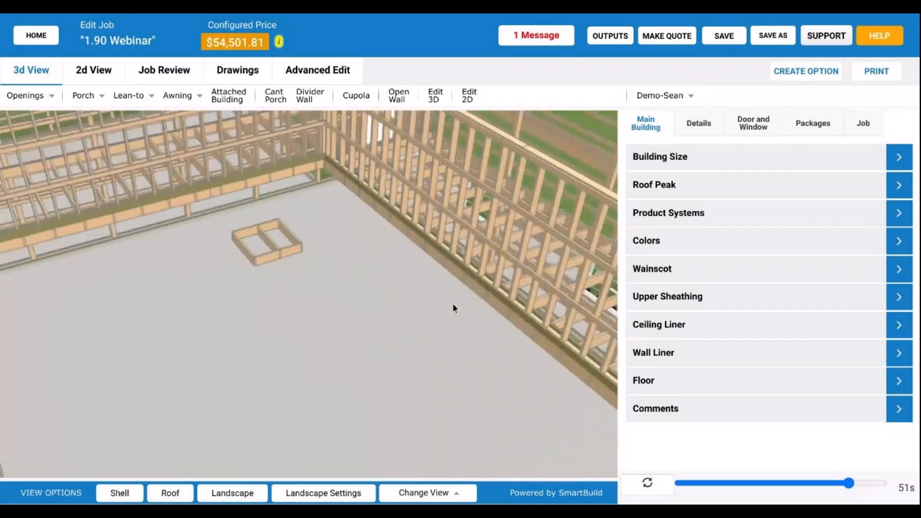
pyautogui.moveTo(454, 309); pyautogui.dragTo(328, 329)
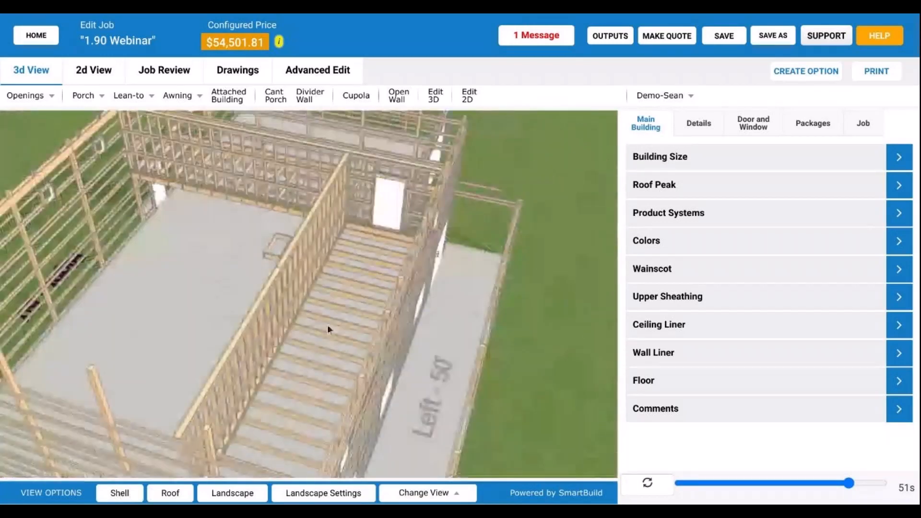
# Visit the 2D plan and return to 3D to examine the framing where the loft walls meet above the small loft.
pyautogui.click(94, 70)
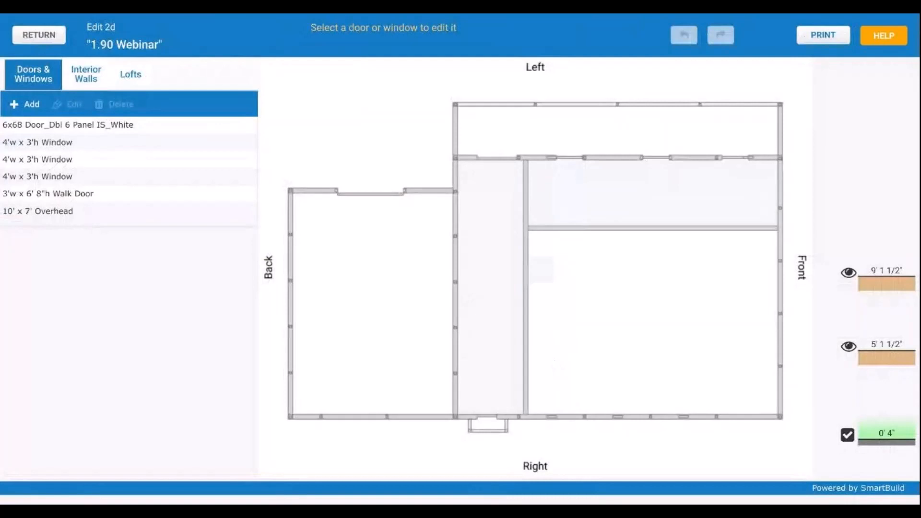
pyautogui.click(39, 34)
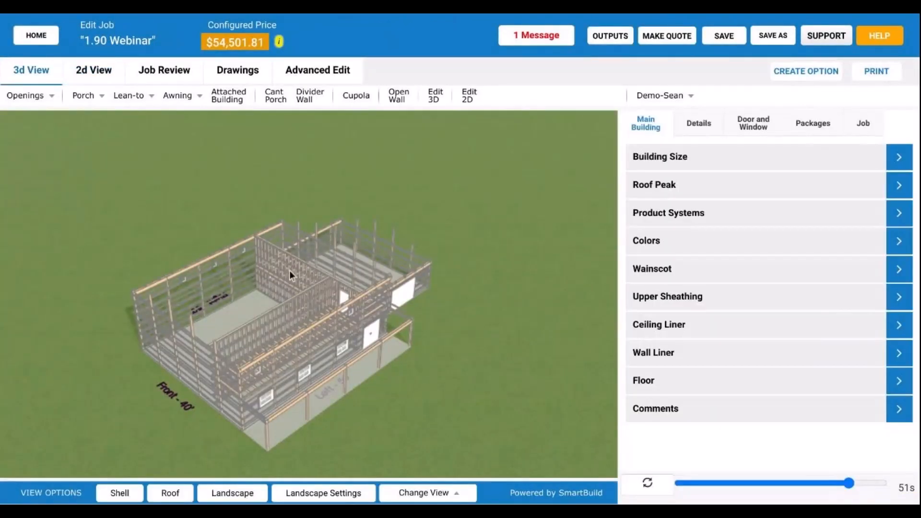
pyautogui.moveTo(303, 296); pyautogui.dragTo(459, 303)
pyautogui.scroll(5, 313, 292)
pyautogui.scroll(10, 313, 292)
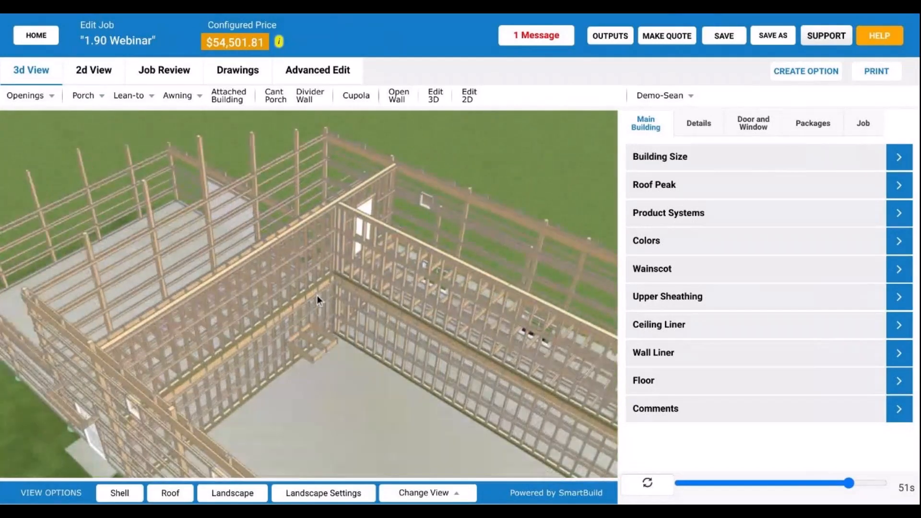
pyautogui.scroll(3, 323, 300)
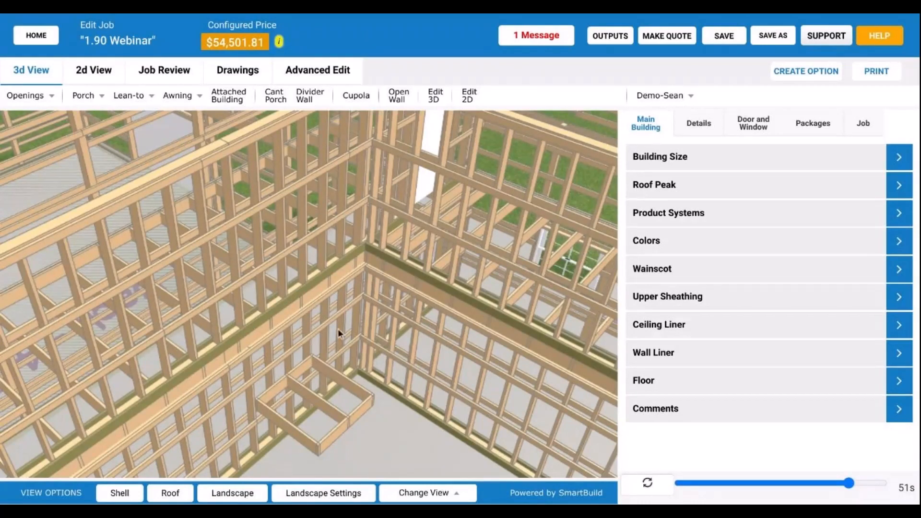
pyautogui.moveTo(338, 329); pyautogui.dragTo(416, 211)
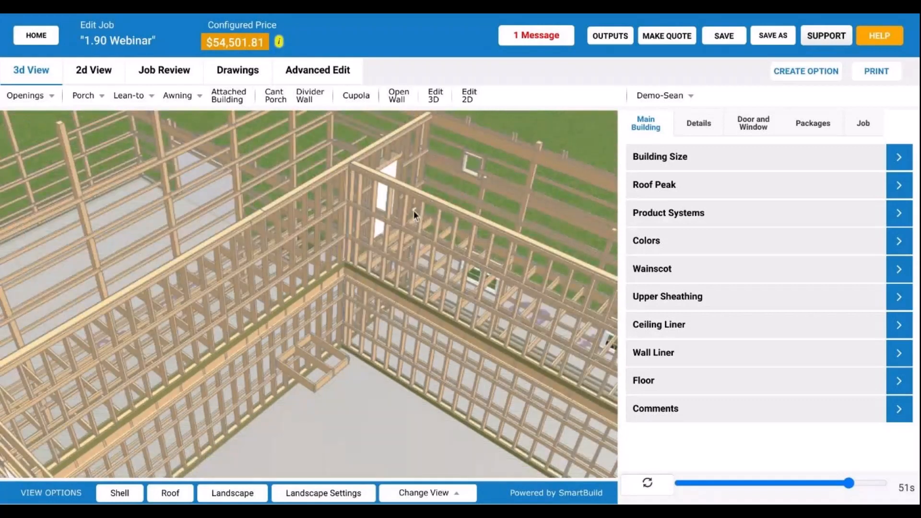
# Examine the whole building's framing and loft walls from opposite sides, and restore the shell with the lofts displayed.
pyautogui.scroll(-5, 416, 235)
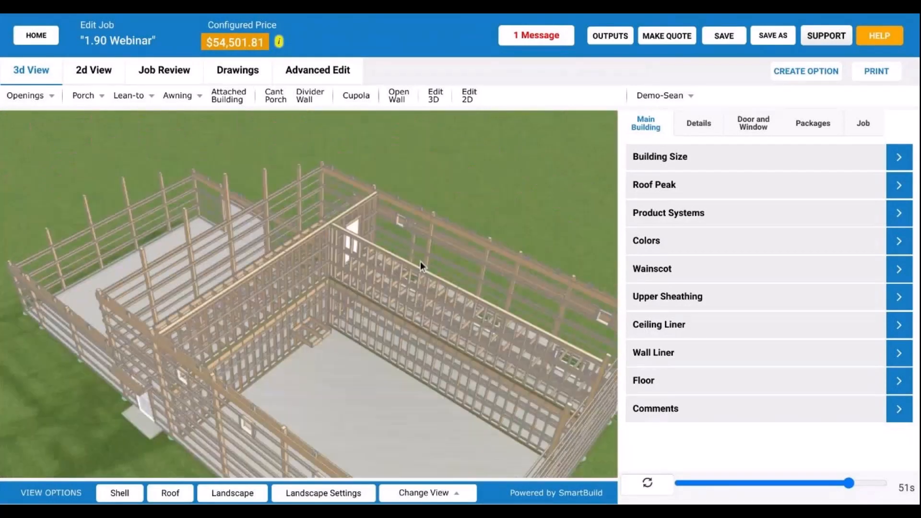
pyautogui.moveTo(421, 260); pyautogui.dragTo(439, 265)
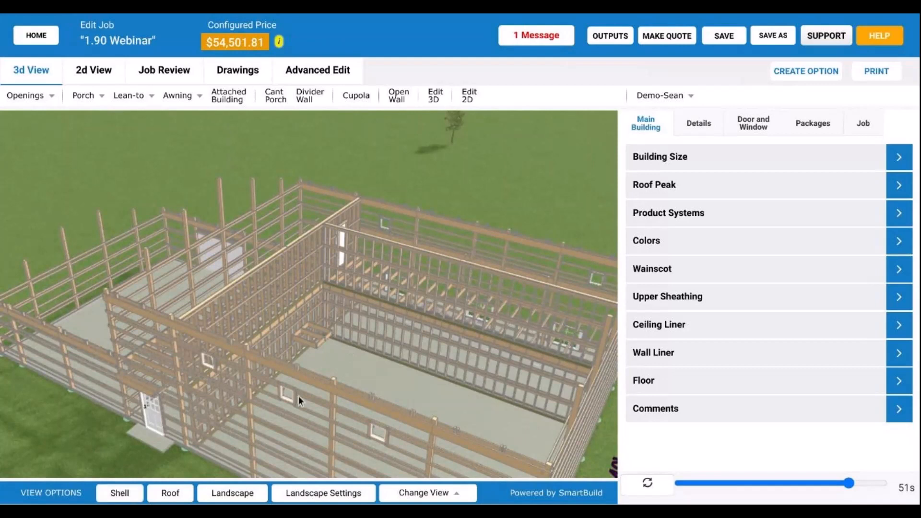
pyautogui.moveTo(375, 346); pyautogui.dragTo(365, 289)
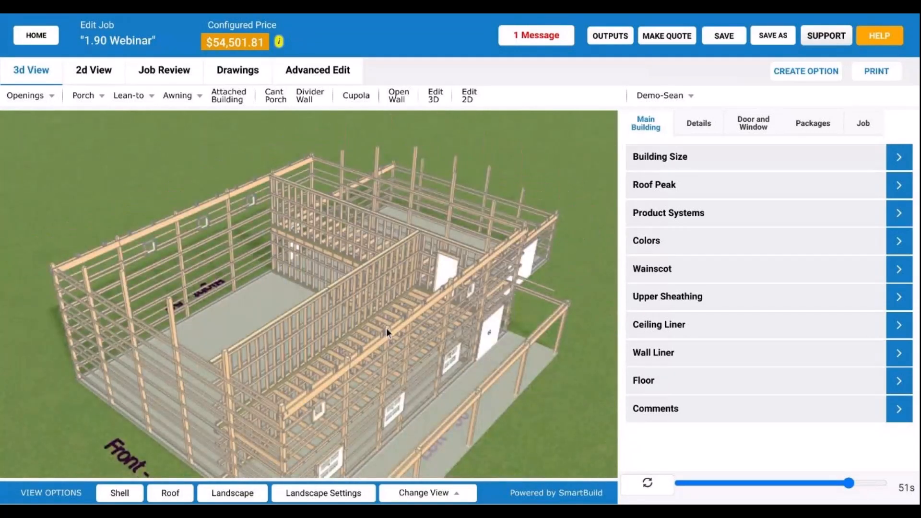
pyautogui.click(120, 494)
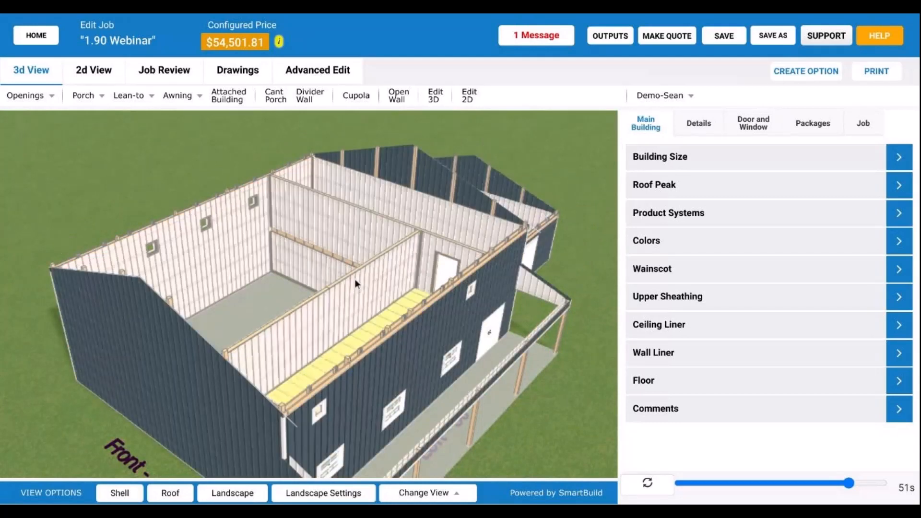
# Examine the roofless building's loft floors, interior walls and windows from the front and the lean-to side.
pyautogui.moveTo(355, 278); pyautogui.dragTo(412, 292)
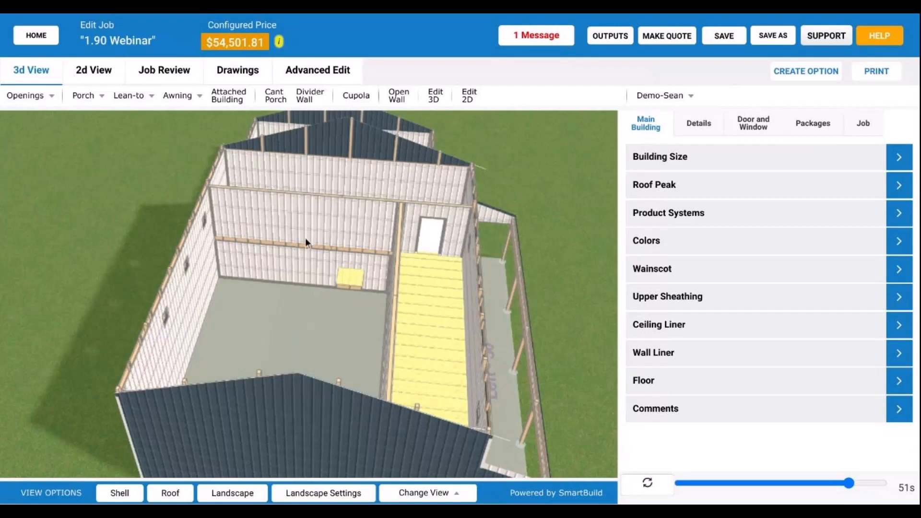
pyautogui.moveTo(318, 301); pyautogui.dragTo(272, 288)
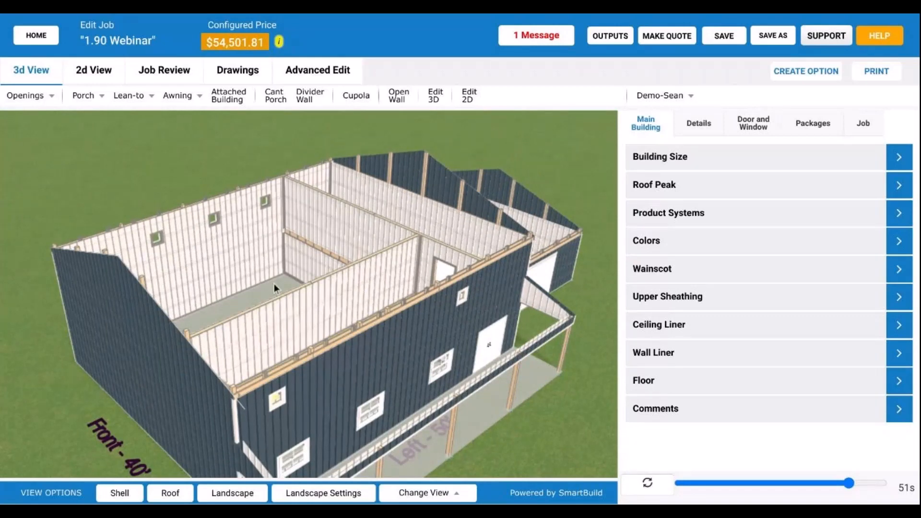
pyautogui.moveTo(275, 284); pyautogui.dragTo(252, 287)
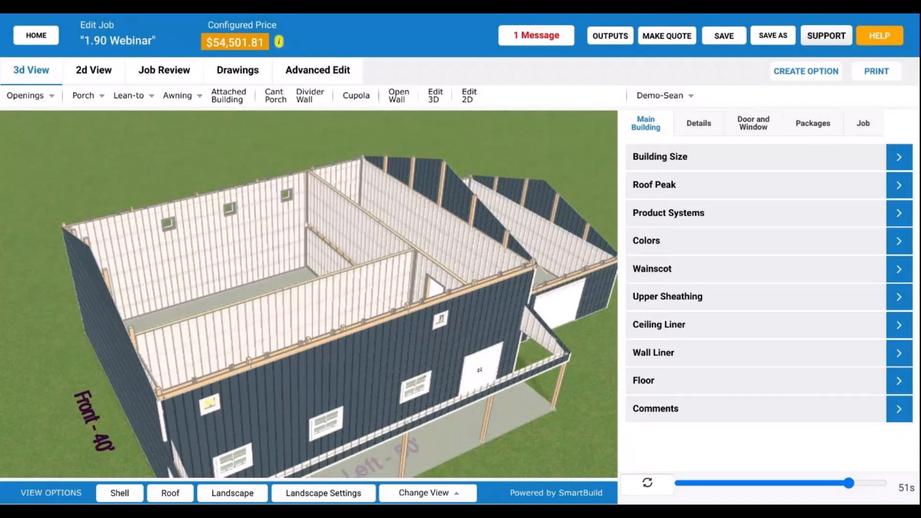
pyautogui.scroll(-5, 309, 253)
pyautogui.moveTo(356, 283); pyautogui.dragTo(402, 296)
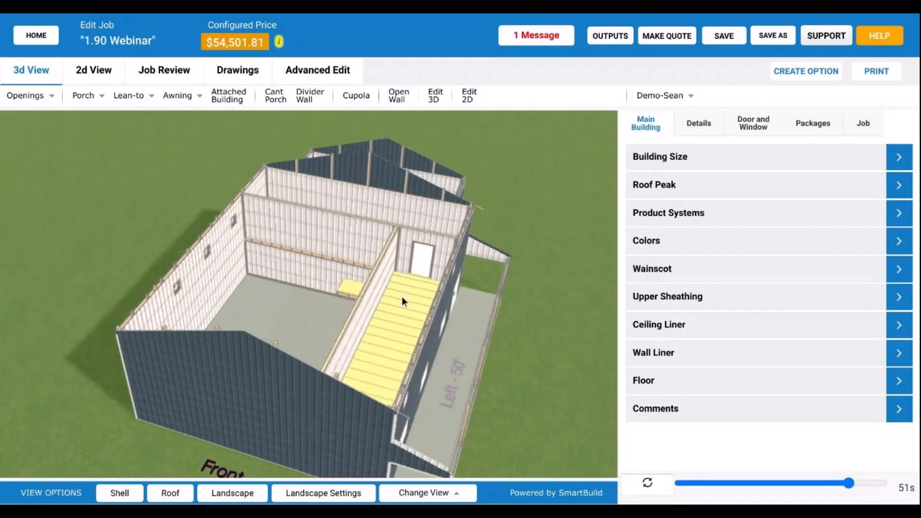
# Examine the interior walls around Loft-2 and the small loft at close range from both sides.
pyautogui.scroll(3, 364, 329)
pyautogui.scroll(8, 363, 329)
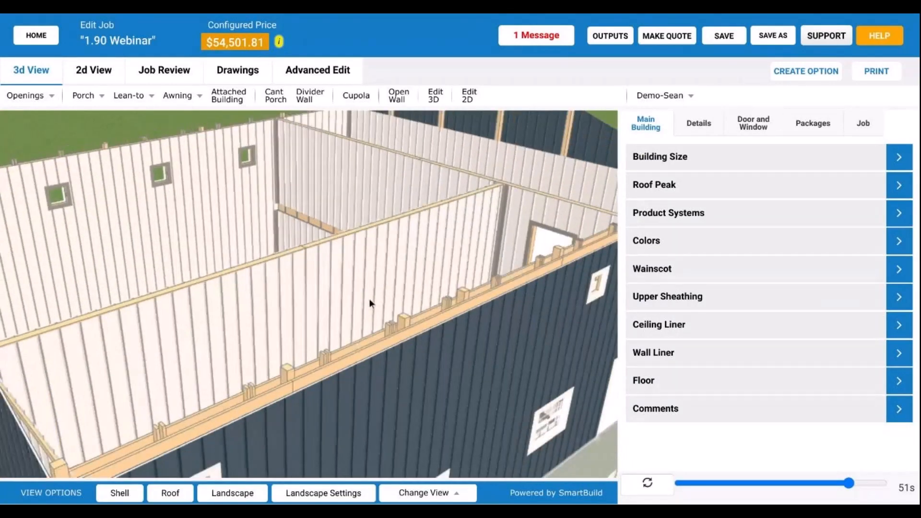
pyautogui.scroll(-5, 369, 303)
pyautogui.moveTo(386, 310); pyautogui.dragTo(436, 308)
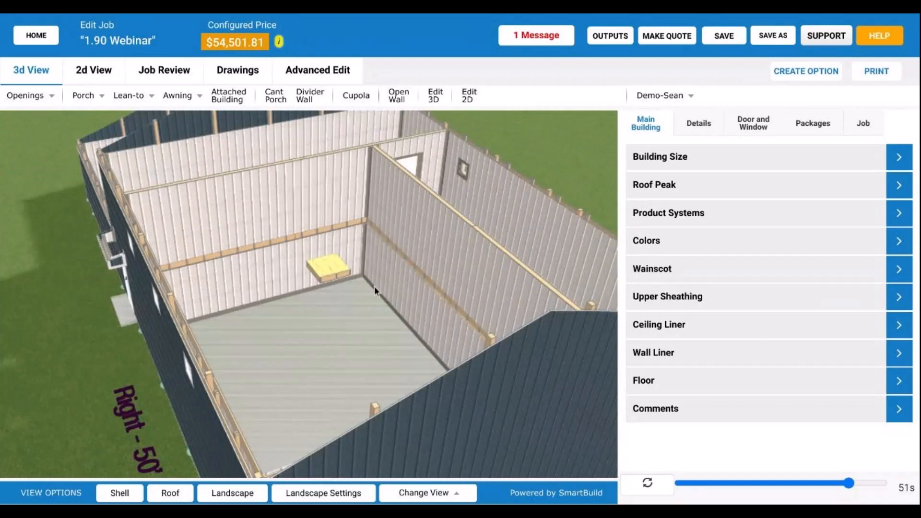
pyautogui.moveTo(372, 290); pyautogui.dragTo(283, 287)
# Activate the 9' 1 1/2" level in the 2D plan, hide the 0' 4" level, and return to 3D.
pyautogui.click(97, 69)
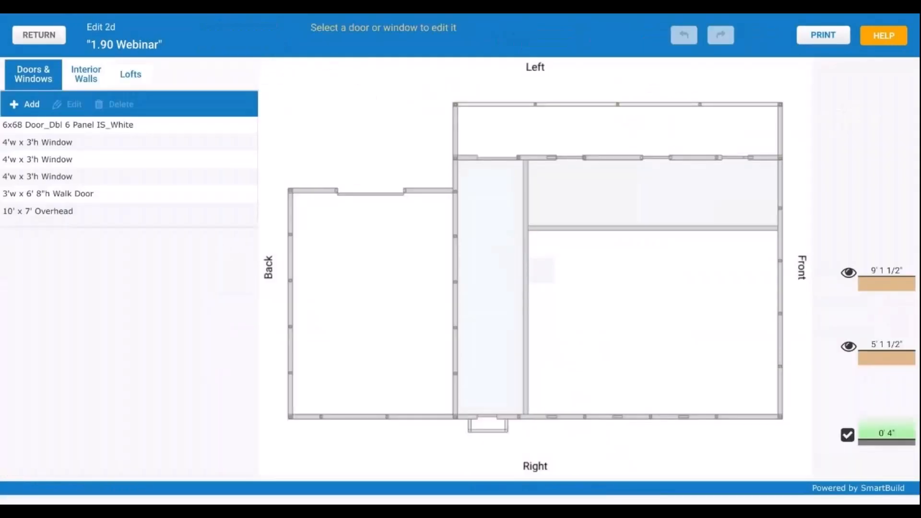
pyautogui.click(885, 272)
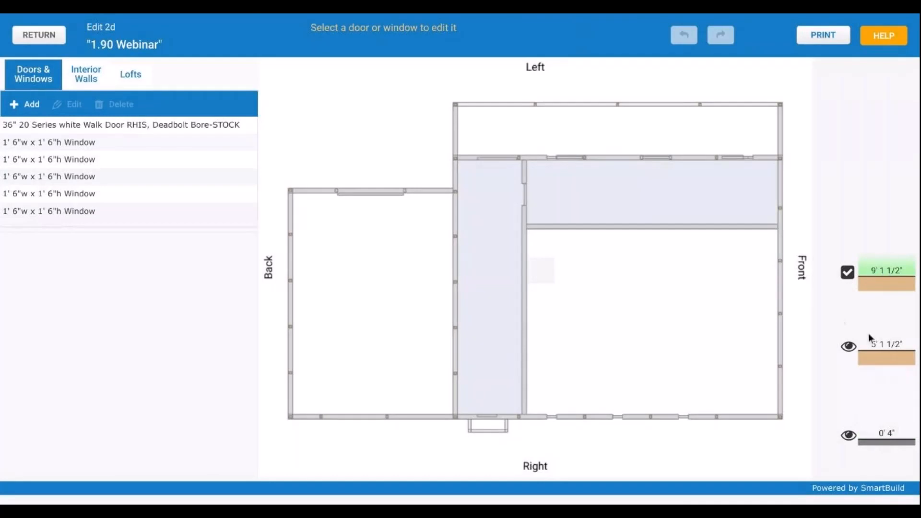
pyautogui.click(847, 435)
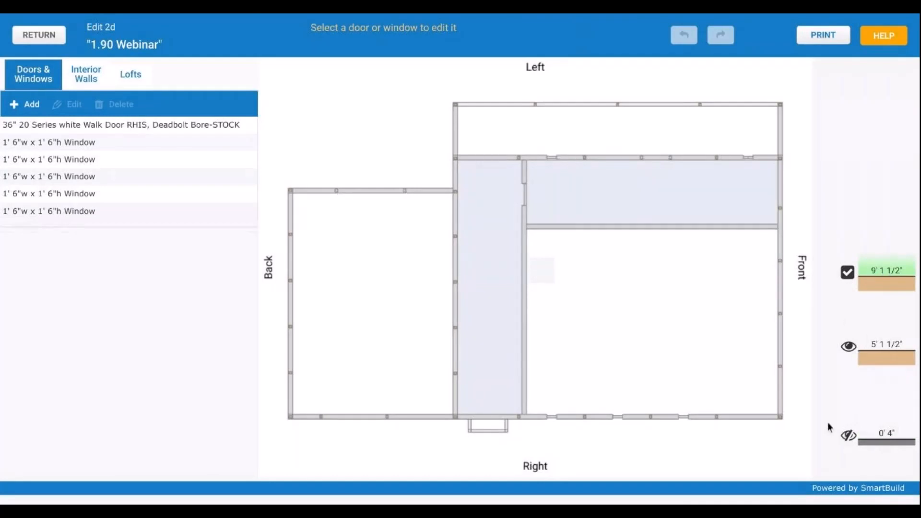
pyautogui.click(56, 39)
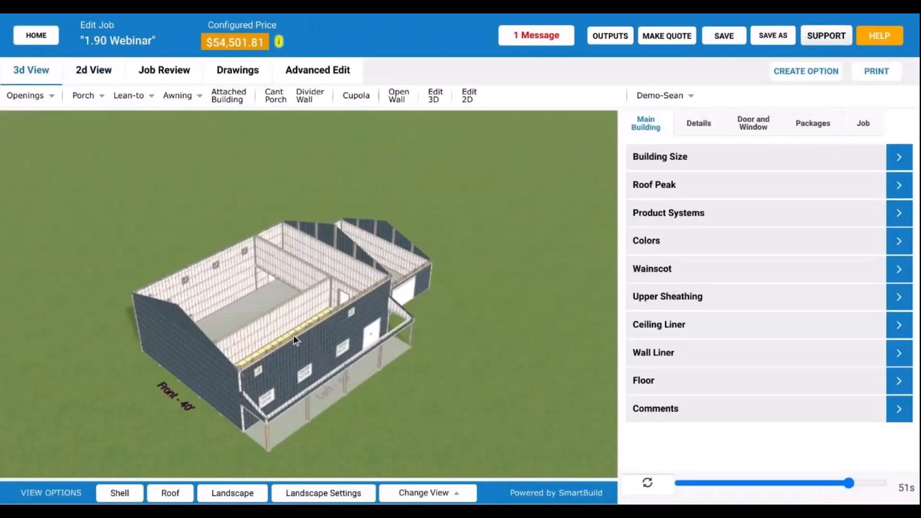
# Examine the roofless building and its lofts in 3D from the right wall around to the lean-to side.
pyautogui.moveTo(293, 335); pyautogui.dragTo(499, 306)
pyautogui.scroll(5, 395, 320)
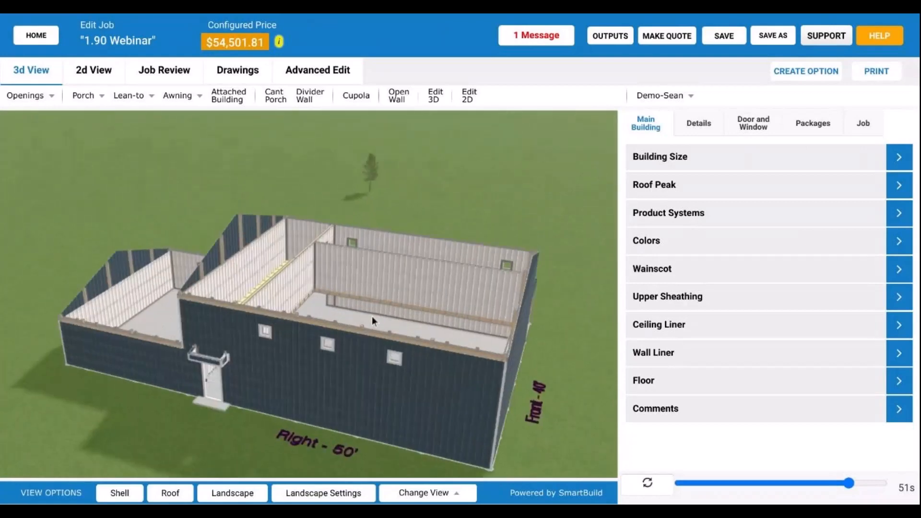
pyautogui.scroll(5, 372, 318)
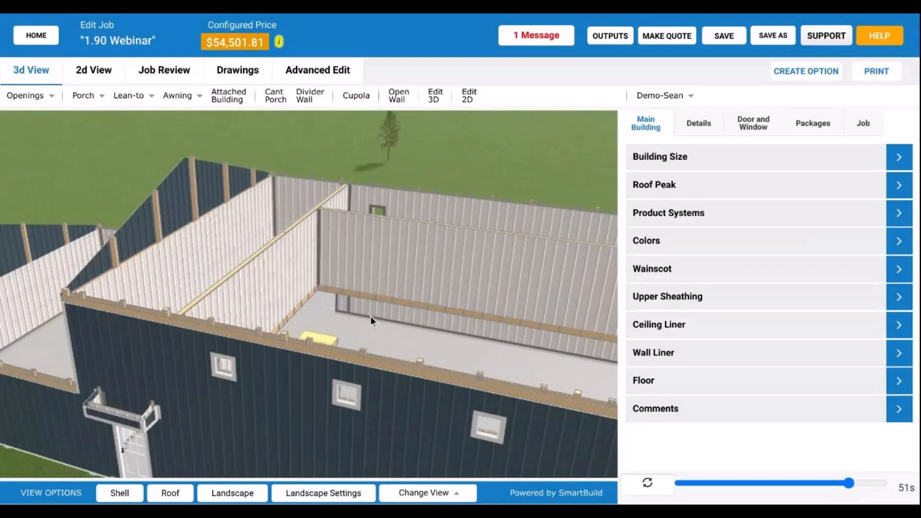
pyautogui.moveTo(371, 315); pyautogui.dragTo(246, 316)
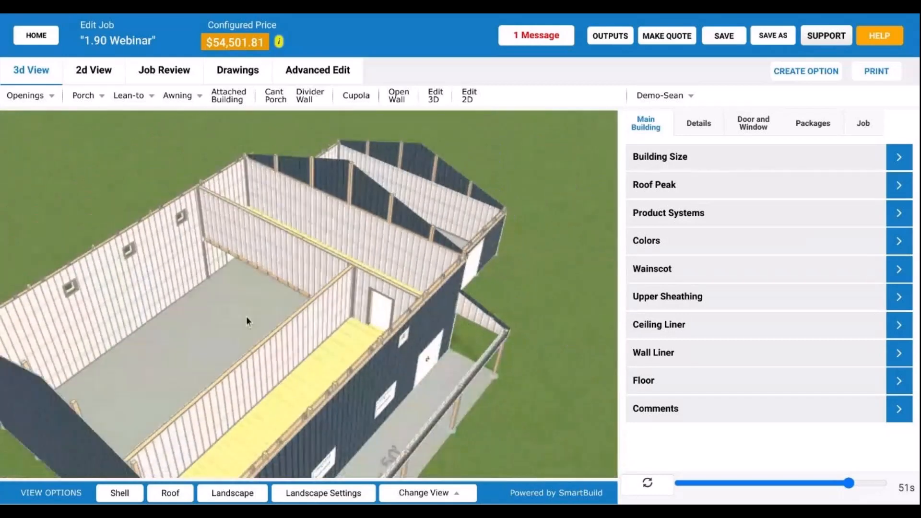
pyautogui.scroll(-5, 246, 315)
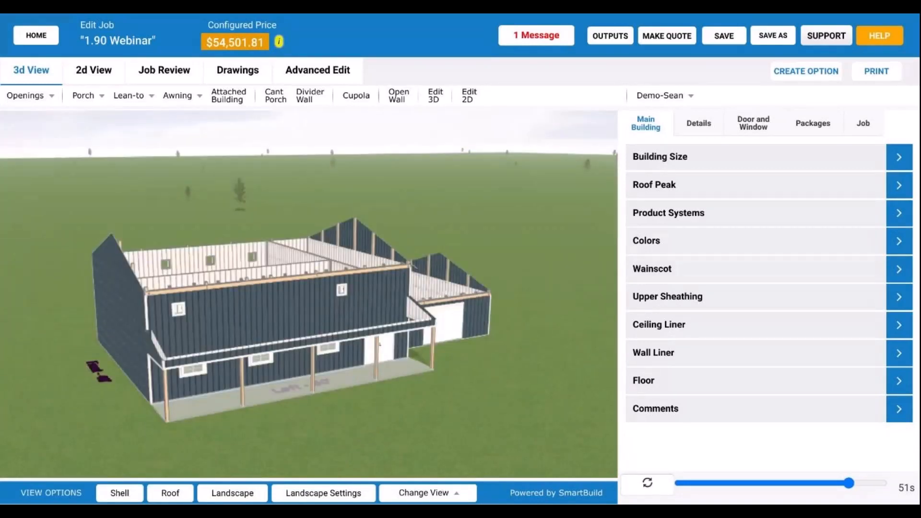
# Visit the 2D plan and return to 3D to view all the lofts from above the front wall.
pyautogui.click(99, 78)
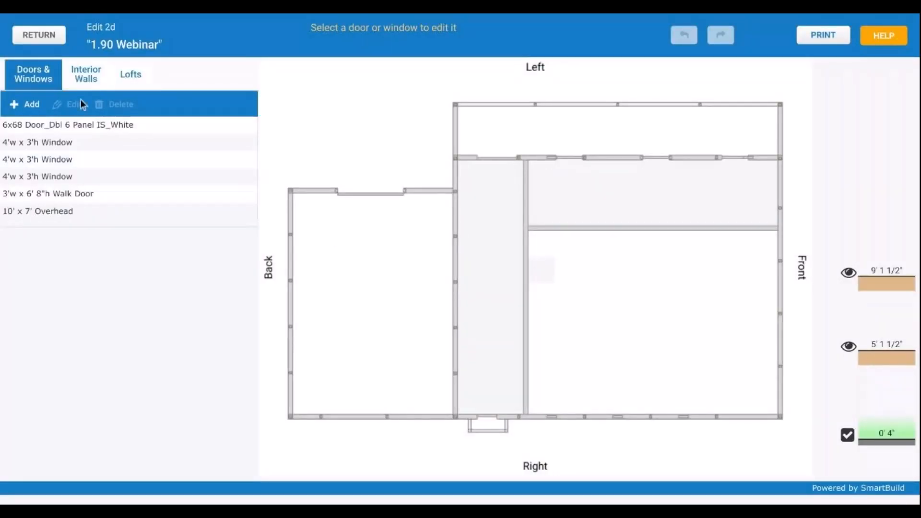
pyautogui.click(59, 35)
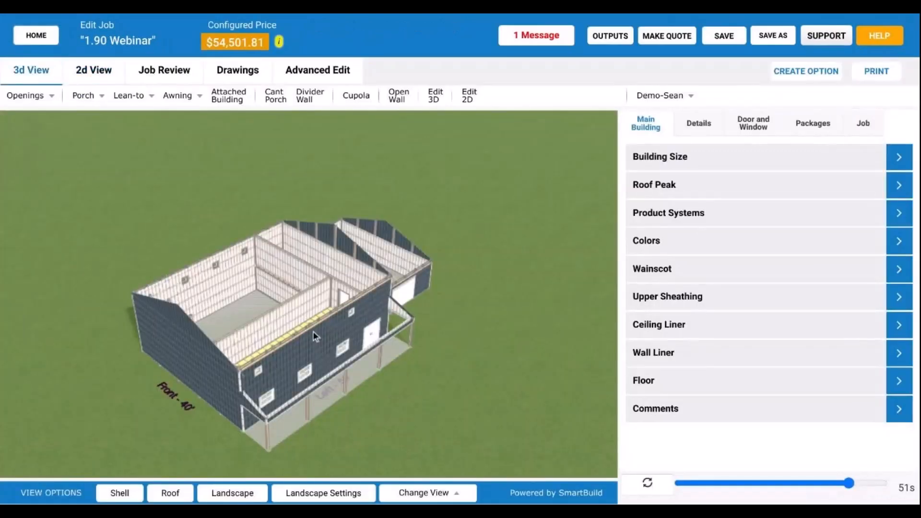
pyautogui.moveTo(315, 332); pyautogui.dragTo(289, 329)
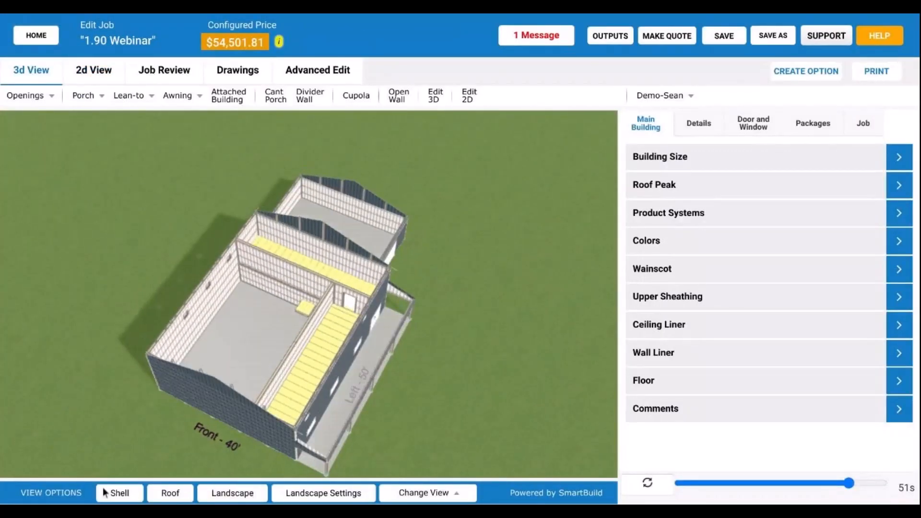
# Cycle the roof display through its roof-on and loft visibility states until only the small loft is displayed.
pyautogui.click(172, 496)
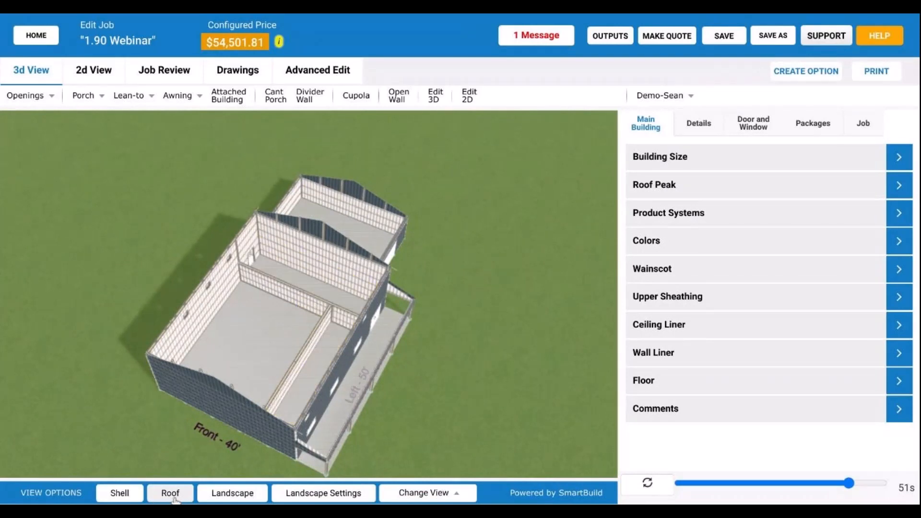
pyautogui.click(172, 497)
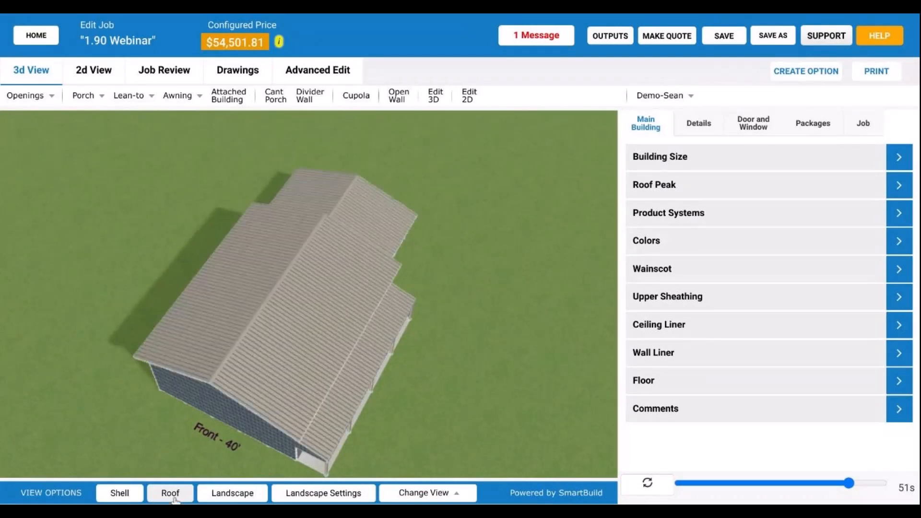
pyautogui.click(173, 497)
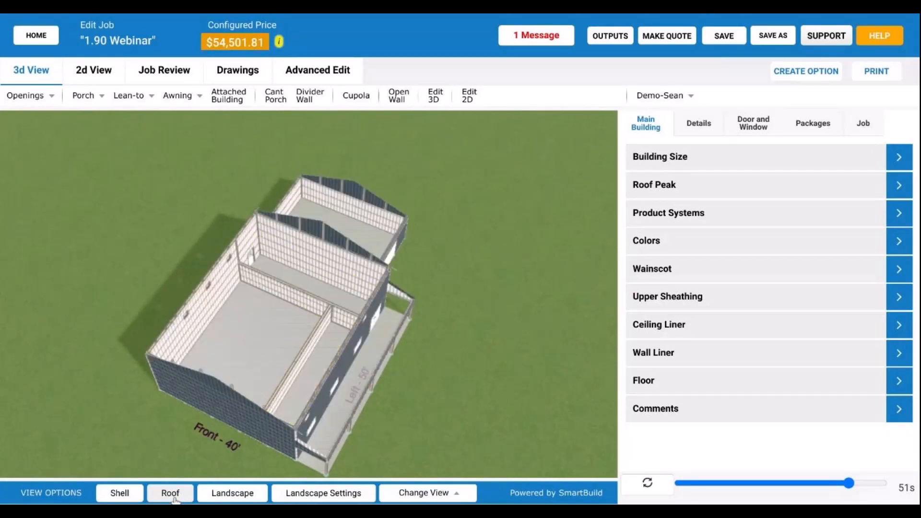
pyautogui.click(173, 497)
pyautogui.click(172, 497)
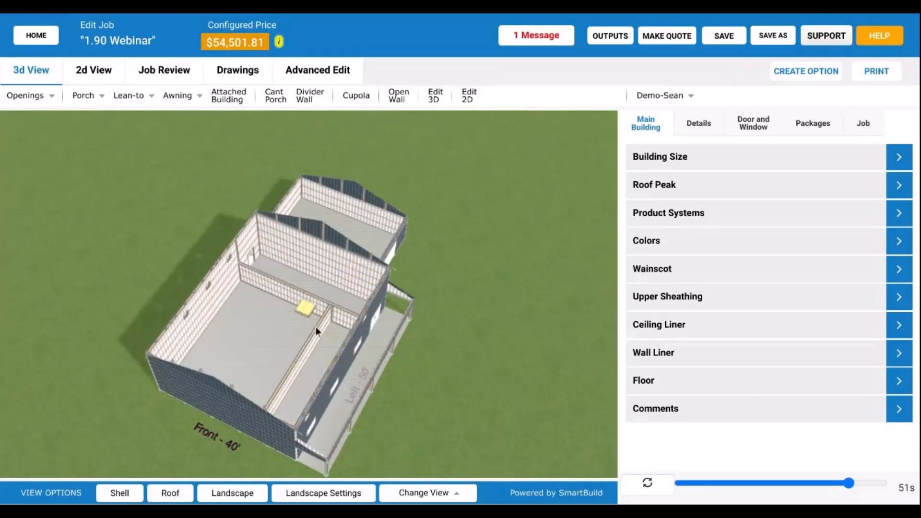
# Examine the small loft at close range, restore the roof, and view the exterior from the lean-to side.
pyautogui.scroll(1, 316, 326)
pyautogui.scroll(3, 313, 326)
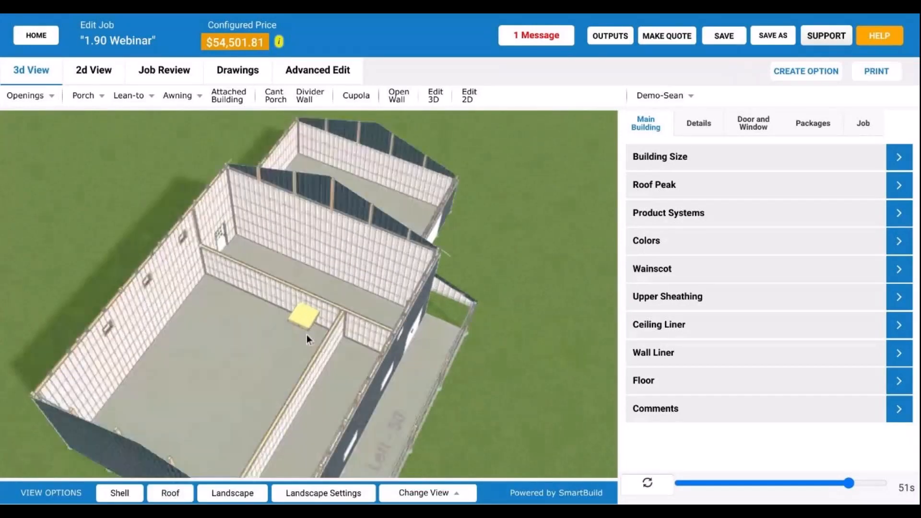
pyautogui.scroll(3, 309, 343)
pyautogui.click(169, 494)
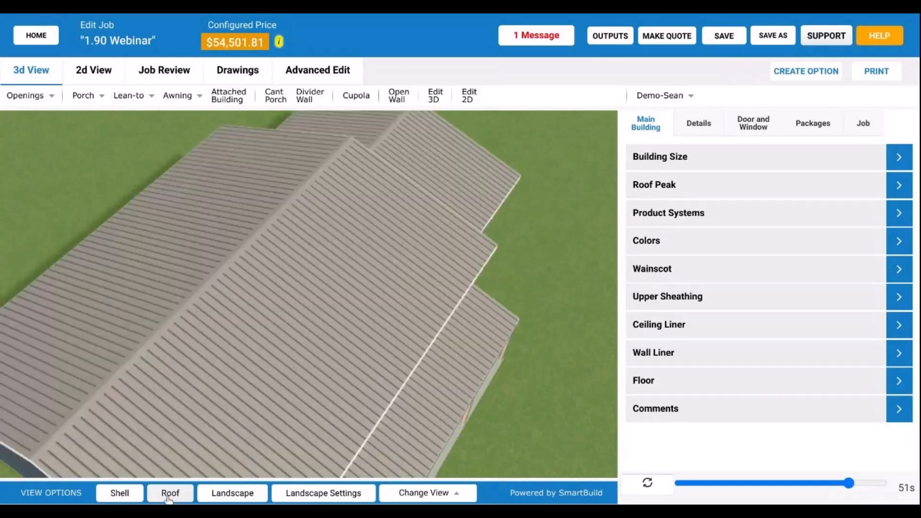
pyautogui.scroll(-3, 417, 335)
pyautogui.moveTo(417, 336); pyautogui.dragTo(353, 316)
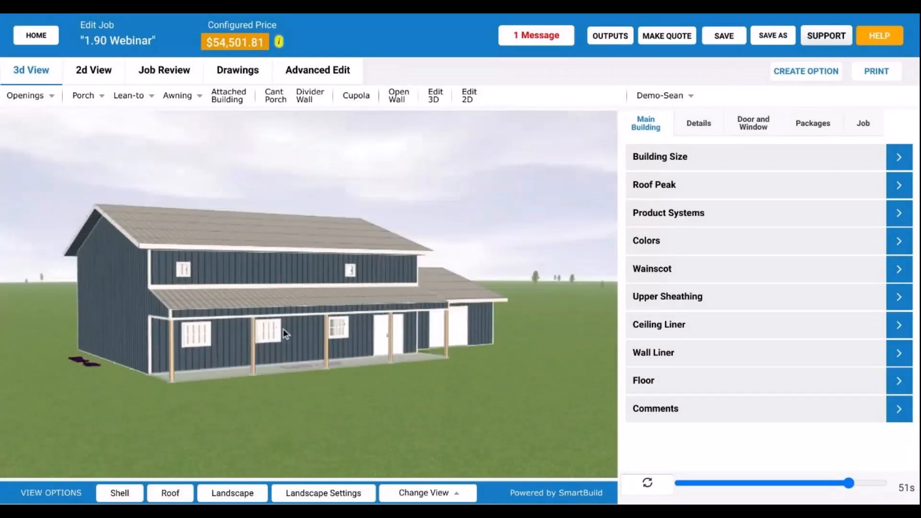
# Take the roof off with all lofts displayed, and hide the upper lofts to examine the small loft and ground-floor walls.
pyautogui.click(165, 494)
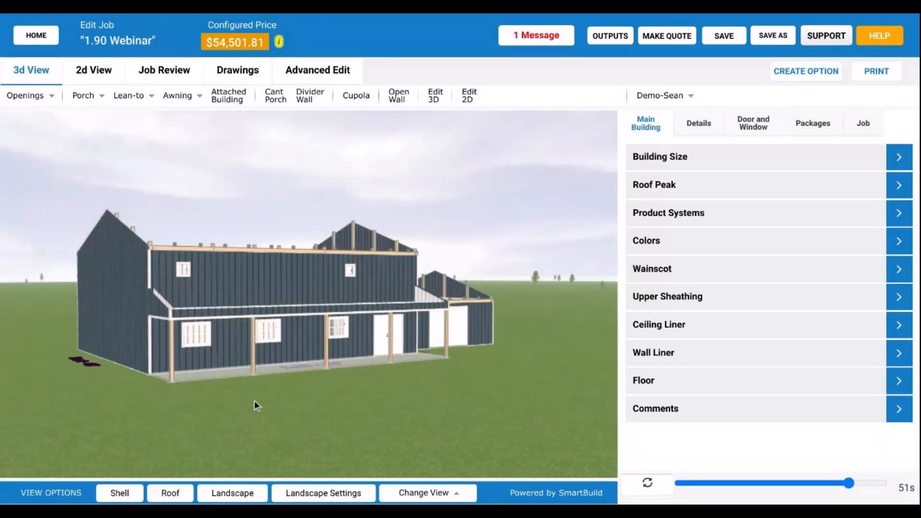
pyautogui.moveTo(254, 401); pyautogui.dragTo(334, 379)
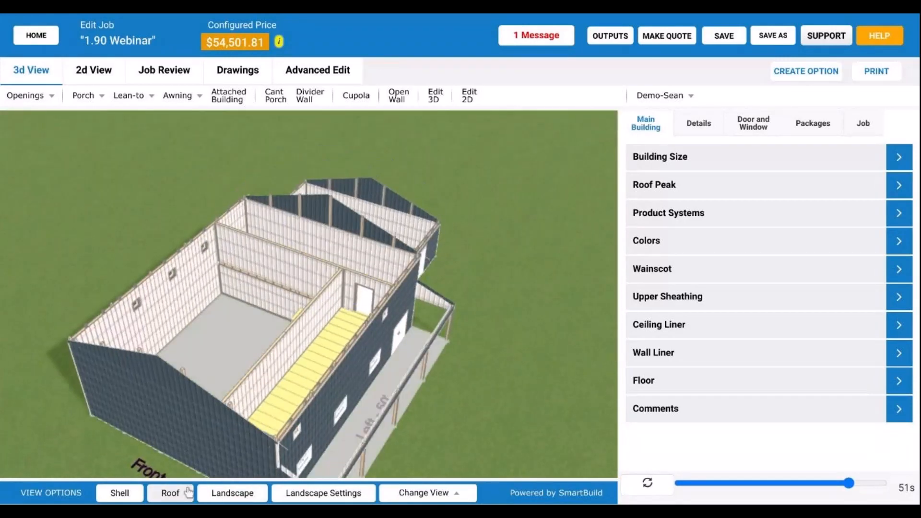
pyautogui.click(187, 492)
pyautogui.scroll(3, 225, 328)
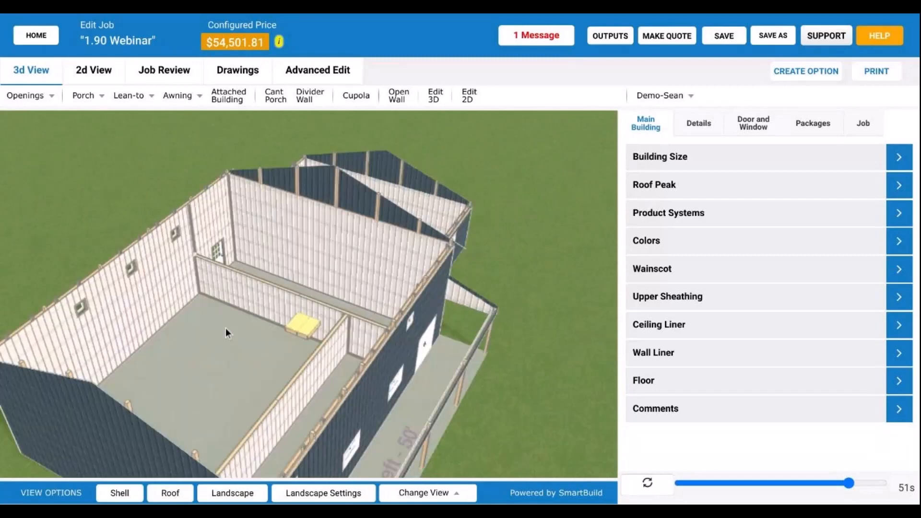
pyautogui.scroll(2, 280, 330)
pyautogui.moveTo(286, 338); pyautogui.dragTo(244, 302)
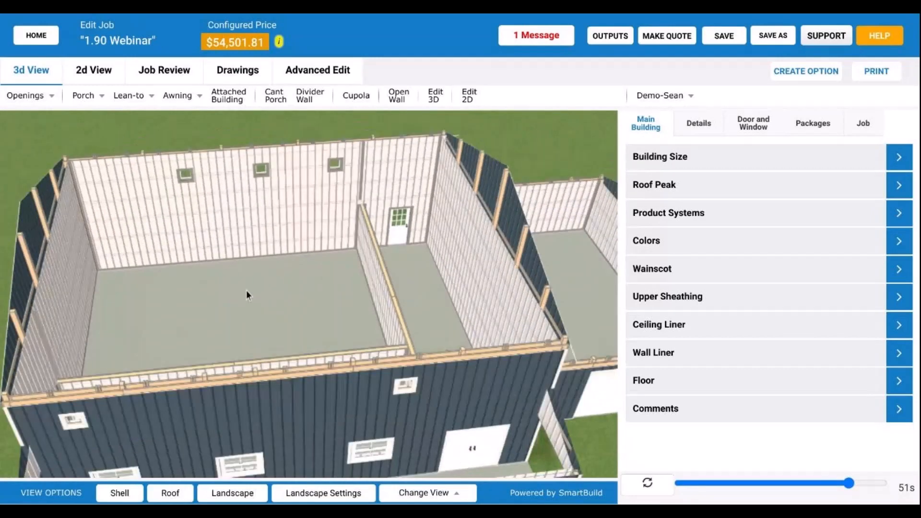
# Restore the complete building with its roof, view it from the lean-to side, and hide the configured price.
pyautogui.click(122, 494)
pyautogui.click(164, 497)
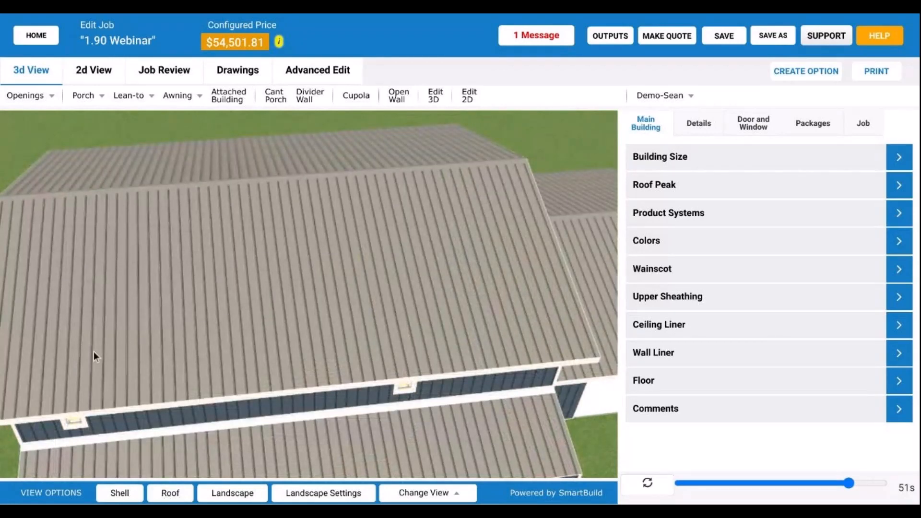
pyautogui.scroll(-5, 263, 381)
pyautogui.moveTo(263, 382); pyautogui.dragTo(260, 361)
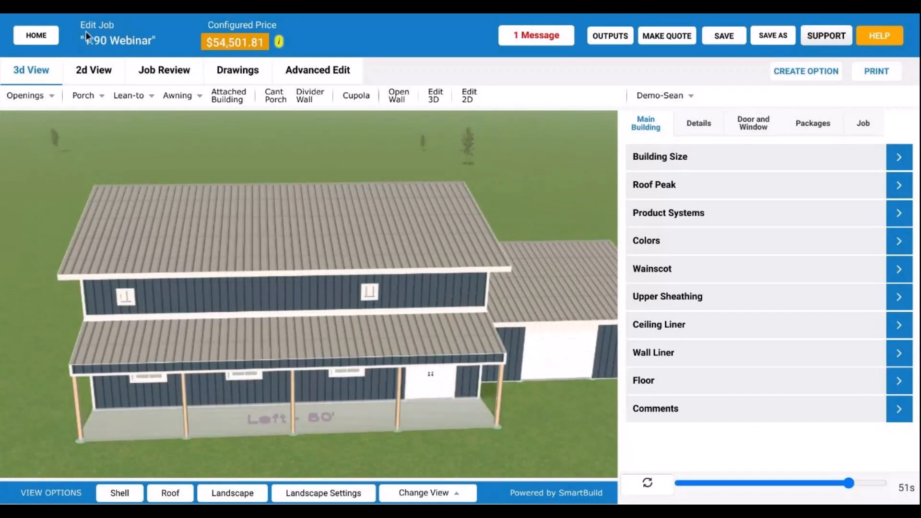
pyautogui.click(124, 45)
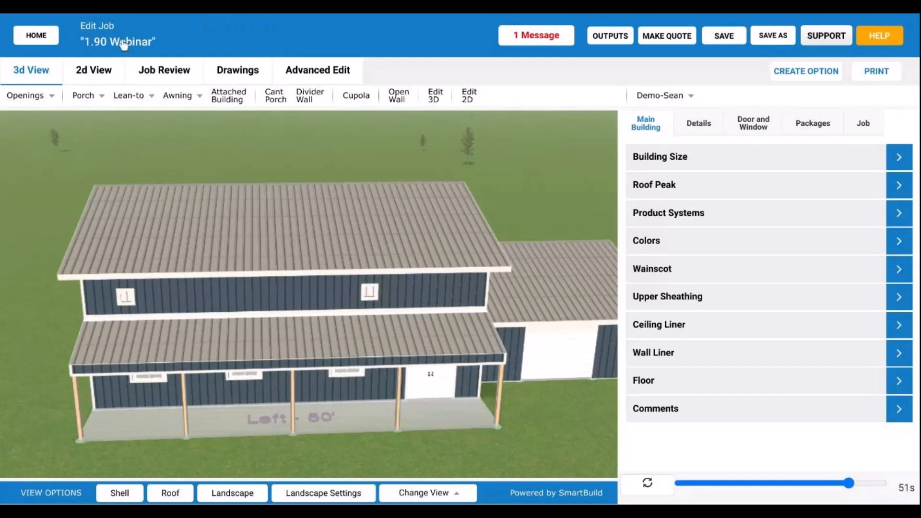
# Check the job review summary with the configured price shown, hide the price again, and look through the Framing materials.
pyautogui.click(150, 69)
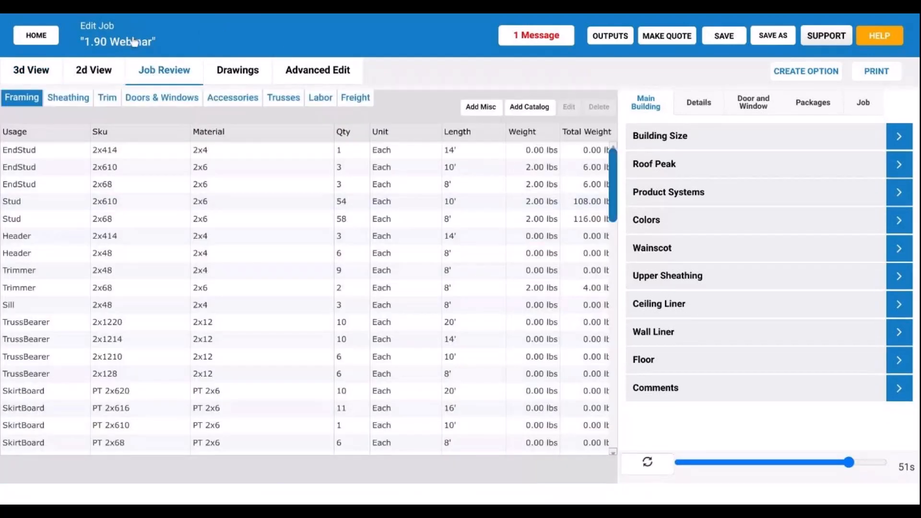
pyautogui.click(34, 96)
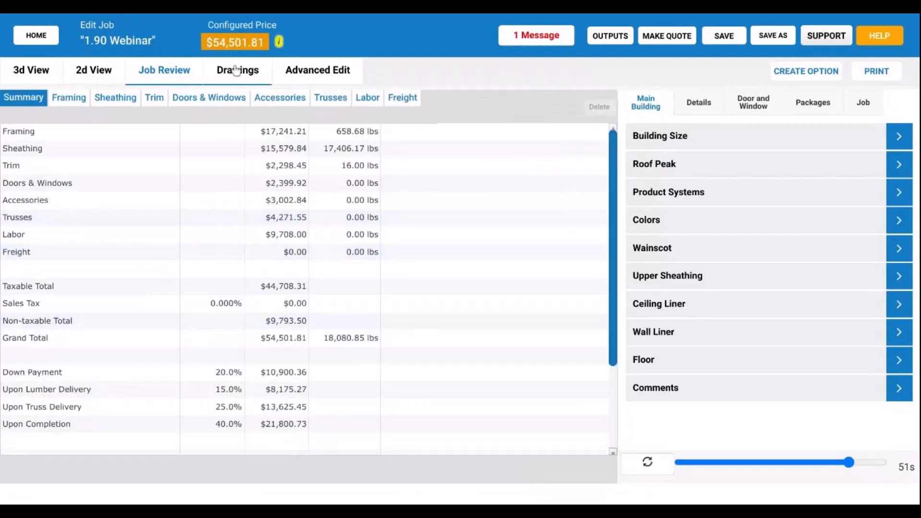
pyautogui.click(115, 42)
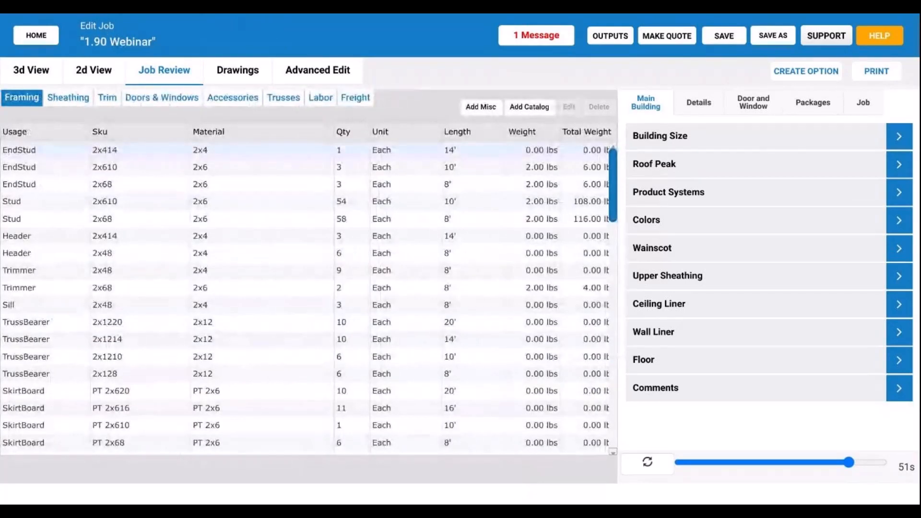
pyautogui.scroll(-5, 309, 275)
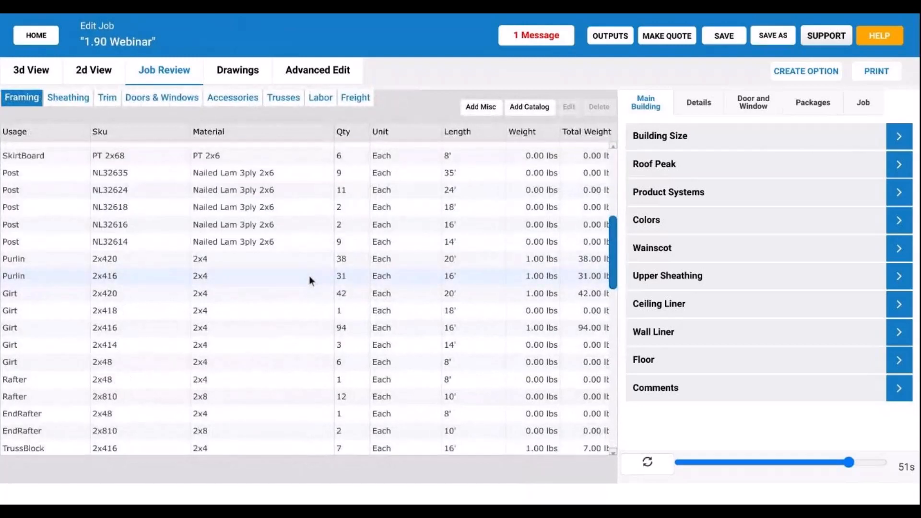
pyautogui.scroll(5, 213, 279)
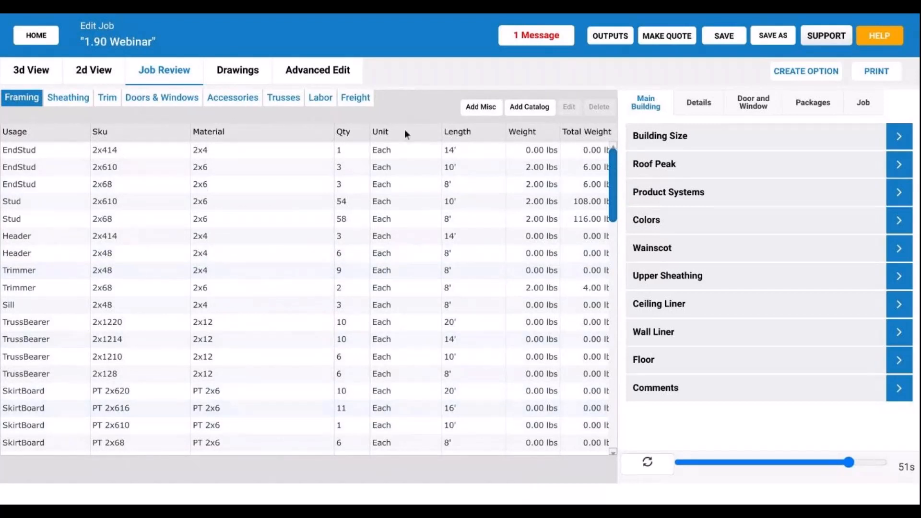
# View the building from the lean-to side in 3D, and select interior wall INT-3 on the 9' 1 1/2" level in 2D.
pyautogui.click(34, 71)
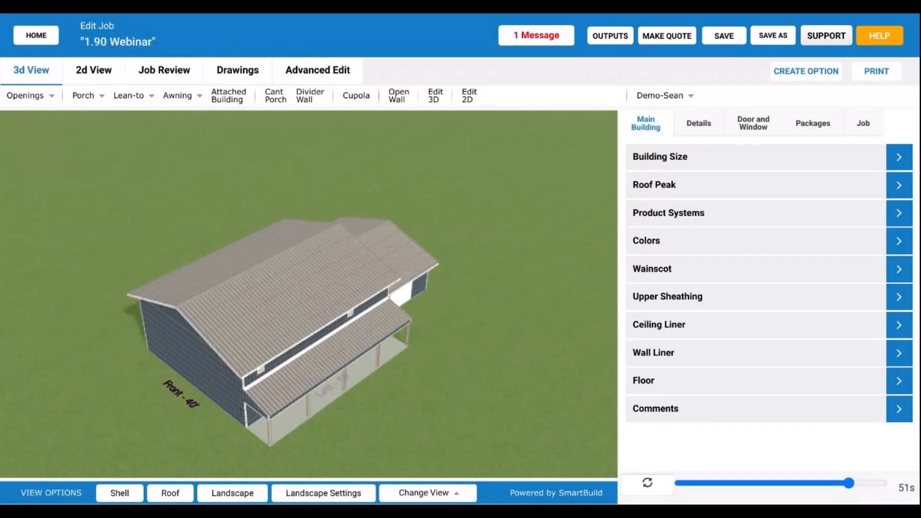
pyautogui.moveTo(415, 346); pyautogui.dragTo(378, 313)
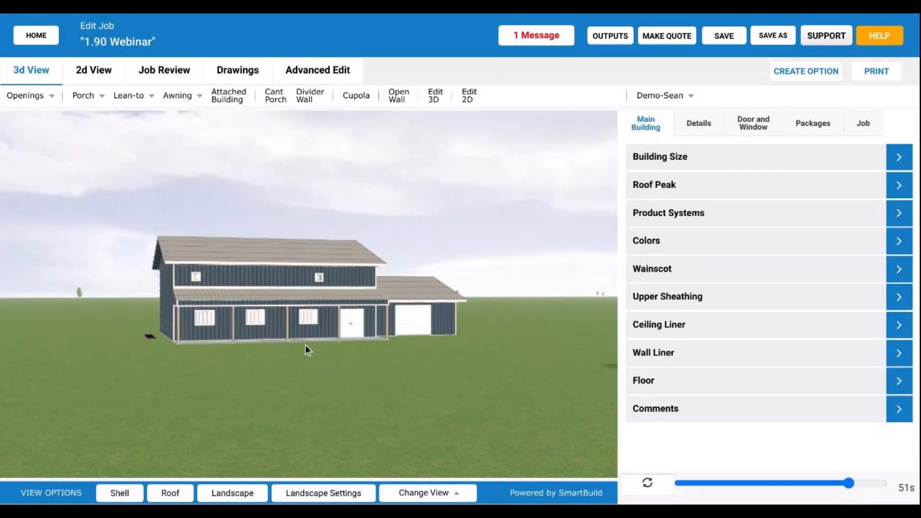
pyautogui.click(96, 72)
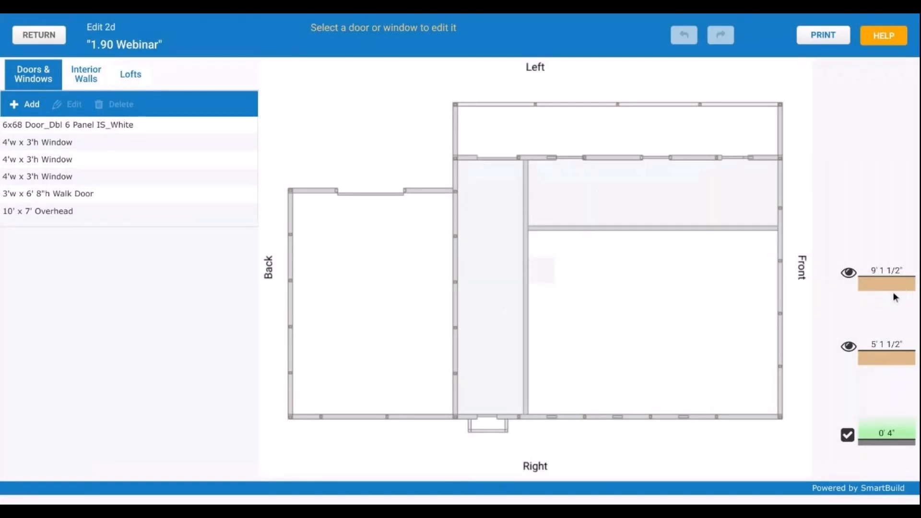
pyautogui.click(886, 281)
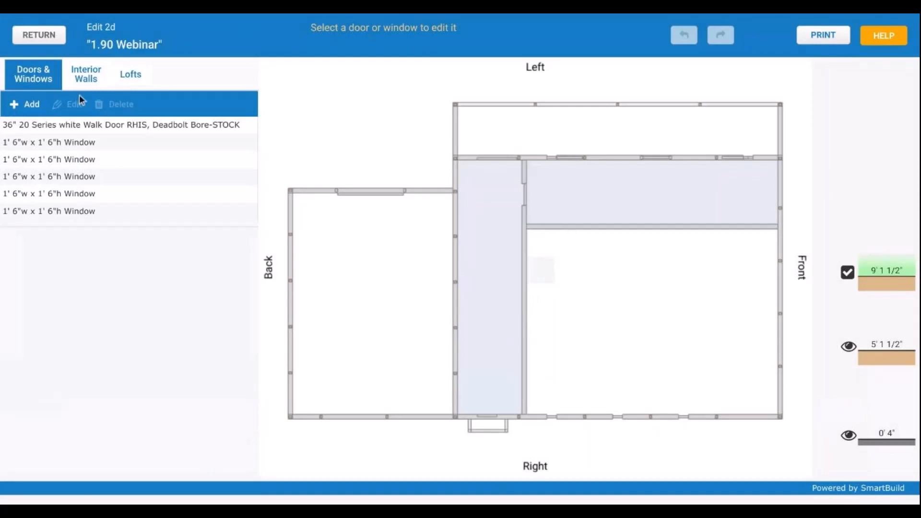
pyautogui.click(87, 81)
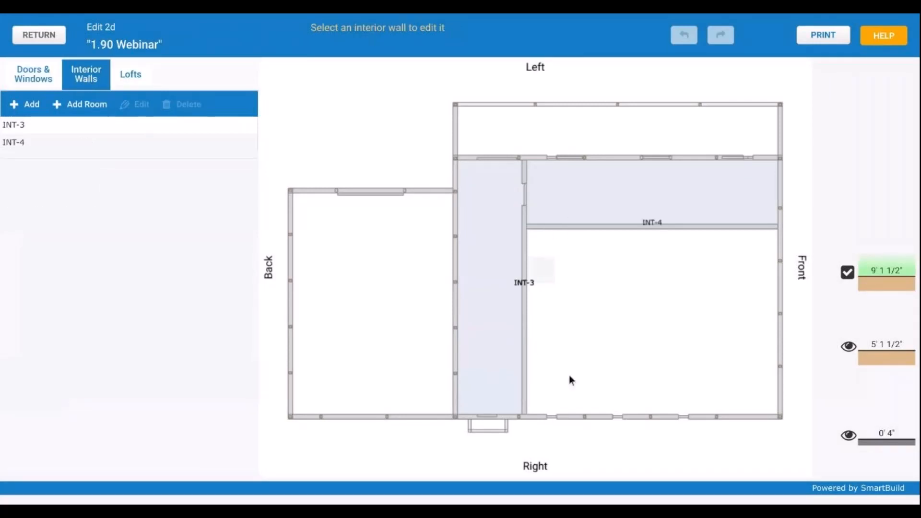
pyautogui.click(526, 329)
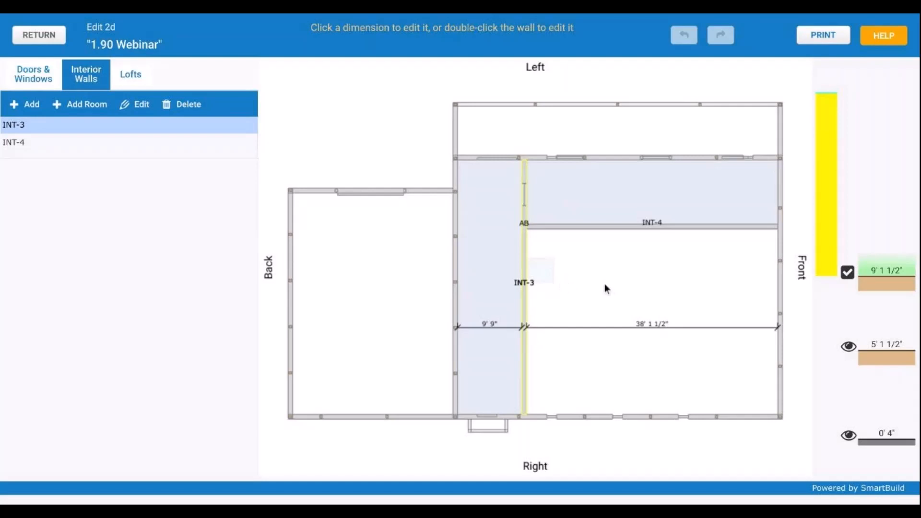
# View the 3D model from underneath, and look through the complete Framing materials list in the job review.
pyautogui.click(44, 39)
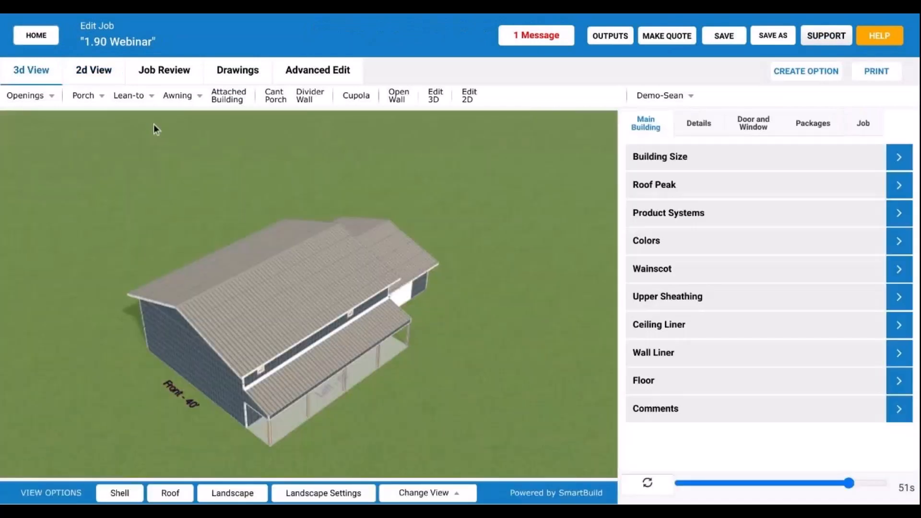
pyautogui.moveTo(277, 323); pyautogui.dragTo(379, 320)
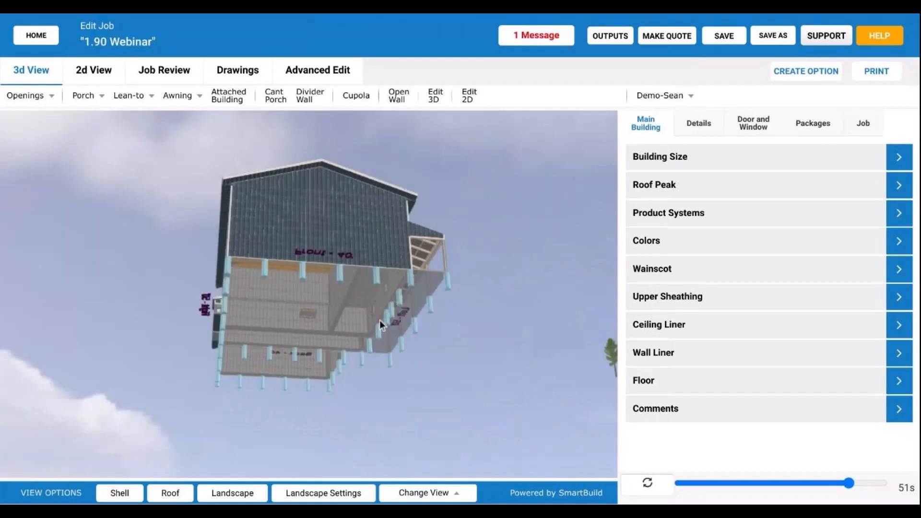
pyautogui.click(169, 70)
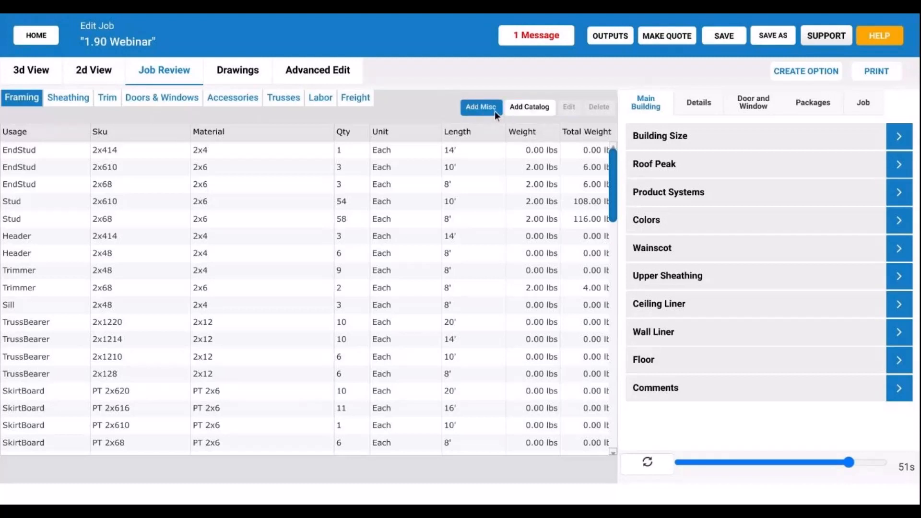
pyautogui.scroll(-10, 408, 302)
pyautogui.scroll(-2, 408, 306)
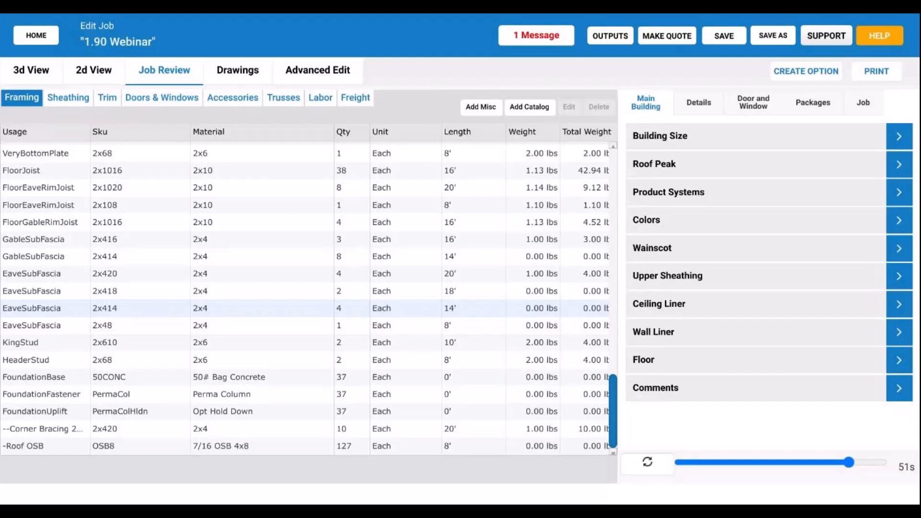
pyautogui.scroll(5, 394, 305)
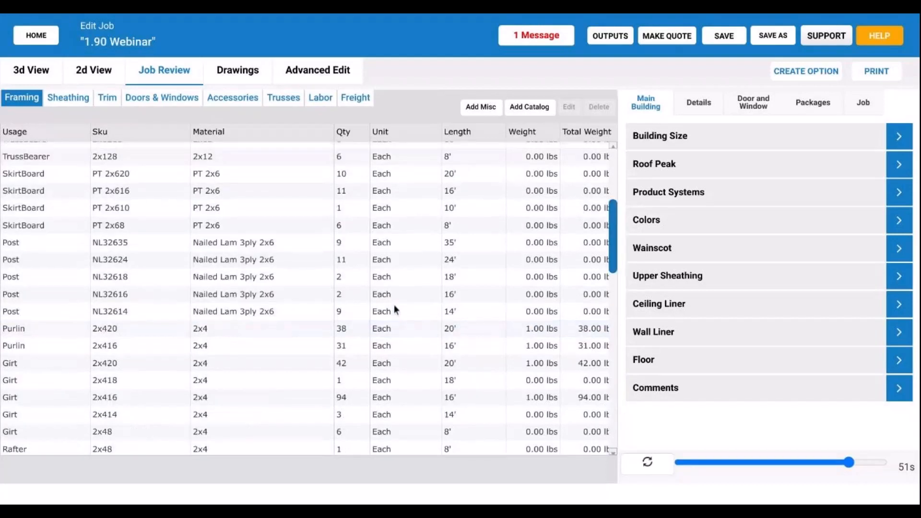
pyautogui.scroll(4, 394, 306)
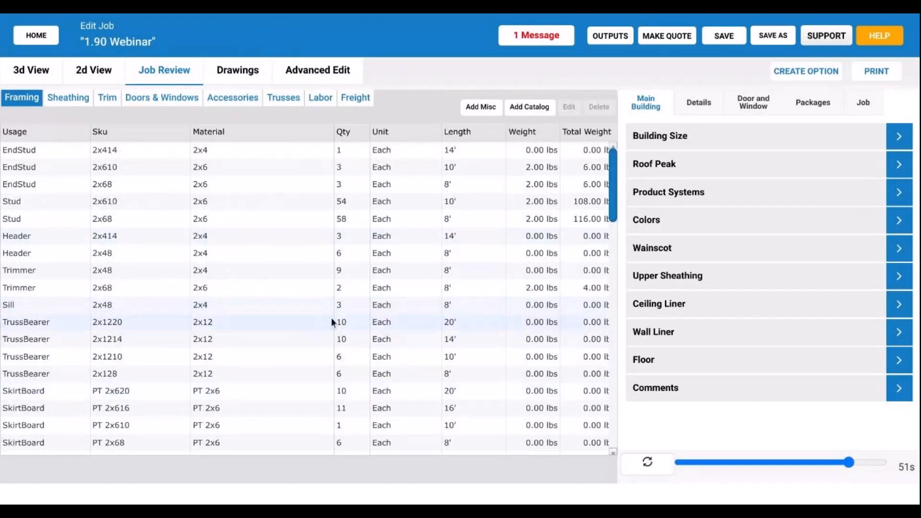
pyautogui.scroll(-10, 331, 321)
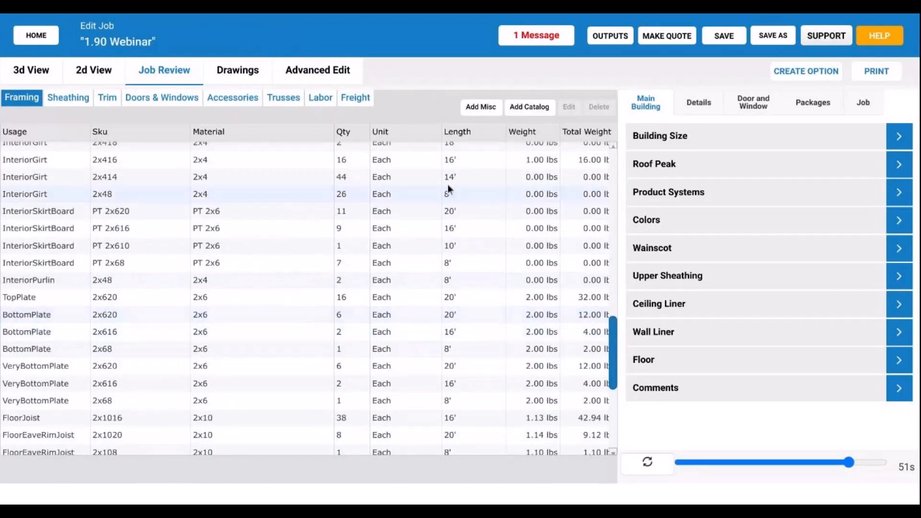
pyautogui.scroll(-5, 321, 366)
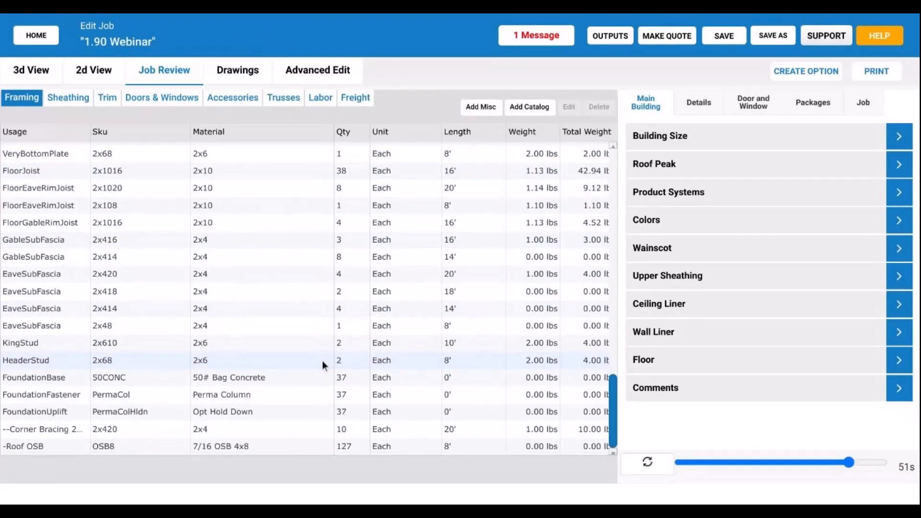
# Inspect the forms for adding catalog and miscellaneous materials to the framing list, and close both without saving.
pyautogui.click(532, 110)
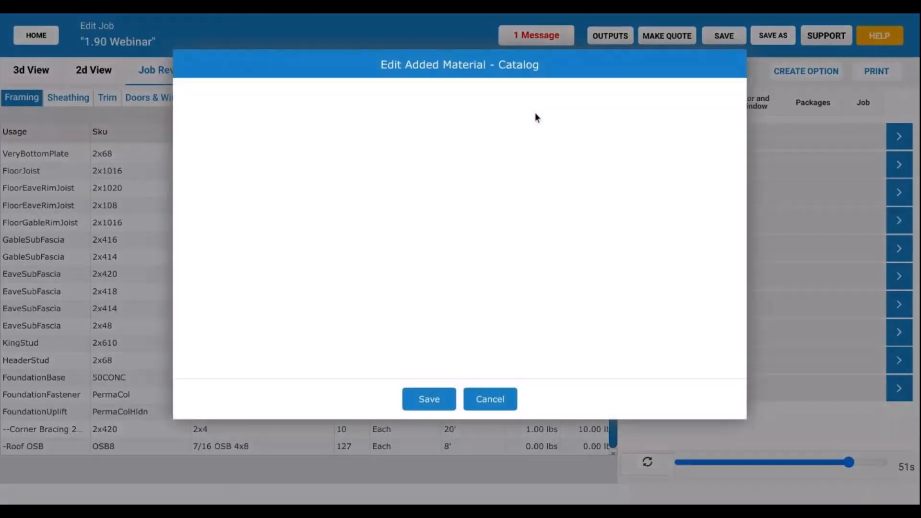
pyautogui.click(498, 401)
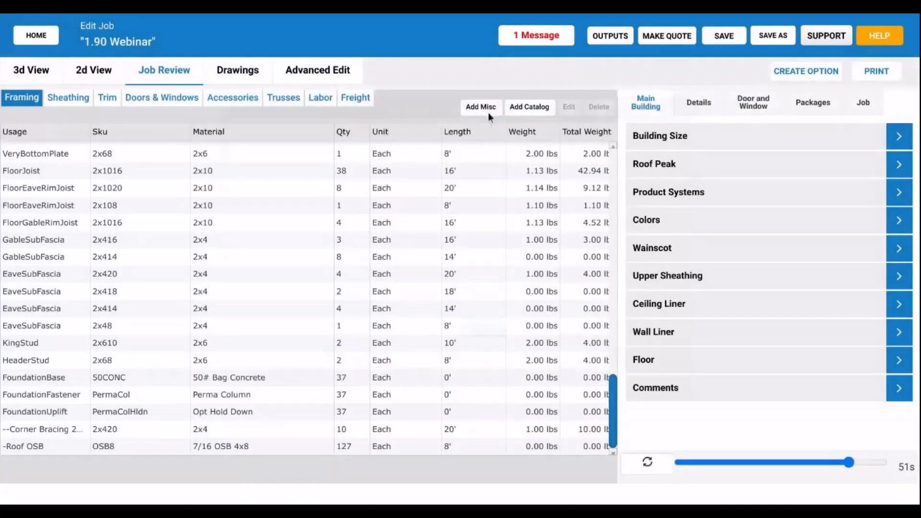
pyautogui.click(487, 110)
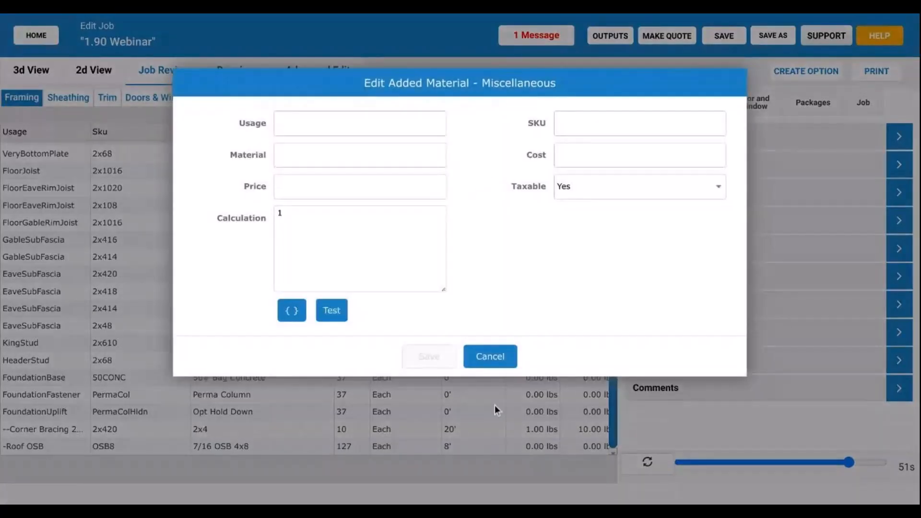
pyautogui.click(489, 355)
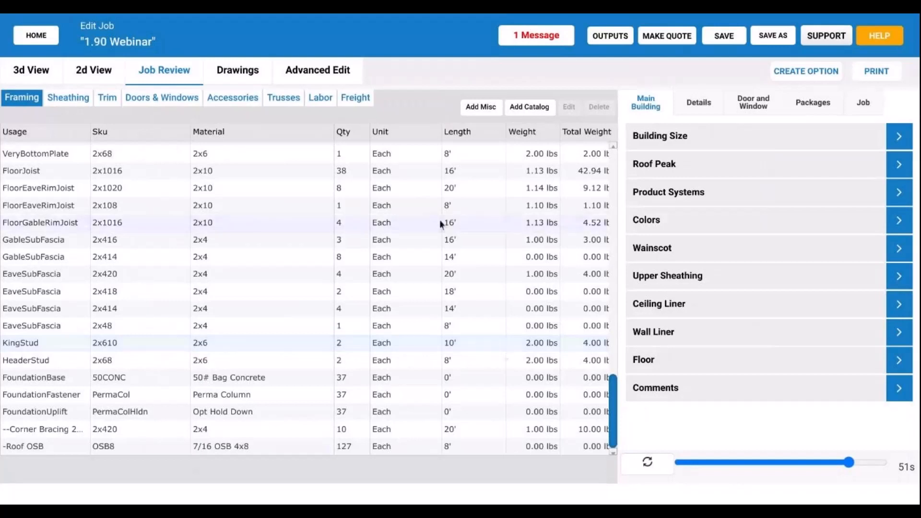
# Hide the shell and roof of the 3D model and examine the loft joists and interior wall framing at close range.
pyautogui.click(38, 75)
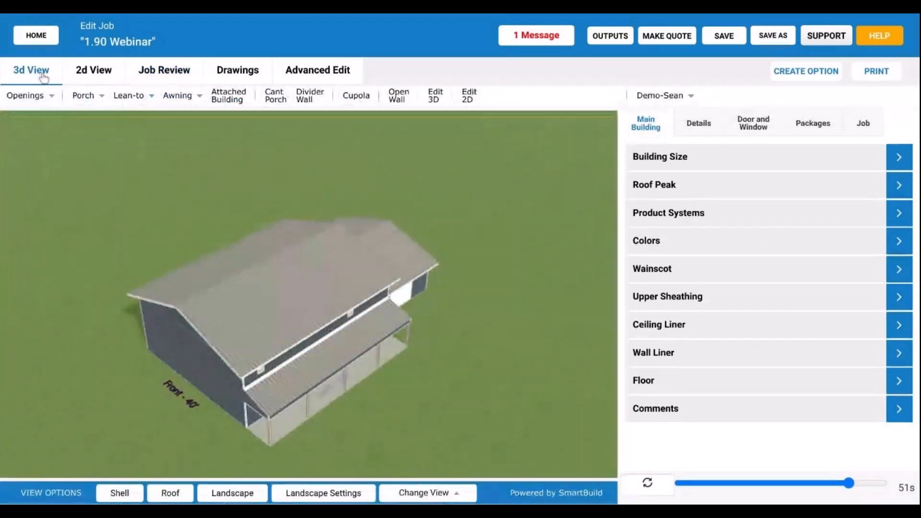
pyautogui.click(119, 492)
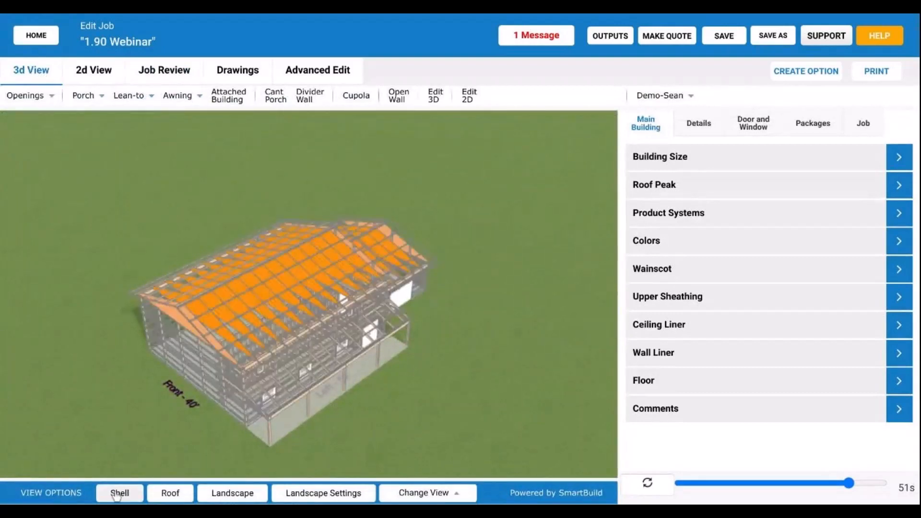
pyautogui.moveTo(197, 364); pyautogui.dragTo(207, 464)
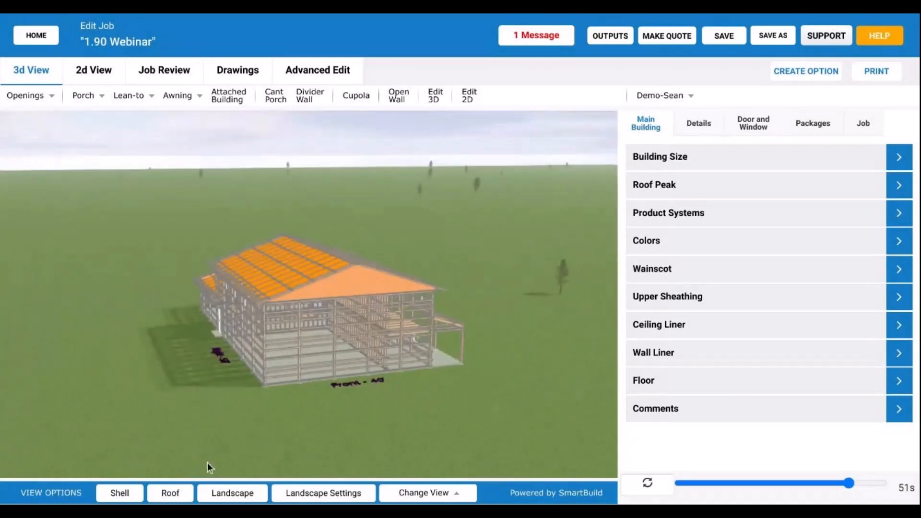
pyautogui.click(184, 501)
pyautogui.moveTo(317, 307); pyautogui.dragTo(362, 351)
pyautogui.scroll(6, 344, 273)
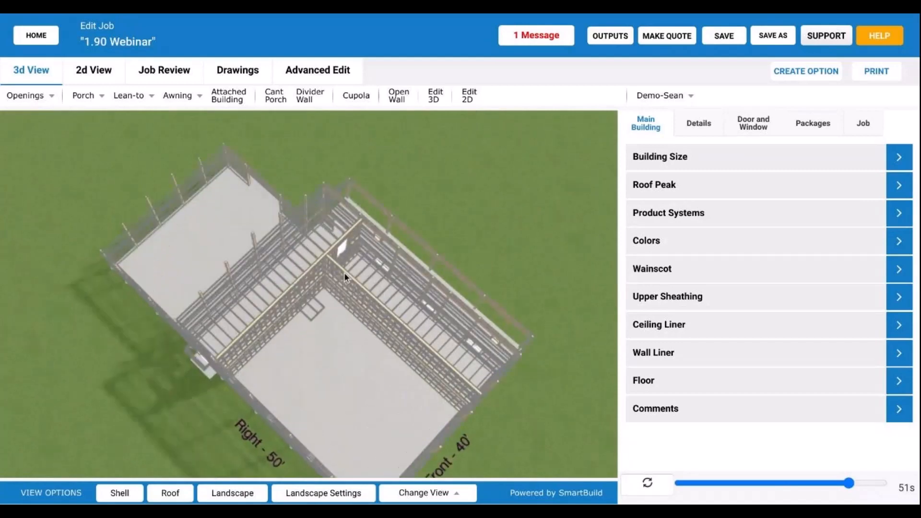
pyautogui.scroll(8, 347, 278)
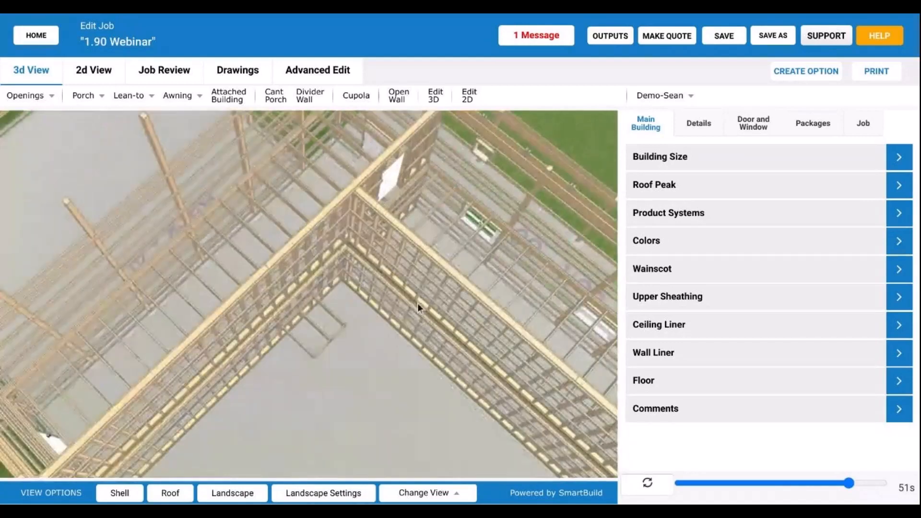
pyautogui.moveTo(417, 303); pyautogui.dragTo(294, 320)
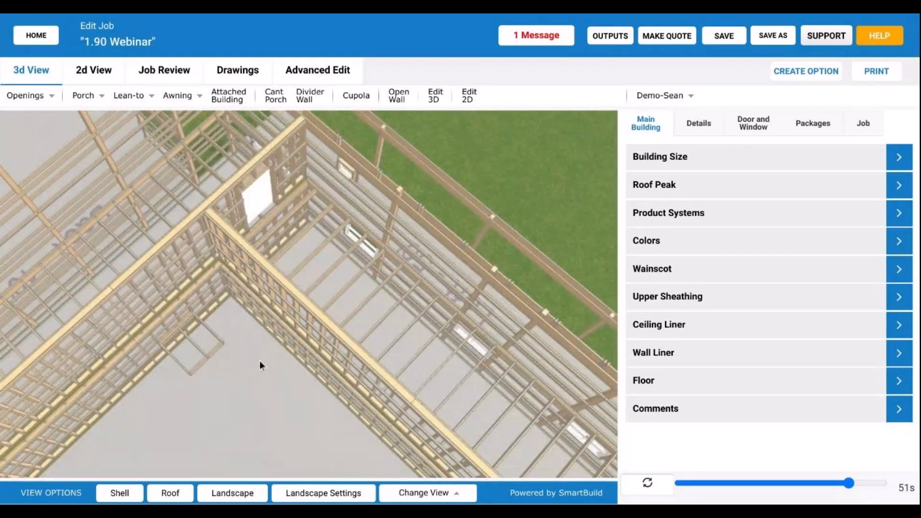
pyautogui.moveTo(260, 361); pyautogui.dragTo(231, 322)
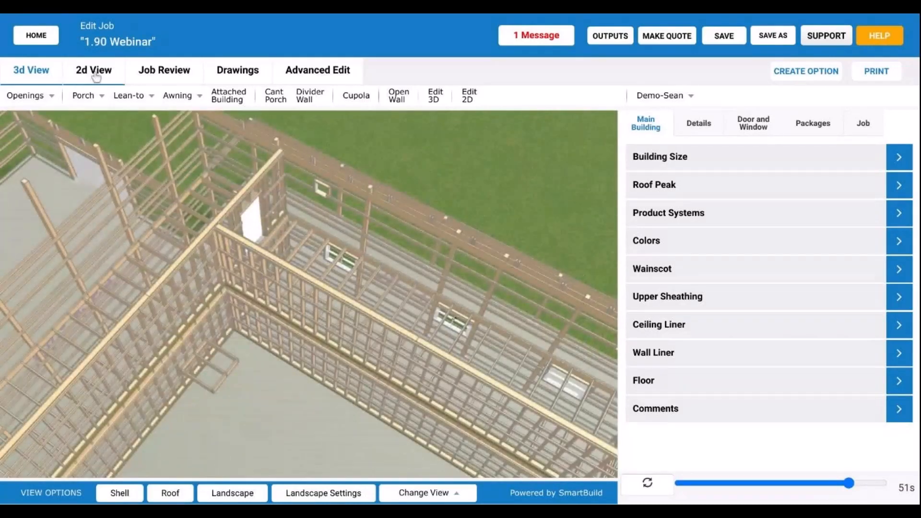
# Inspect the Joist Material options in the settings of Loft-1 on the 9' 1 1/2" level, and close them without changes.
pyautogui.click(95, 76)
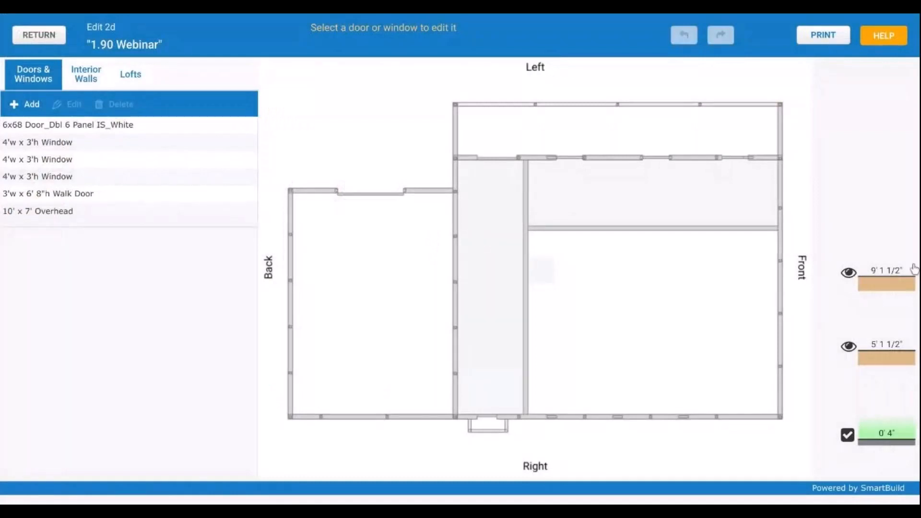
pyautogui.click(913, 269)
pyautogui.click(130, 74)
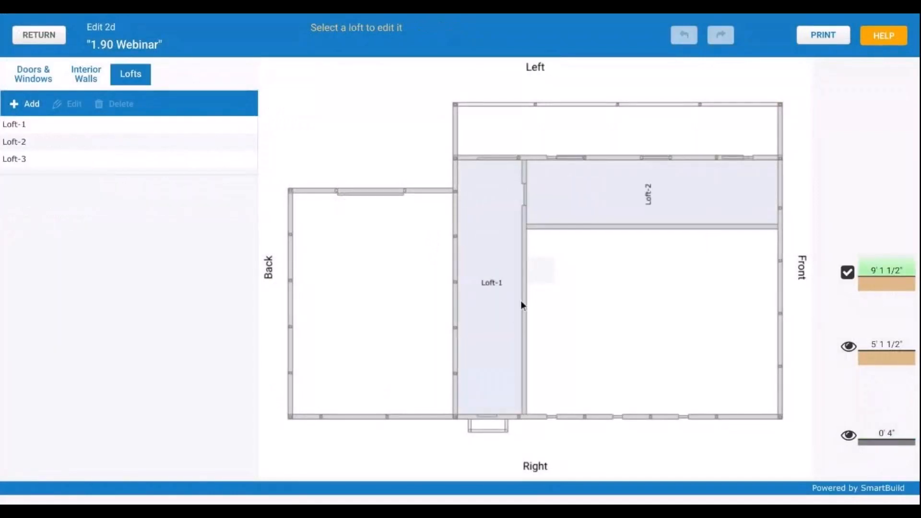
pyautogui.click(501, 283)
pyautogui.doubleClick(501, 283)
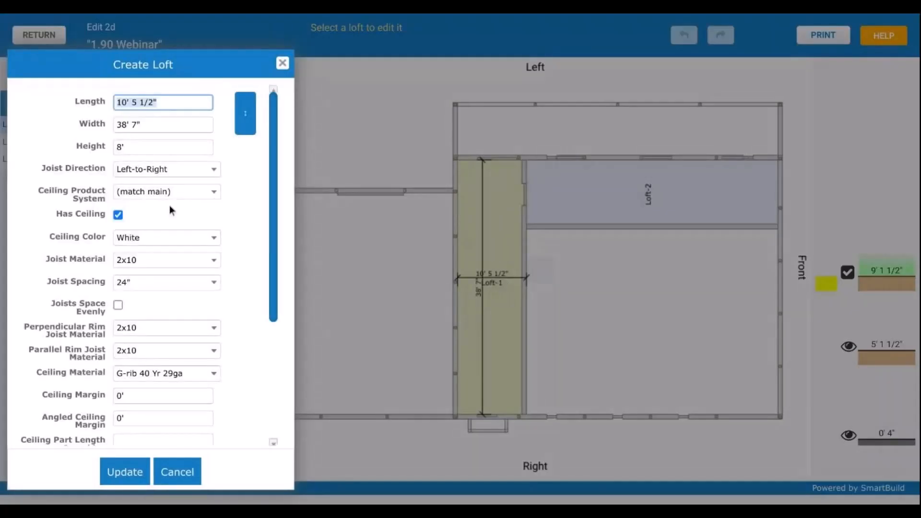
pyautogui.click(162, 260)
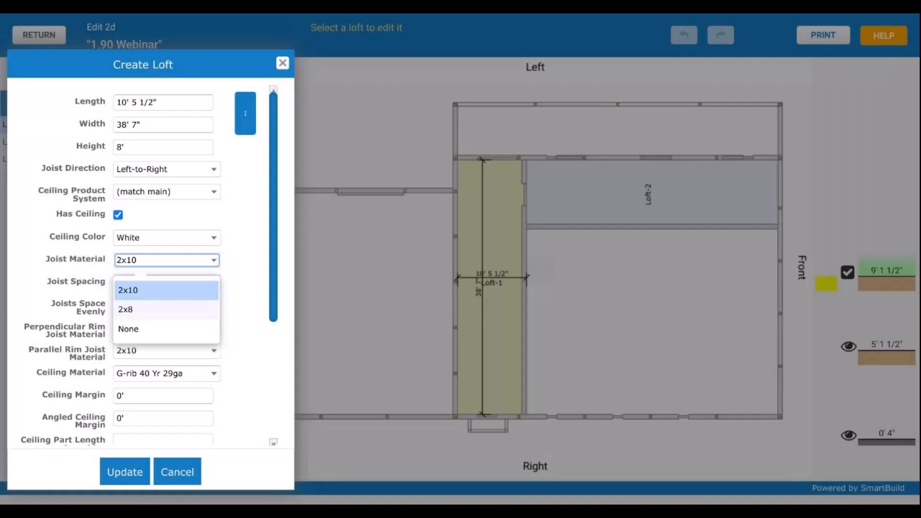
pyautogui.click(190, 469)
pyautogui.click(192, 468)
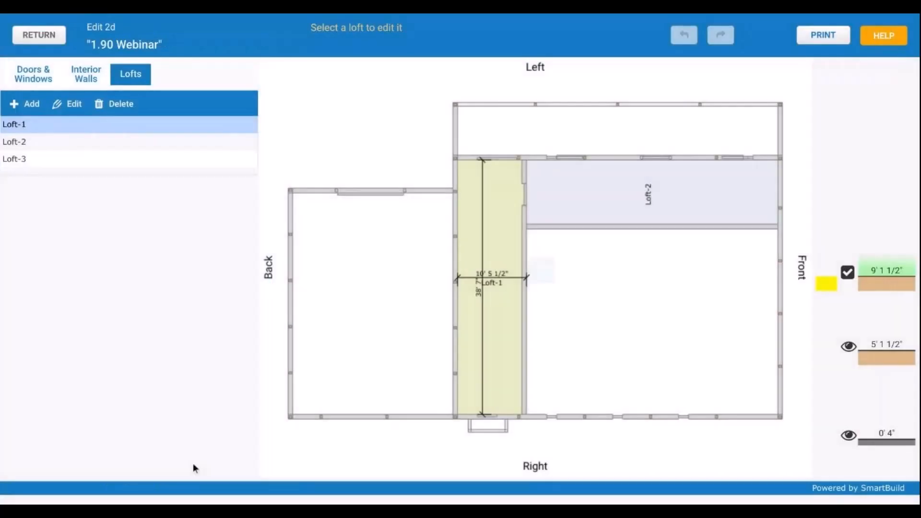
# Deselect Loft-1, leave the 2D editor, and examine the loft joists and interior wall framing in the 3D model.
pyautogui.click(398, 456)
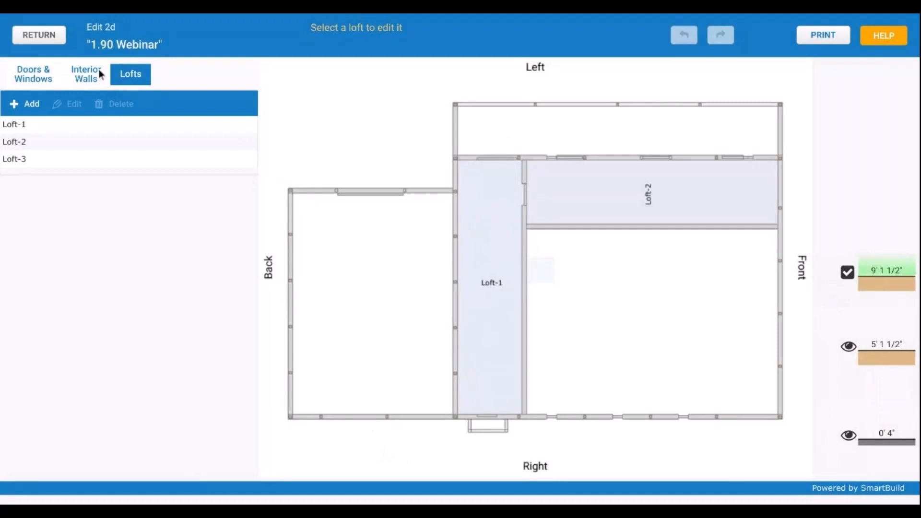
pyautogui.click(39, 35)
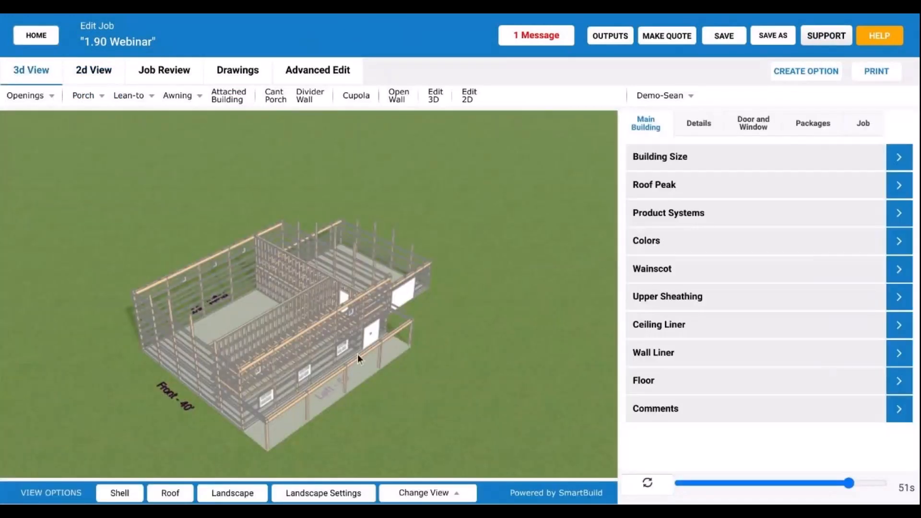
pyautogui.moveTo(296, 347); pyautogui.dragTo(304, 386)
pyautogui.scroll(5, 315, 400)
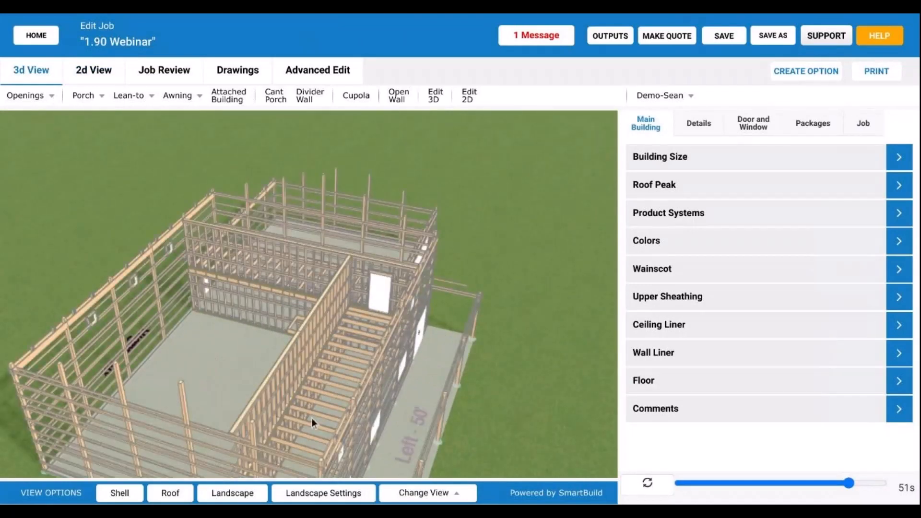
pyautogui.moveTo(312, 418); pyautogui.dragTo(217, 386)
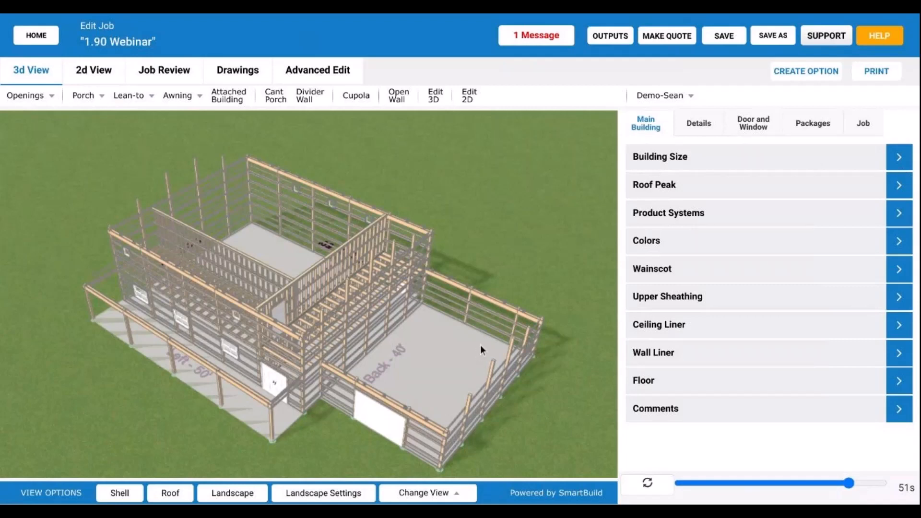
pyautogui.moveTo(480, 344)
pyautogui.mouseDown()
pyautogui.moveTo(488, 326)
pyautogui.moveTo(520, 326)
pyautogui.moveTo(434, 352)
pyautogui.moveTo(438, 336)
pyautogui.moveTo(411, 333)
pyautogui.moveTo(479, 336)
pyautogui.mouseUp()
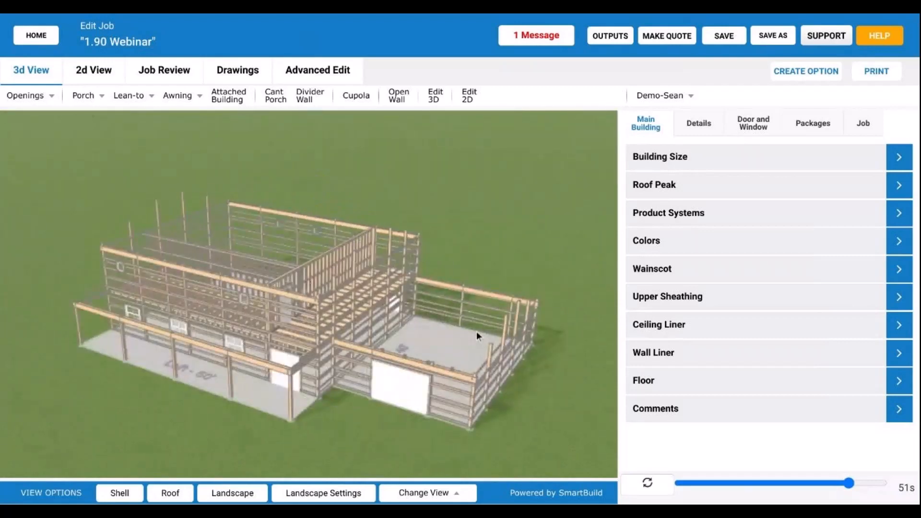
pyautogui.moveTo(356, 335); pyautogui.dragTo(419, 306)
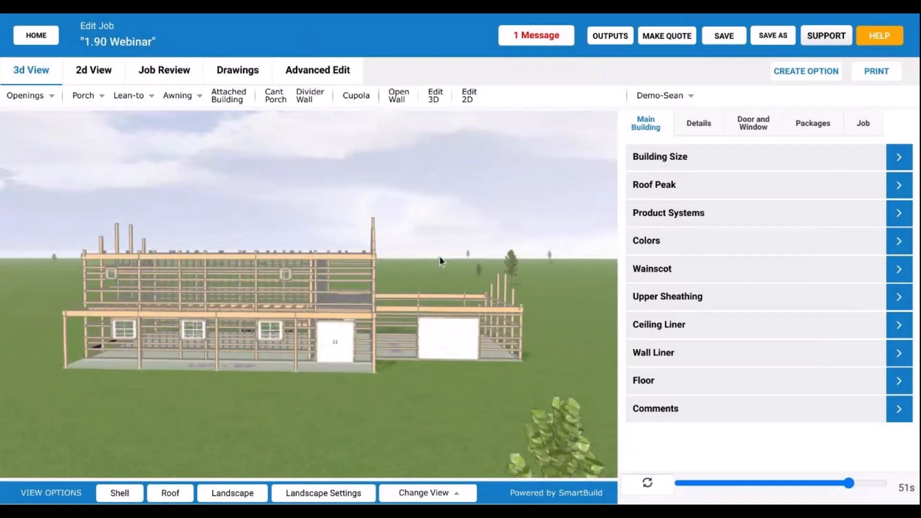
pyautogui.moveTo(440, 257); pyautogui.dragTo(448, 253)
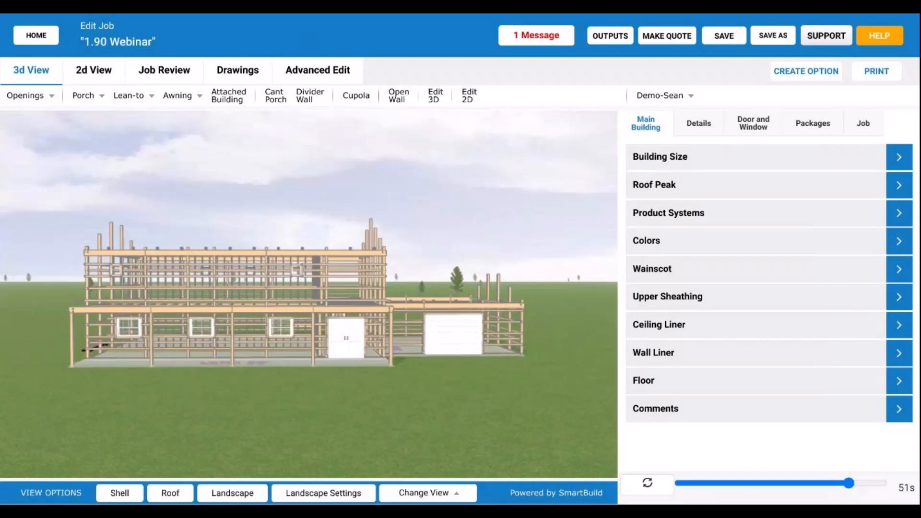
pyautogui.moveTo(446, 251); pyautogui.dragTo(458, 254)
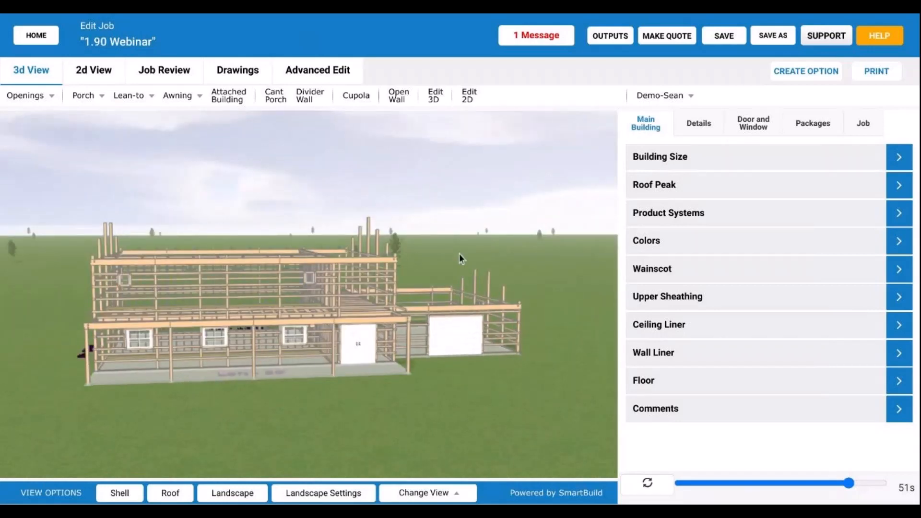
pyautogui.moveTo(459, 254); pyautogui.dragTo(462, 249)
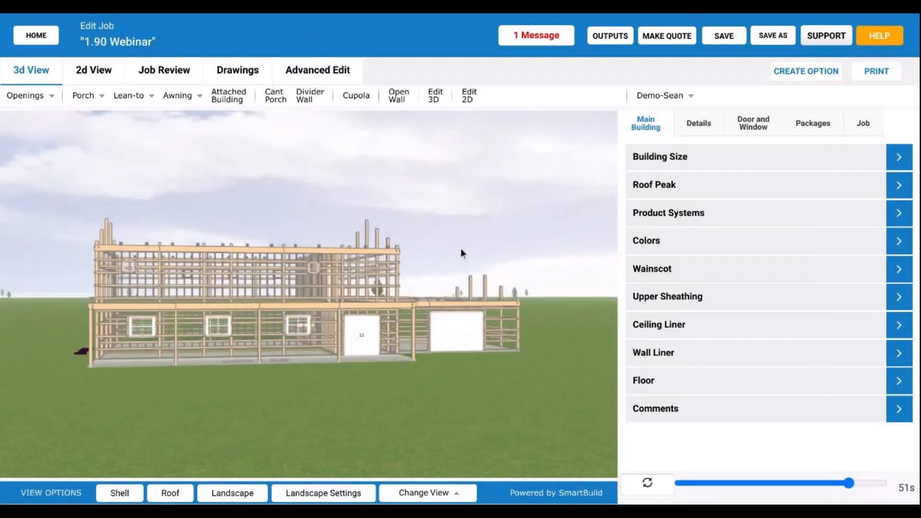